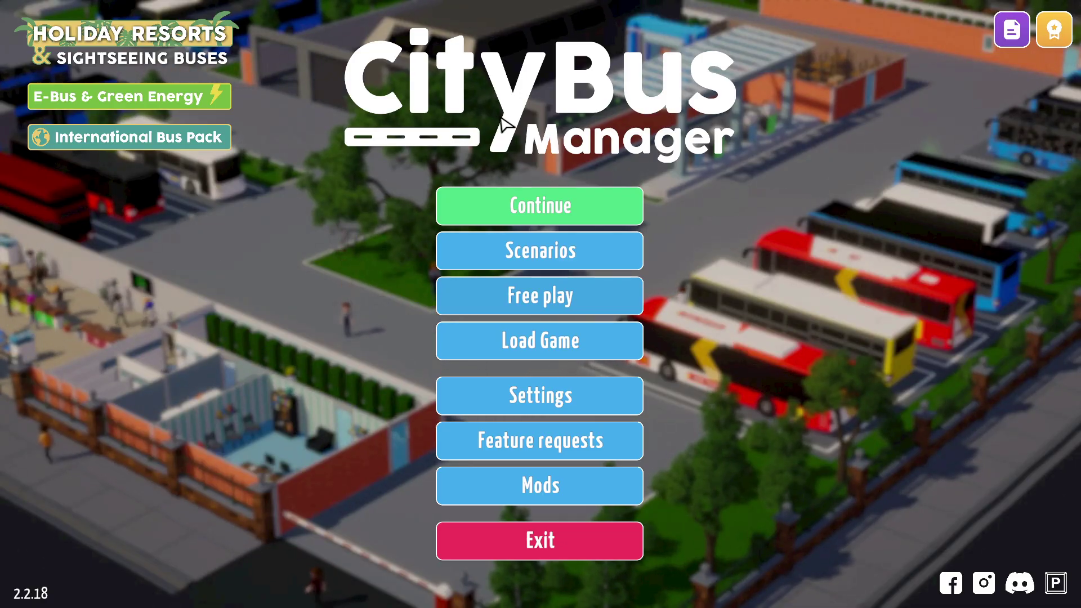
Continue the saved game from the main menu and pause the simulation
{"action": "key", "text": "alt+Tab"}
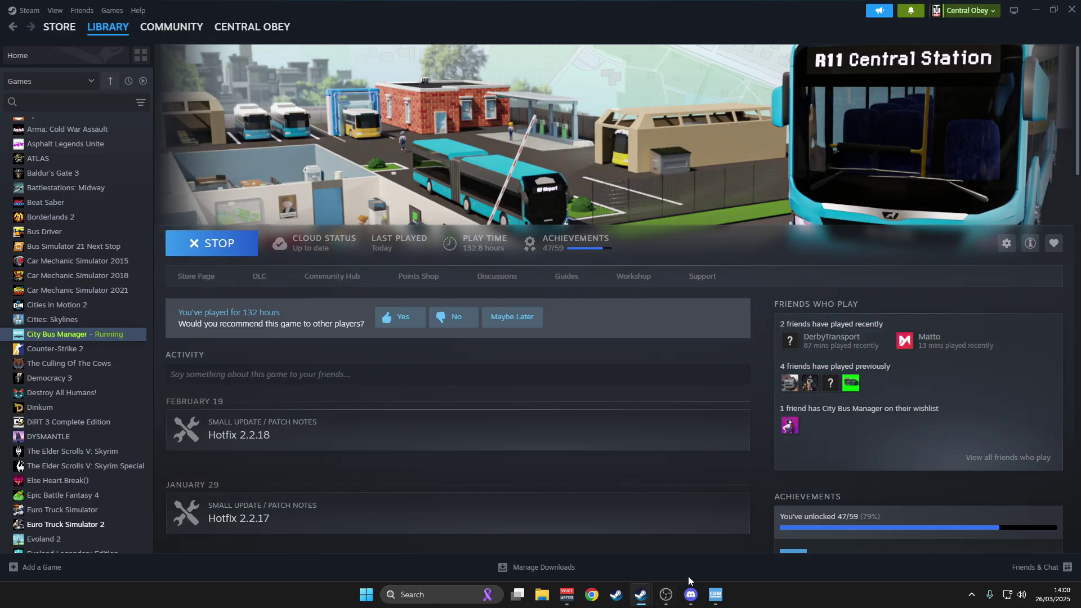
{"action": "left_click", "coordinate": [715, 595]}
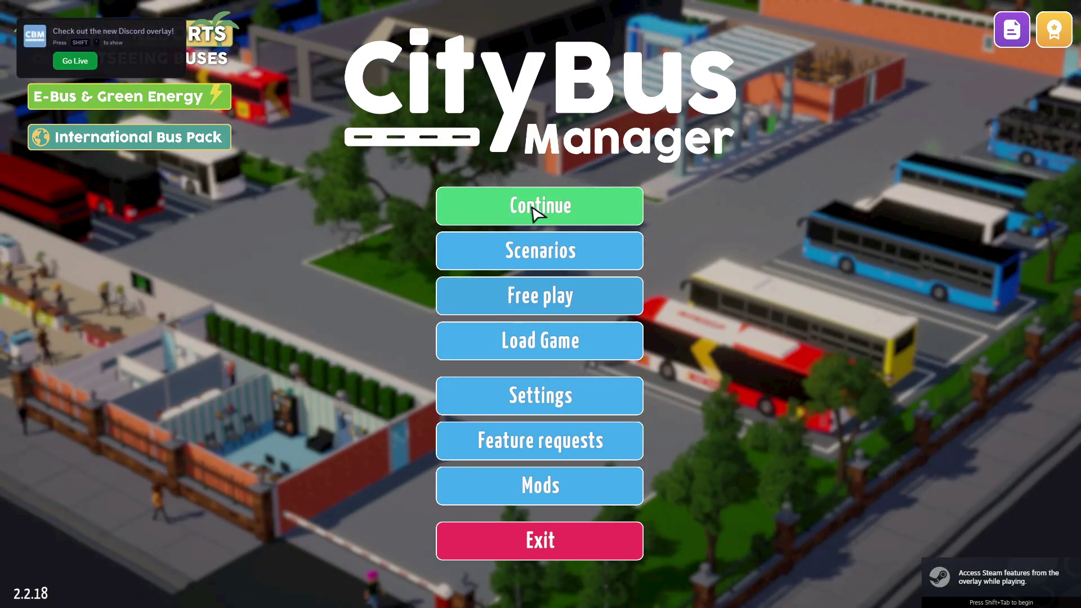
{"action": "left_click", "coordinate": [536, 215]}
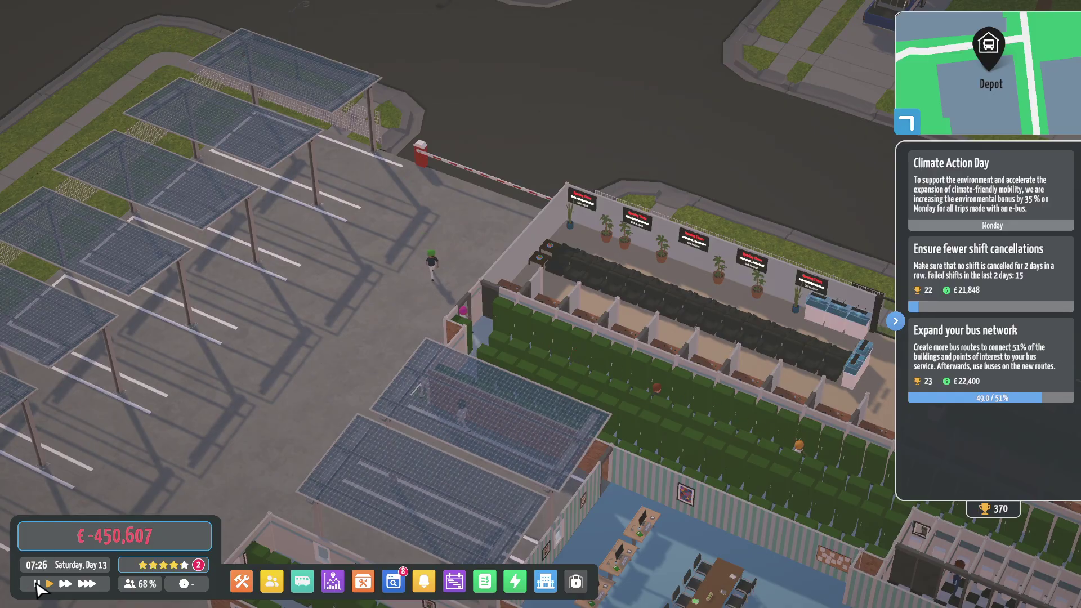
{"action": "left_click", "coordinate": [37, 586]}
Look over the depot's parking areas and inspect the details of a parked GB Kite Electroliner BEV 11.7m bus
{"action": "key", "text": "s"}
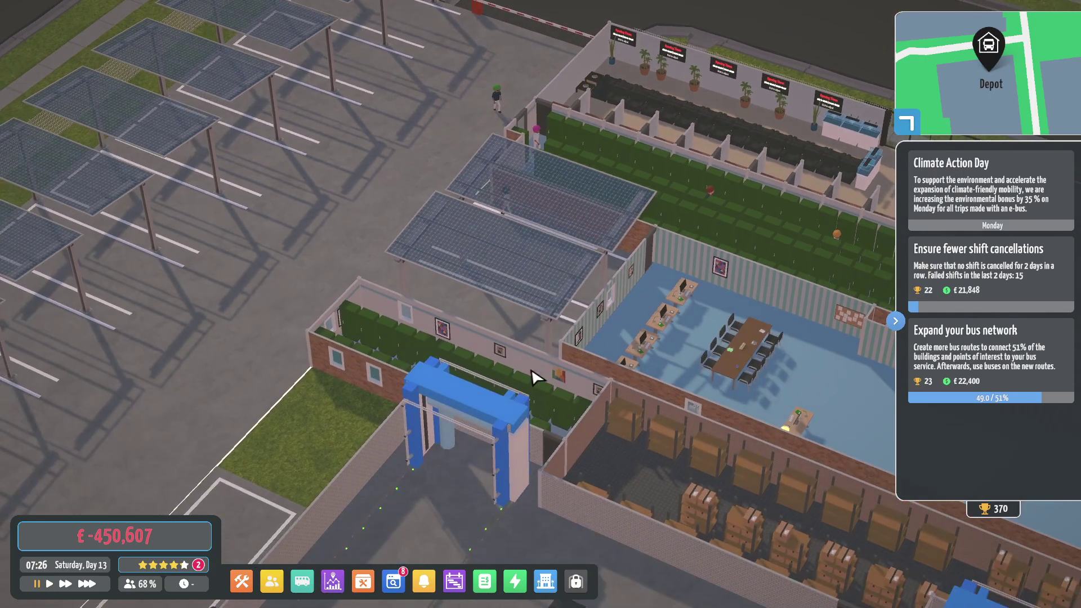
{"action": "key", "text": "s"}
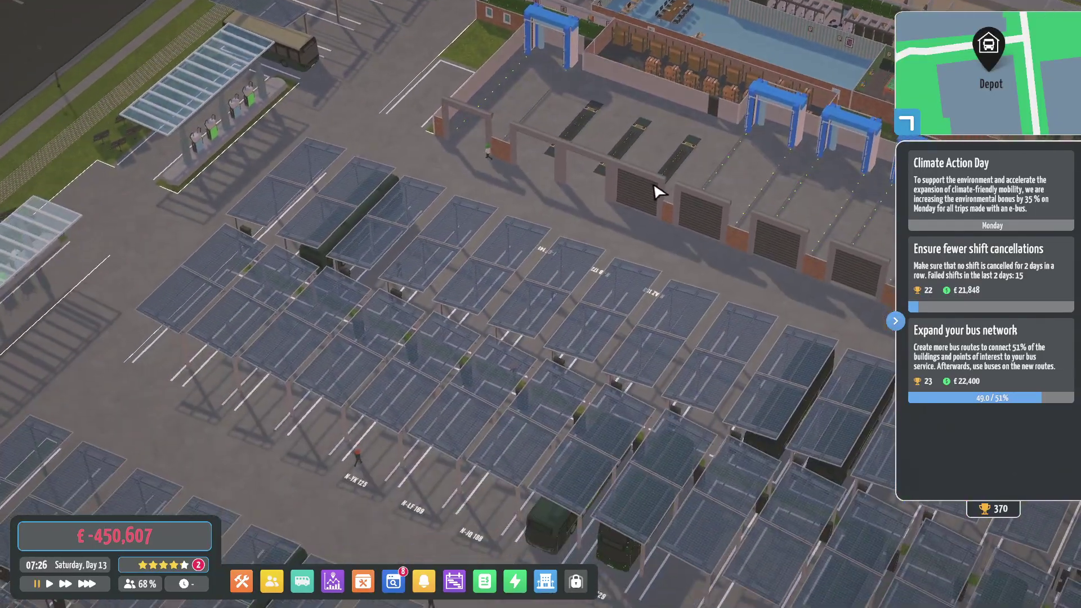
{"action": "key", "text": "s"}
{"action": "key", "text": "q"}
{"action": "scroll", "coordinate": [461, 262], "scroll_direction": "up", "scroll_amount": 5}
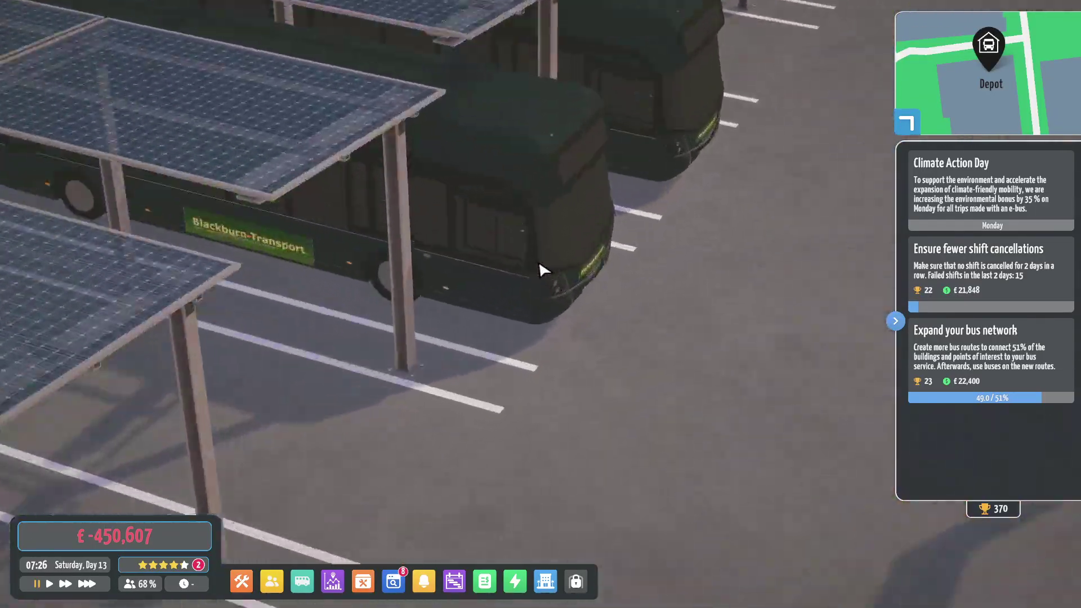
{"action": "key", "text": "q"}
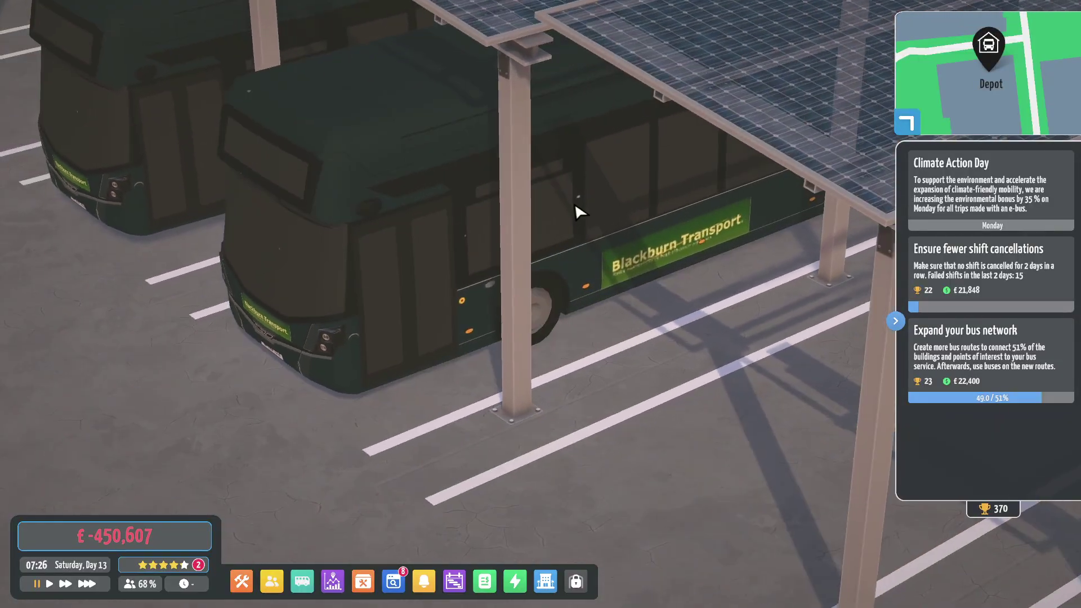
{"action": "left_click", "coordinate": [576, 203]}
{"action": "scroll", "coordinate": [614, 211], "scroll_direction": "down", "scroll_amount": 5}
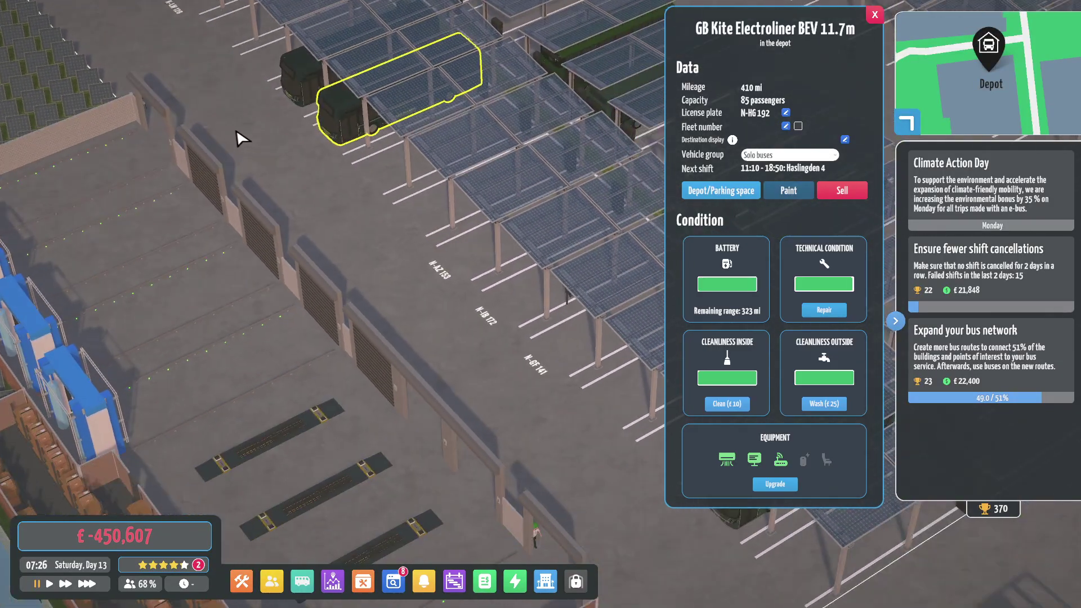
{"action": "key", "text": "s"}
{"action": "key", "text": "d"}
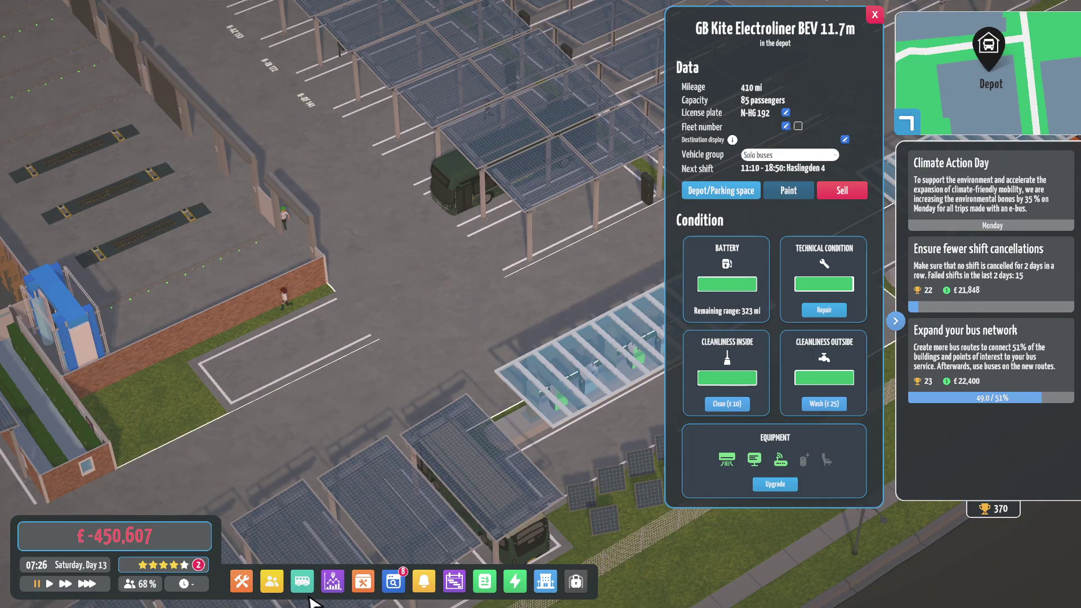
Browse all pages of new buses offered for purchase, from the smallest to the largest capacity
{"action": "left_click", "coordinate": [302, 583]}
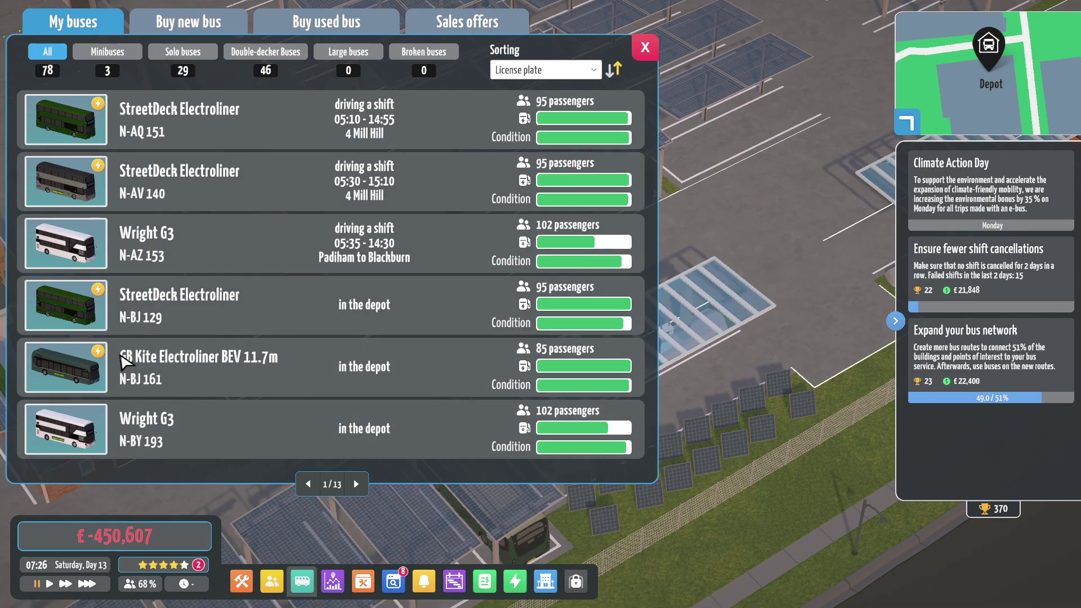
{"action": "left_click", "coordinate": [167, 25]}
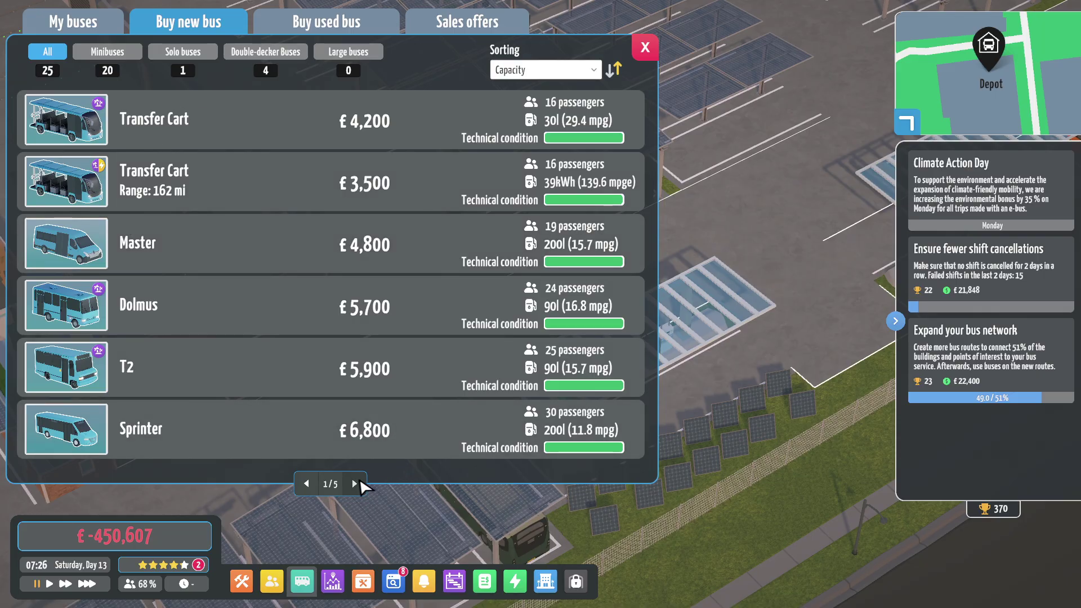
{"action": "left_click", "coordinate": [354, 484]}
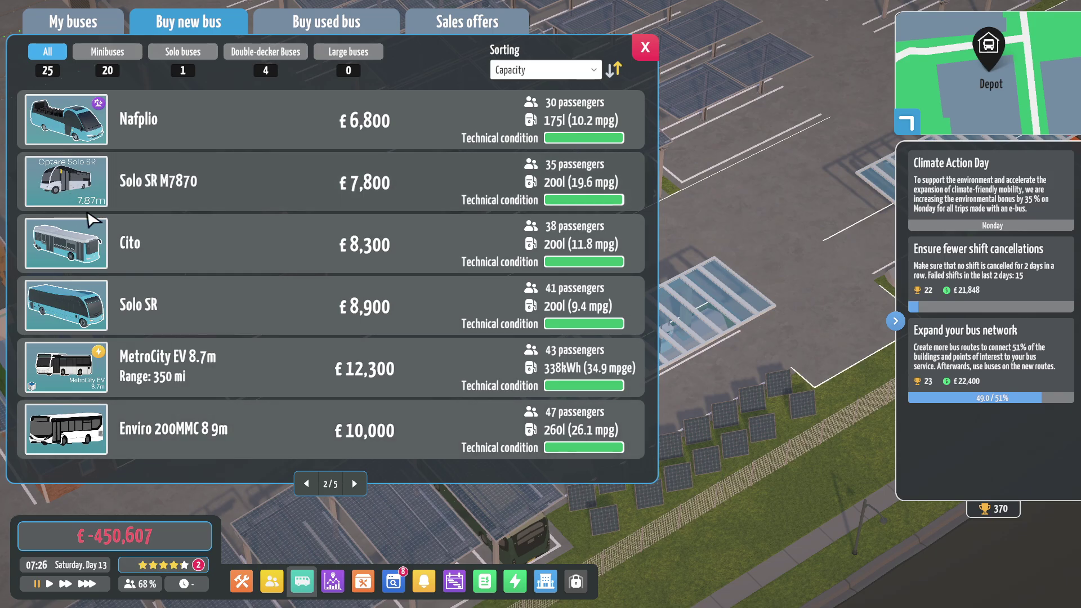
{"action": "left_click", "coordinate": [354, 483]}
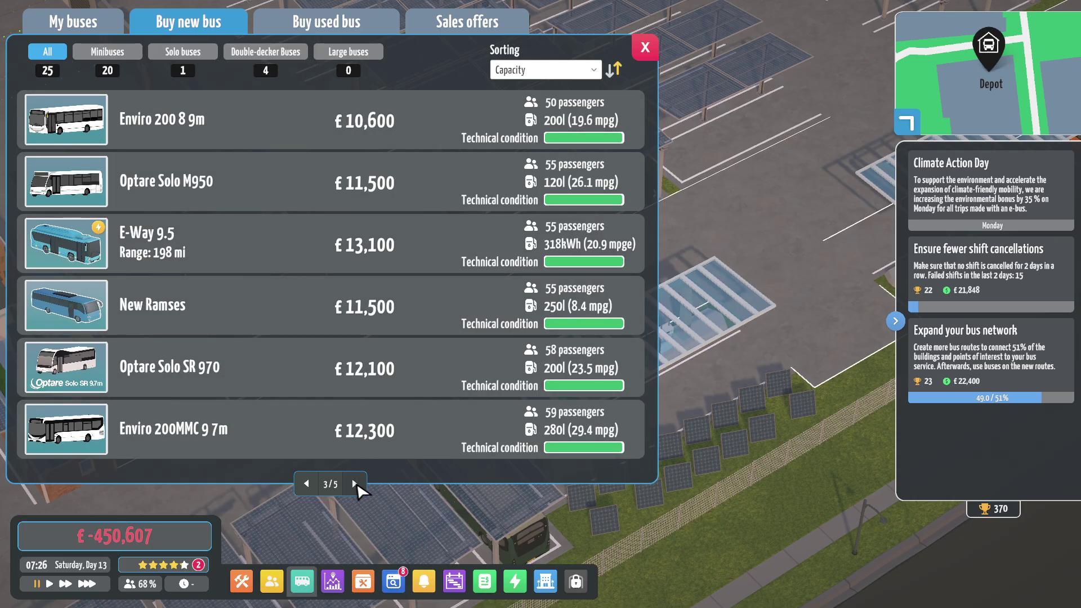
{"action": "left_click", "coordinate": [354, 483]}
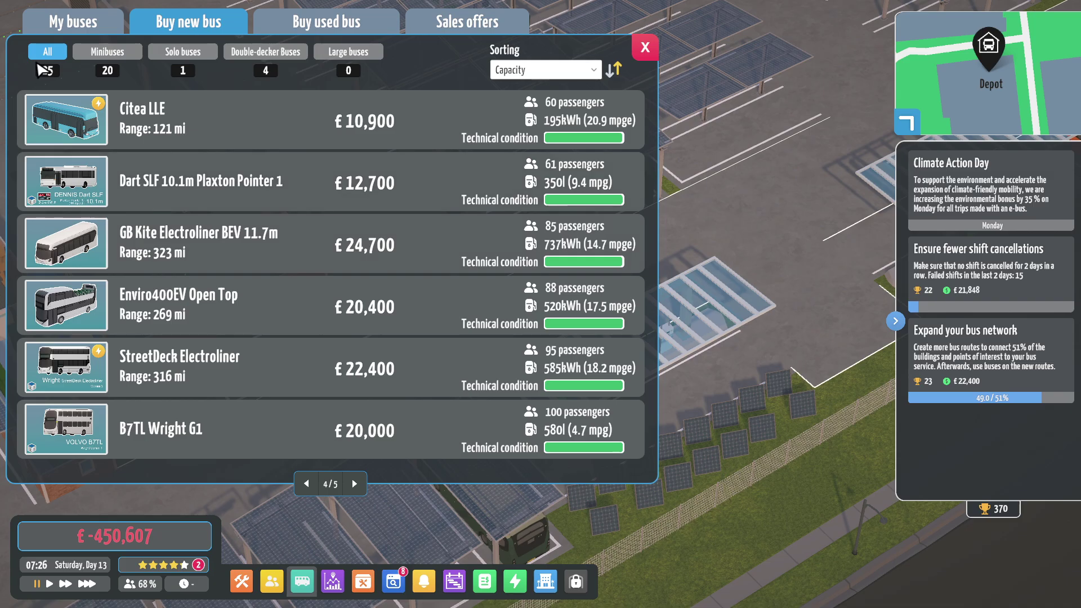
{"action": "left_click", "coordinate": [354, 483]}
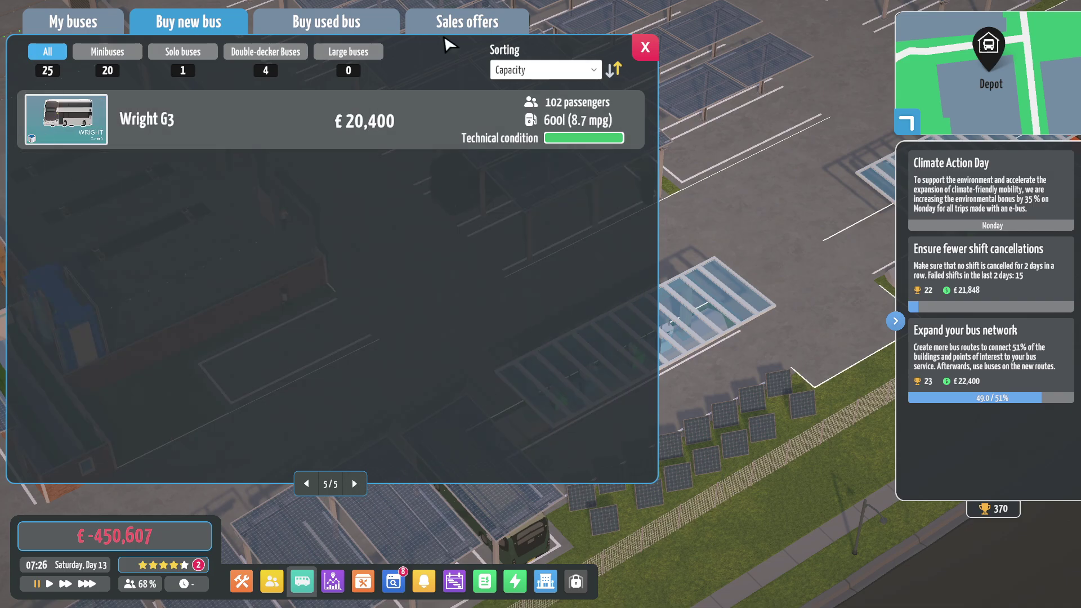
Switch to Steam and list the Scenarios category in the City Bus Manager Workshop
{"action": "key", "text": "alt+Tab"}
{"action": "key", "text": "alt+Tab"}
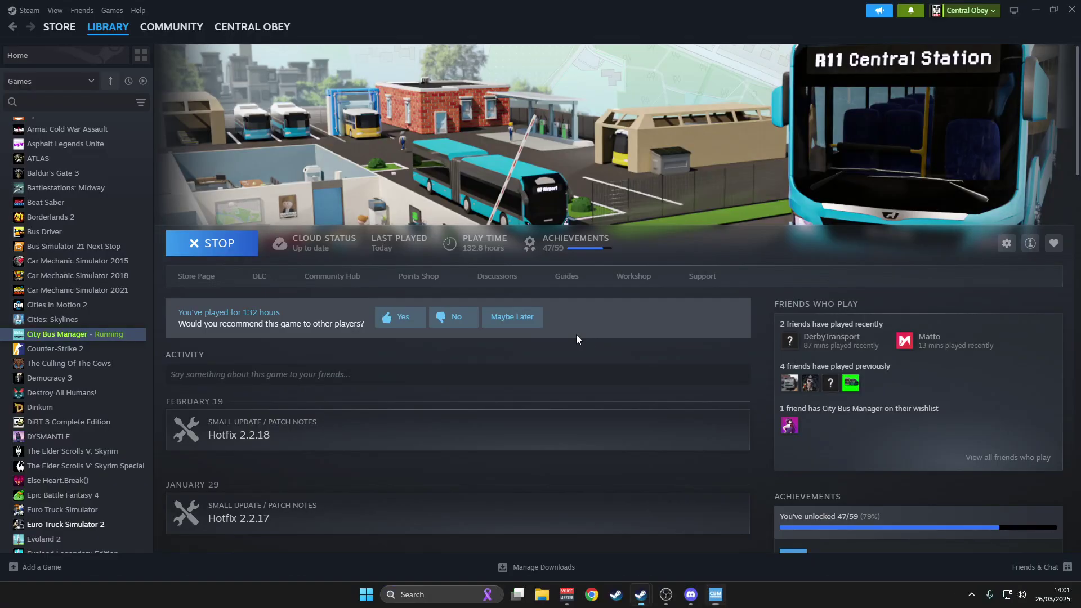
{"action": "mouse_move", "coordinate": [115, 39]}
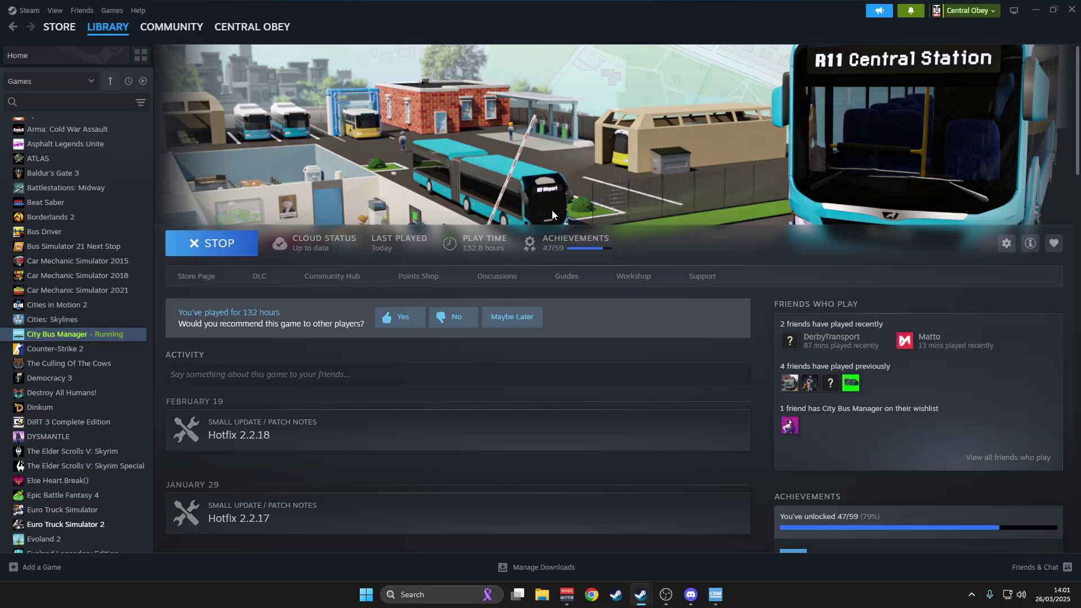
{"action": "left_click", "coordinate": [634, 276]}
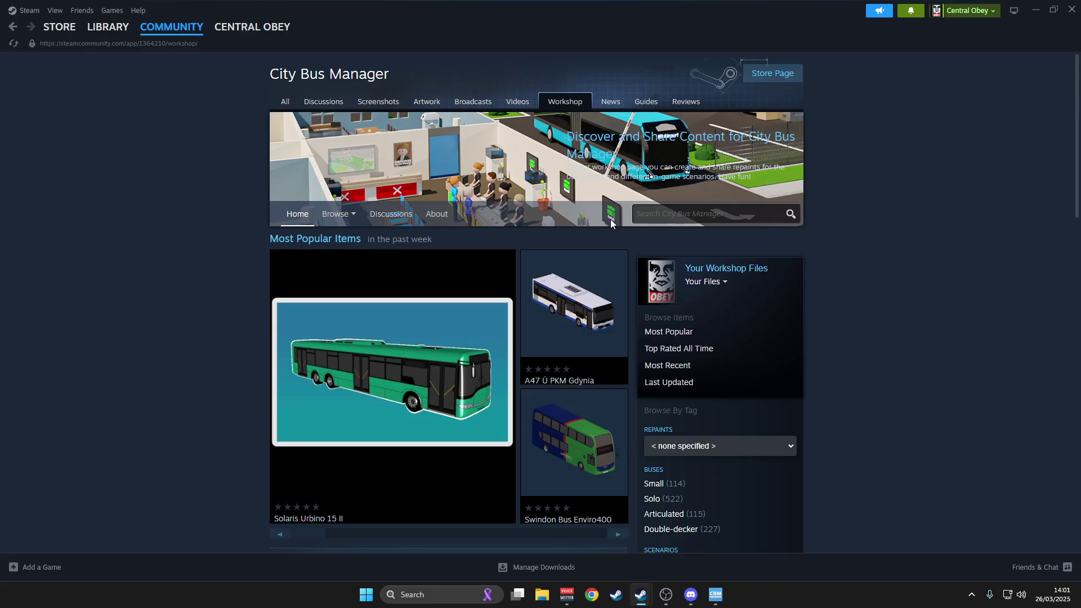
{"action": "scroll", "coordinate": [611, 222], "scroll_direction": "down", "scroll_amount": 3}
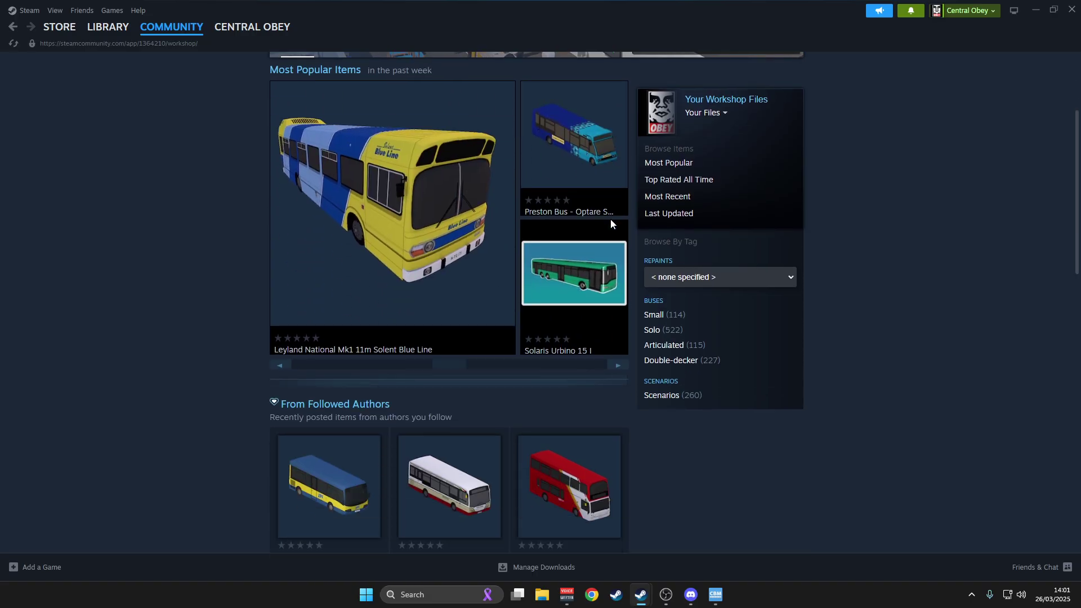
{"action": "left_click", "coordinate": [675, 396]}
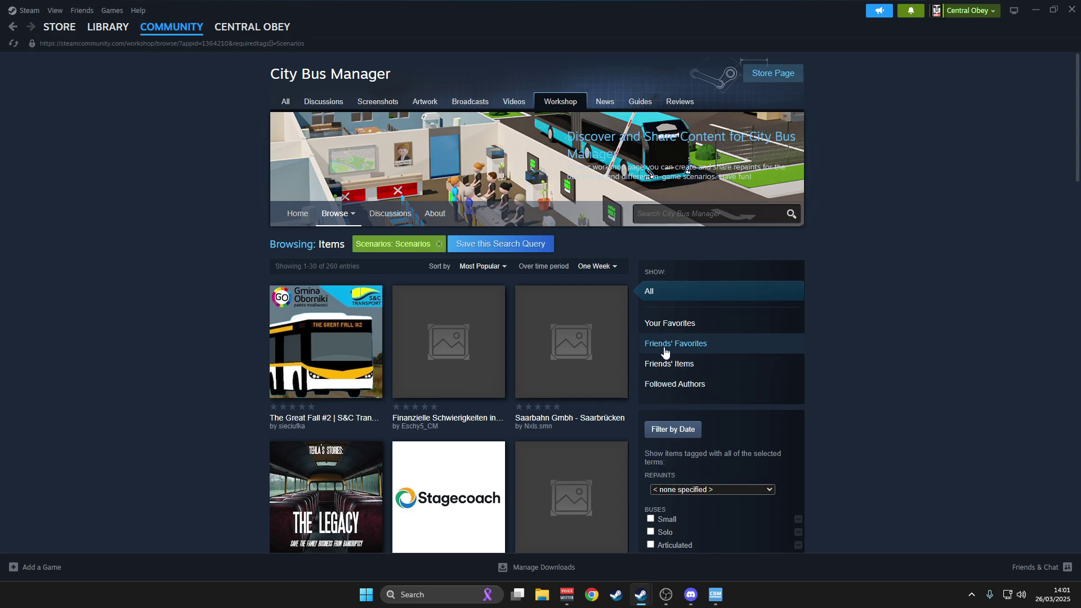
Check your own favorites and friends' favorites among the scenarios, and return to showing all items
{"action": "left_click", "coordinate": [669, 325]}
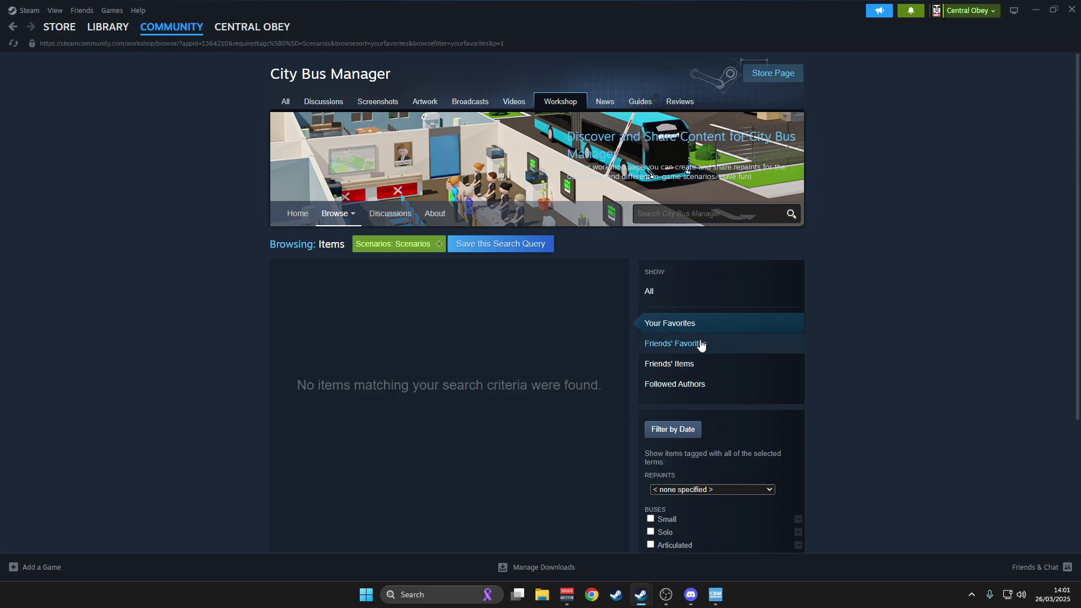
{"action": "left_click", "coordinate": [690, 343]}
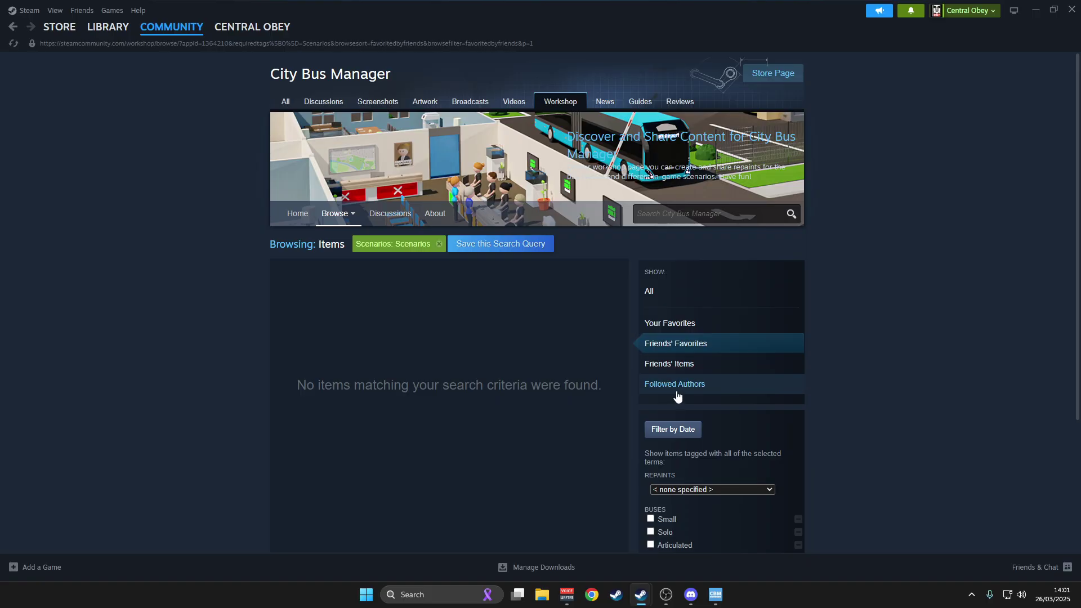
{"action": "left_click", "coordinate": [652, 293]}
{"action": "scroll", "coordinate": [653, 293], "scroll_direction": "down", "scroll_amount": 3}
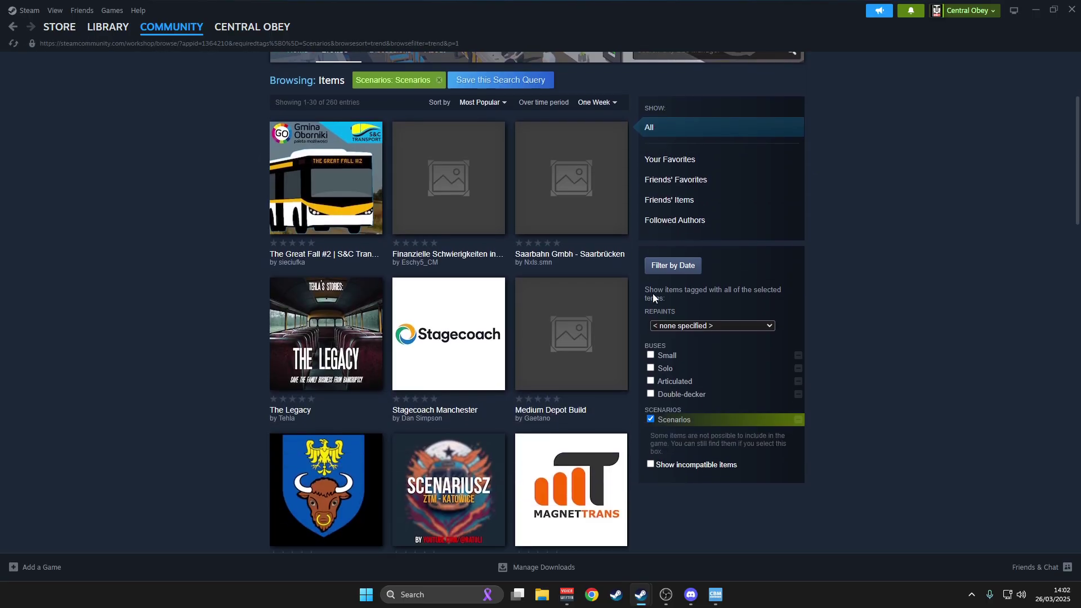
{"action": "scroll", "coordinate": [330, 225], "scroll_direction": "up", "scroll_amount": 2}
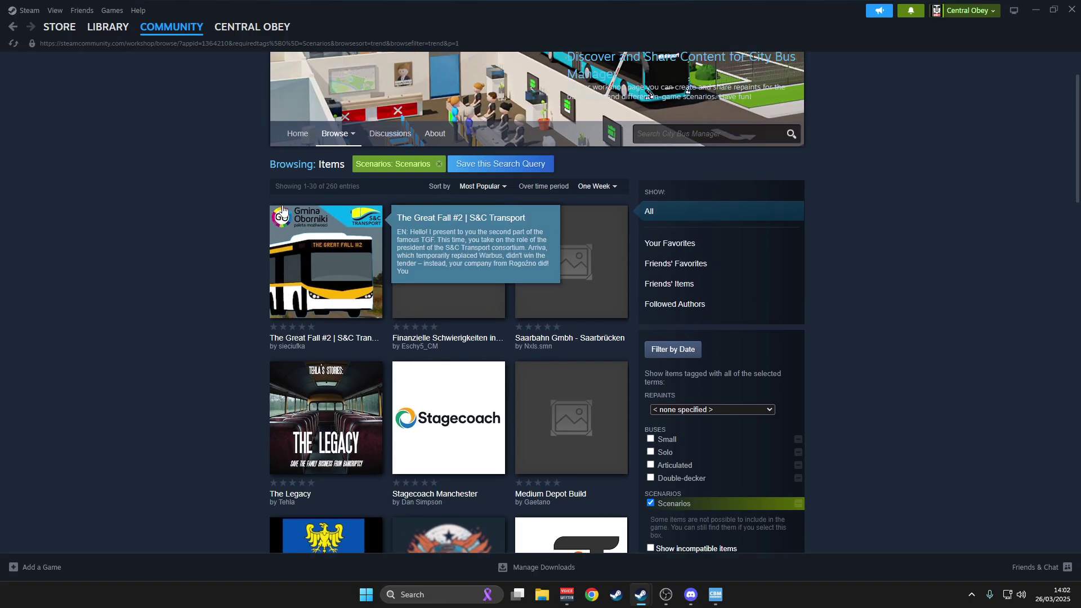
{"action": "left_click", "coordinate": [480, 210]}
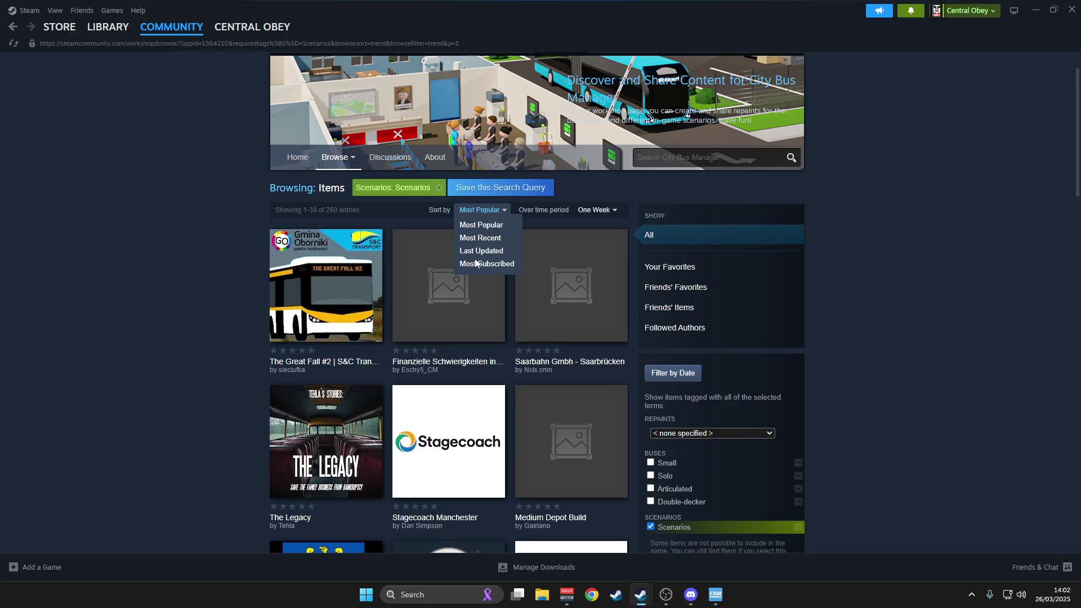
{"action": "left_click", "coordinate": [479, 238]}
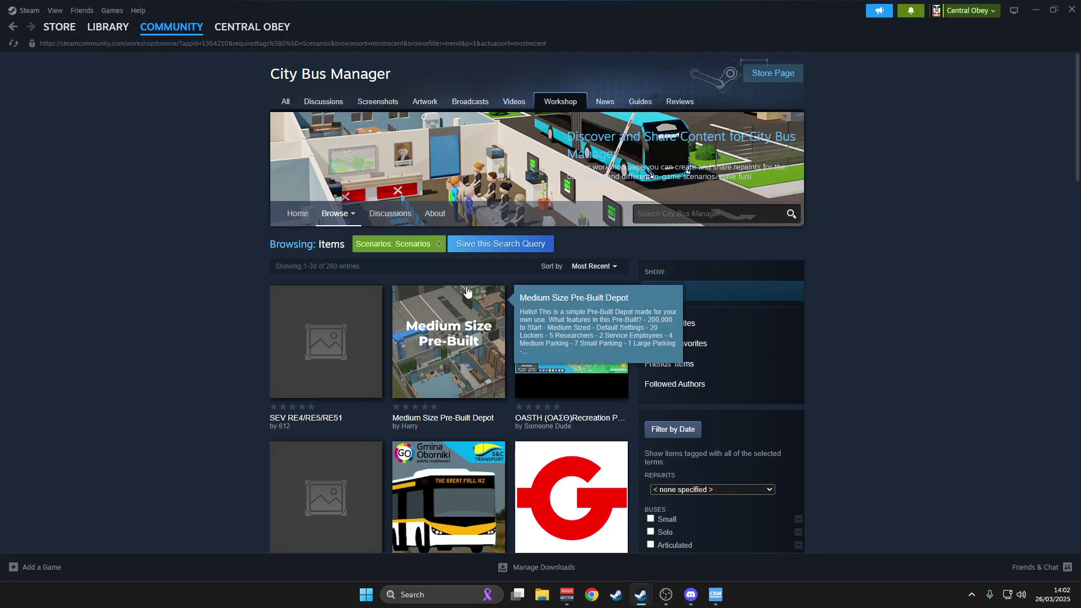
{"action": "left_click", "coordinate": [572, 267]}
{"action": "left_click", "coordinate": [597, 284]}
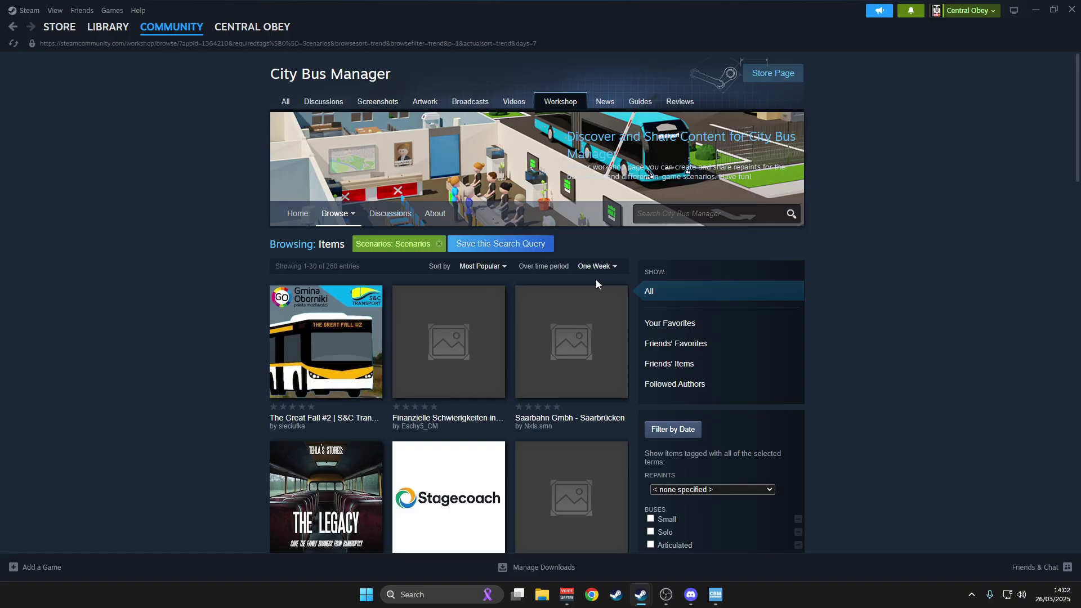
Set the time period of the Most Popular scenario ranking to All Time
{"action": "left_click", "coordinate": [594, 267]}
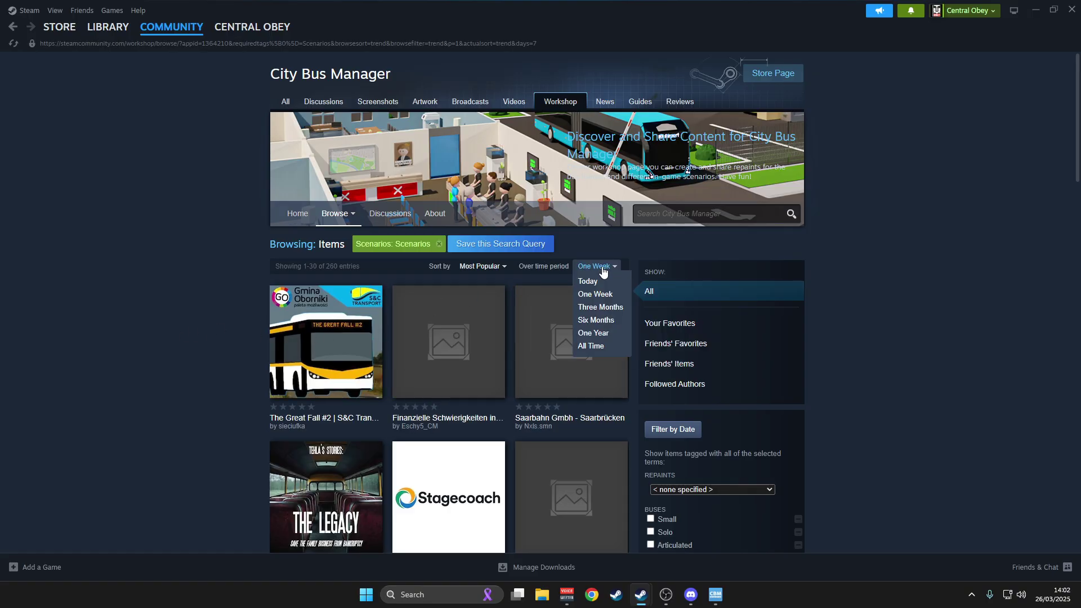
{"action": "left_click", "coordinate": [592, 269]}
{"action": "left_click", "coordinate": [593, 270]}
{"action": "left_click", "coordinate": [591, 347]}
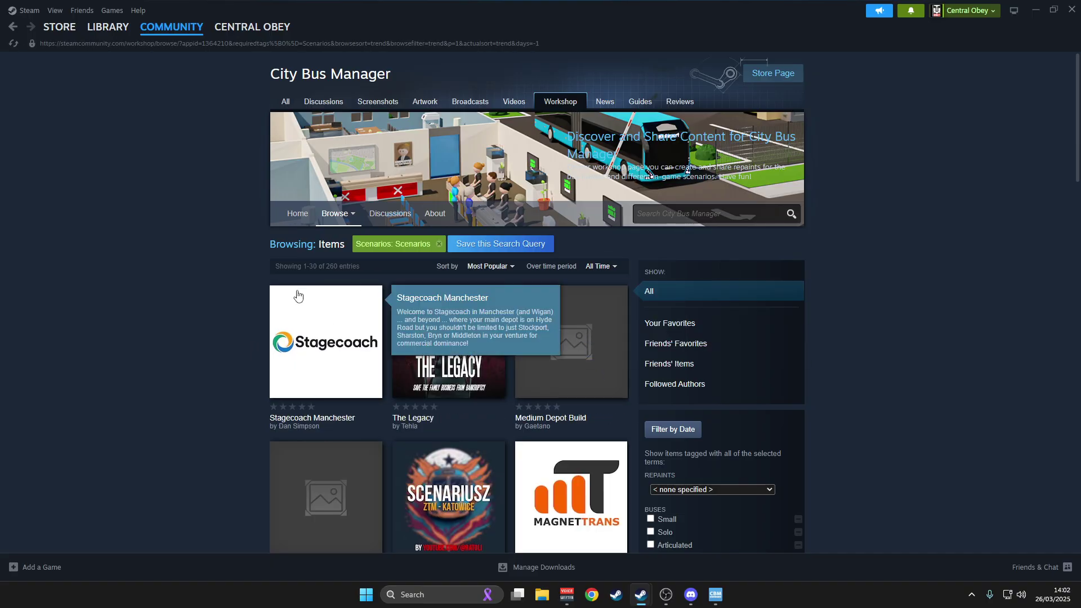
Look through the first two pages of the all-time most popular scenarios for the Rebuilding Rosso Bus Company entry
{"action": "scroll", "coordinate": [200, 316], "scroll_direction": "down", "scroll_amount": 8}
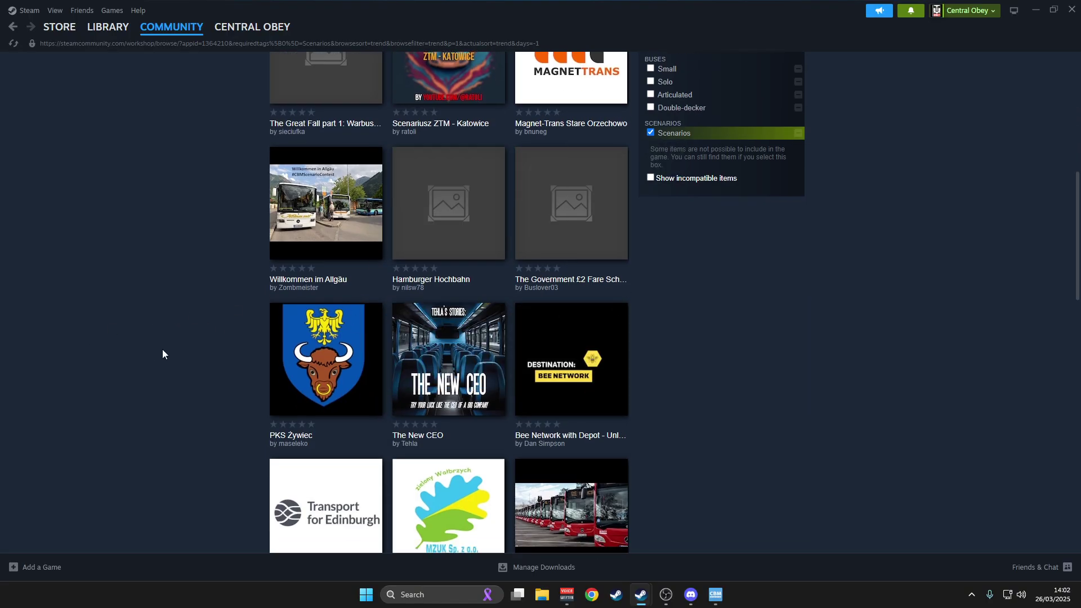
{"action": "scroll", "coordinate": [162, 349], "scroll_direction": "down", "scroll_amount": 7}
{"action": "scroll", "coordinate": [167, 345], "scroll_direction": "down", "scroll_amount": 5}
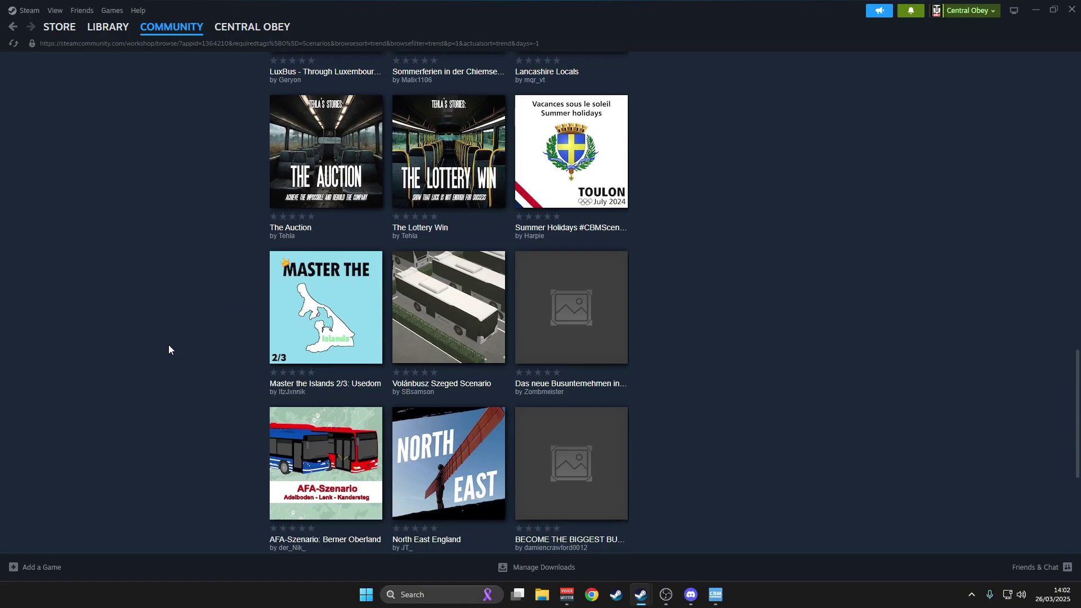
{"action": "scroll", "coordinate": [168, 344], "scroll_direction": "down", "scroll_amount": 4}
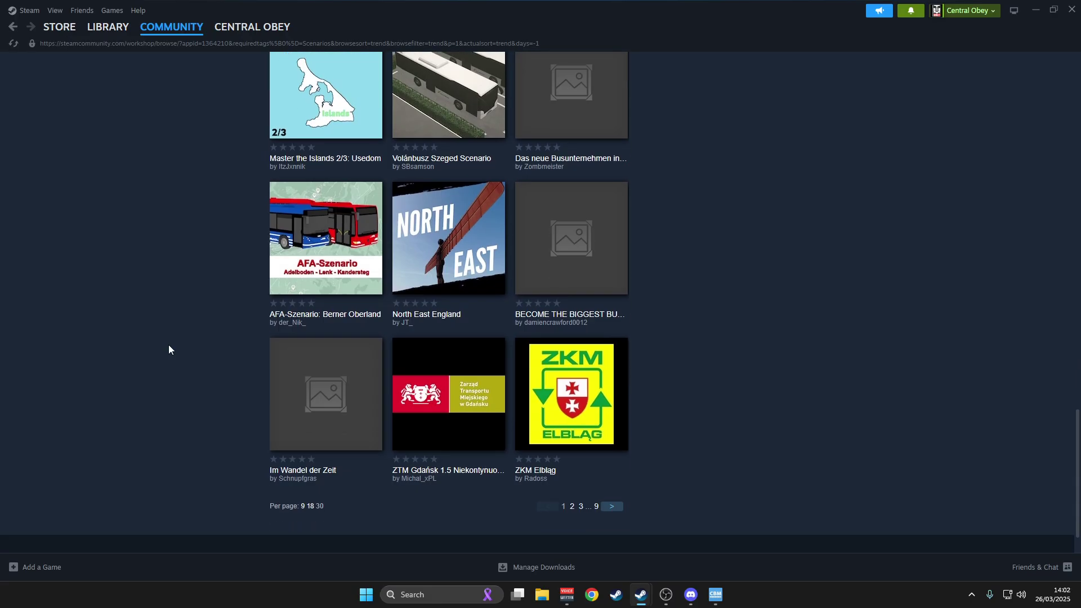
{"action": "left_click", "coordinate": [611, 508]}
{"action": "scroll", "coordinate": [316, 337], "scroll_direction": "down", "scroll_amount": 5}
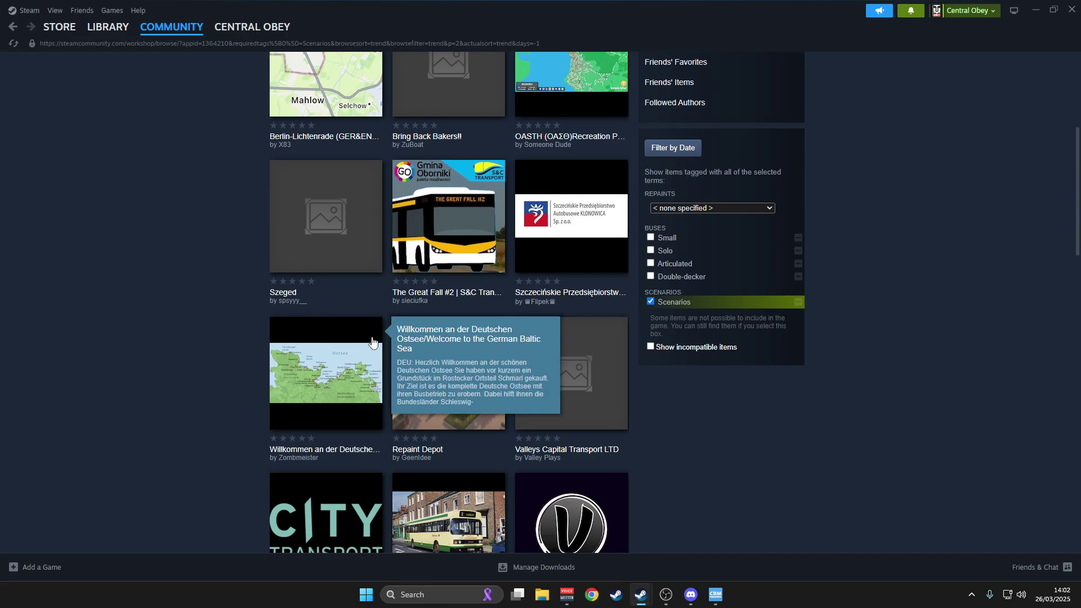
{"action": "scroll", "coordinate": [432, 304], "scroll_direction": "down", "scroll_amount": 2}
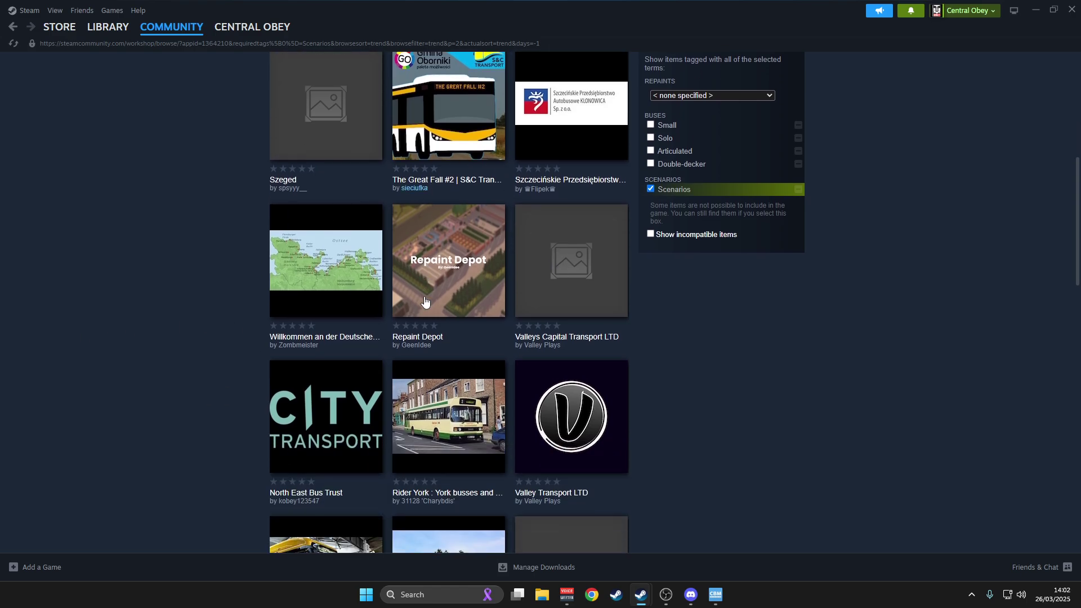
{"action": "scroll", "coordinate": [433, 313], "scroll_direction": "down", "scroll_amount": 4}
{"action": "scroll", "coordinate": [433, 314], "scroll_direction": "down", "scroll_amount": 3}
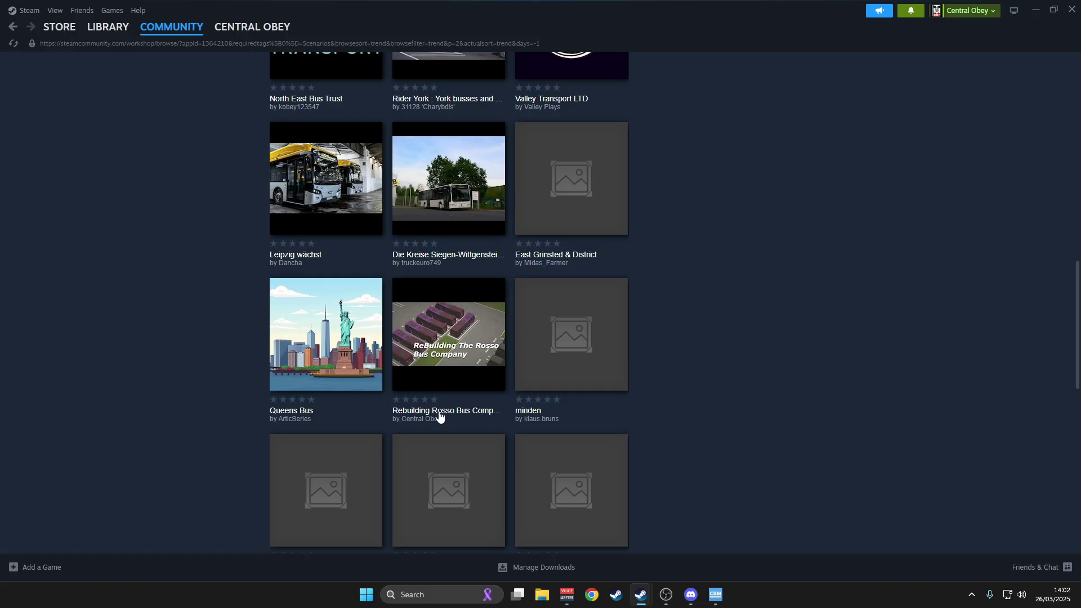
Open the Rebuilding Rosso Bus Company scenario page, and review its change notes and description
{"action": "left_click", "coordinate": [439, 414]}
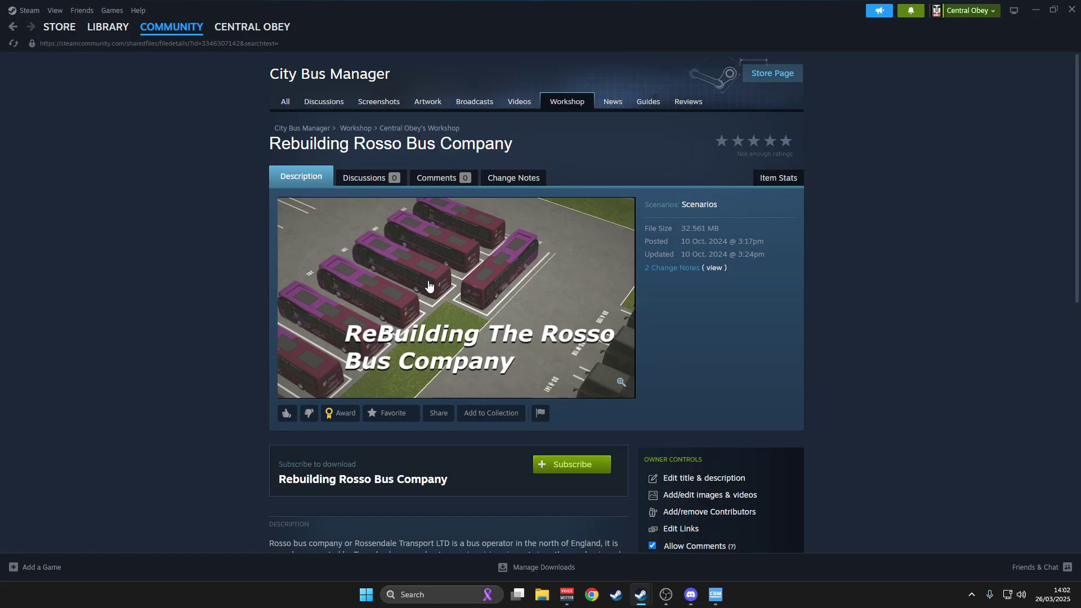
{"action": "scroll", "coordinate": [429, 286], "scroll_direction": "down", "scroll_amount": 1}
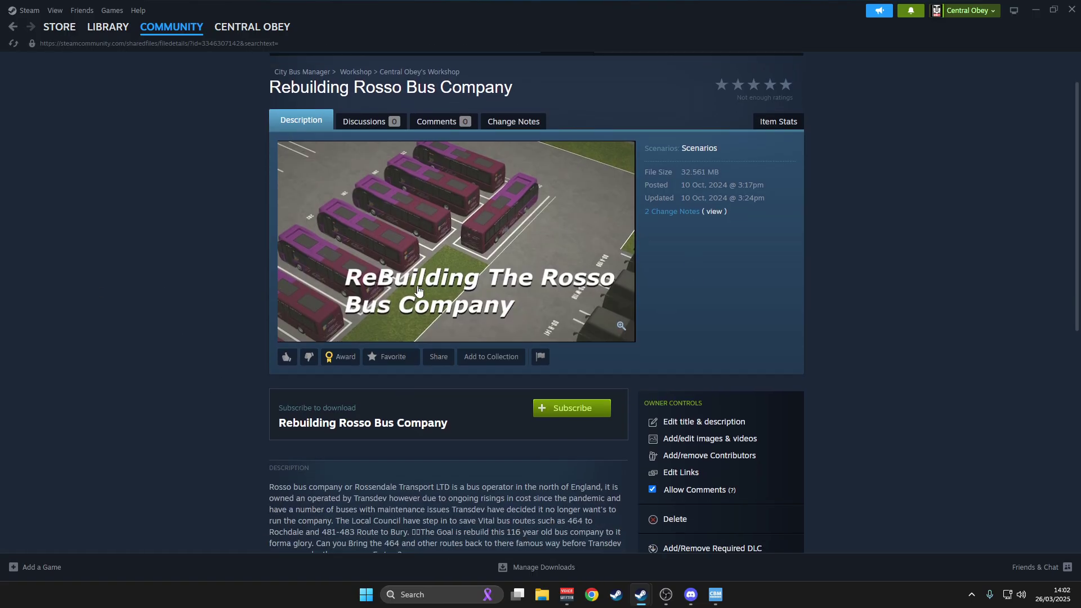
{"action": "left_click", "coordinate": [717, 210]}
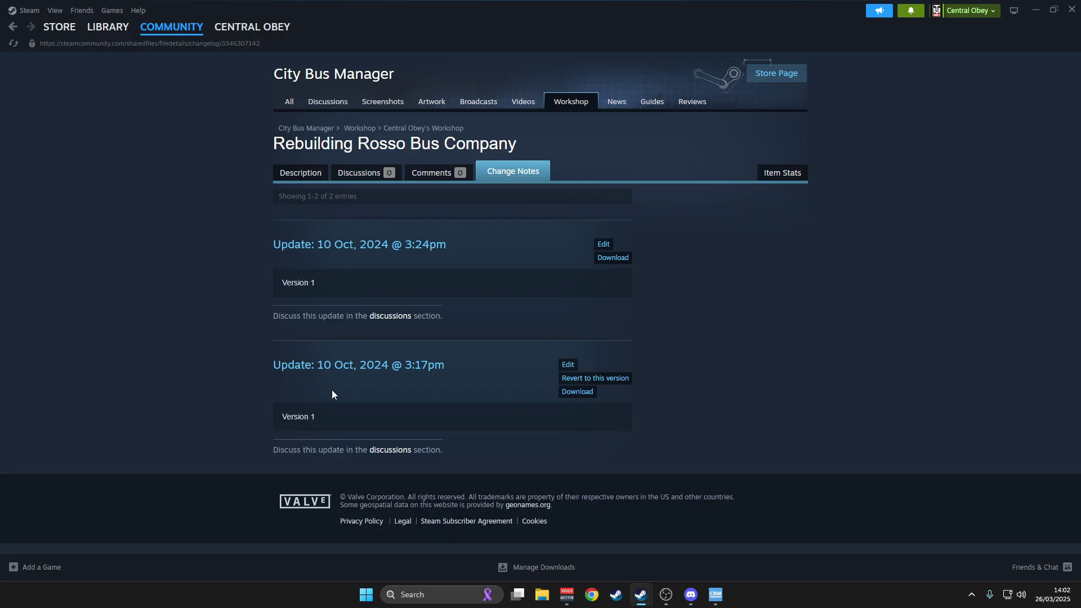
{"action": "left_click", "coordinate": [13, 27]}
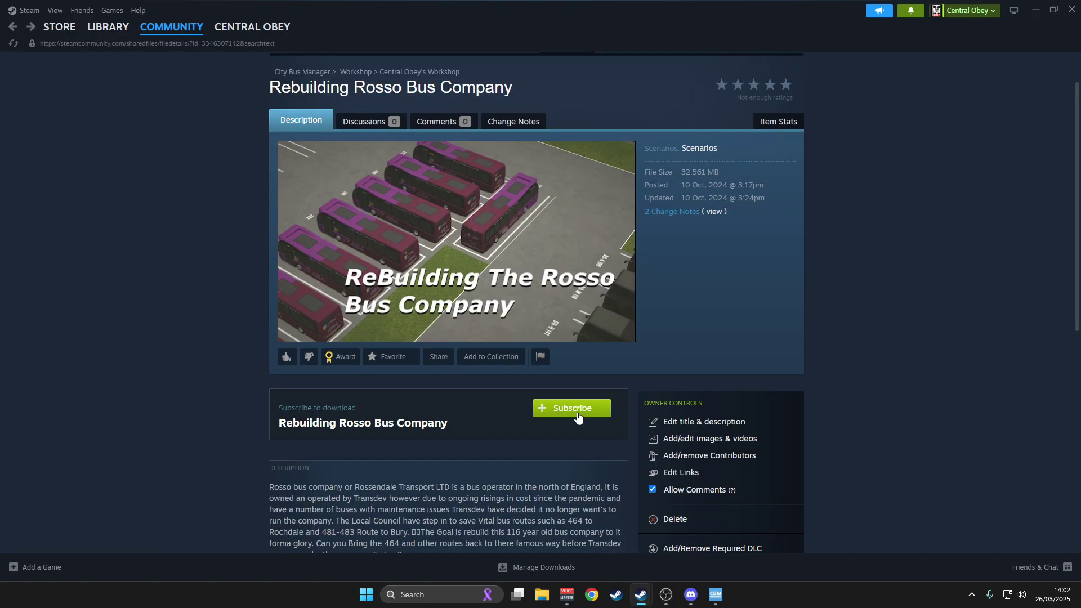
{"action": "scroll", "coordinate": [577, 415], "scroll_direction": "down", "scroll_amount": 4}
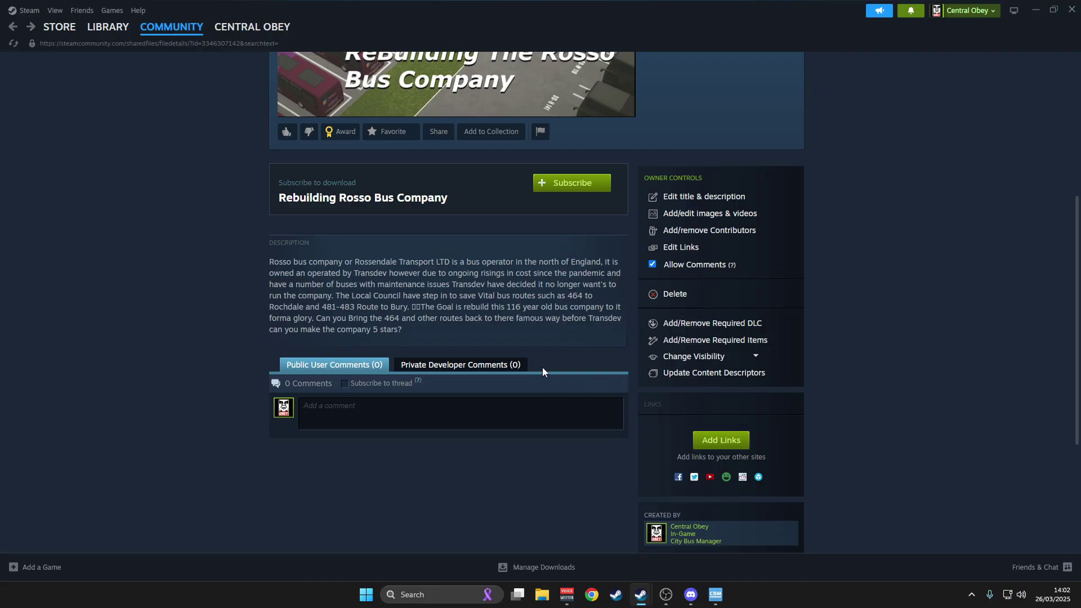
{"action": "scroll", "coordinate": [542, 368], "scroll_direction": "up", "scroll_amount": 4}
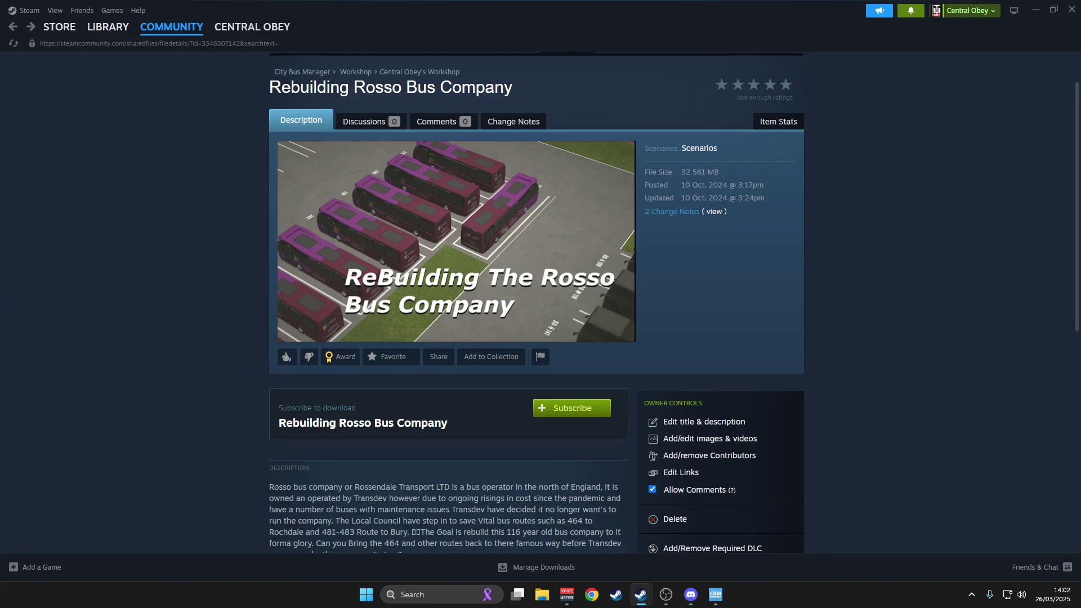
Switch to City Bus Manager and close the bus purchase list
{"action": "left_click", "coordinate": [591, 595]}
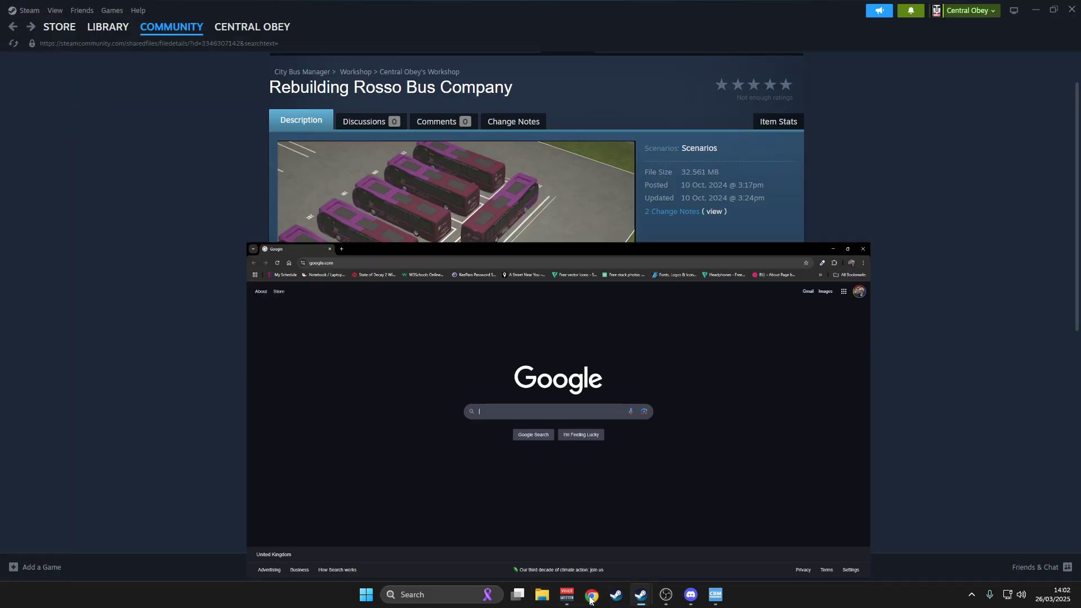
{"action": "left_click", "coordinate": [591, 598]}
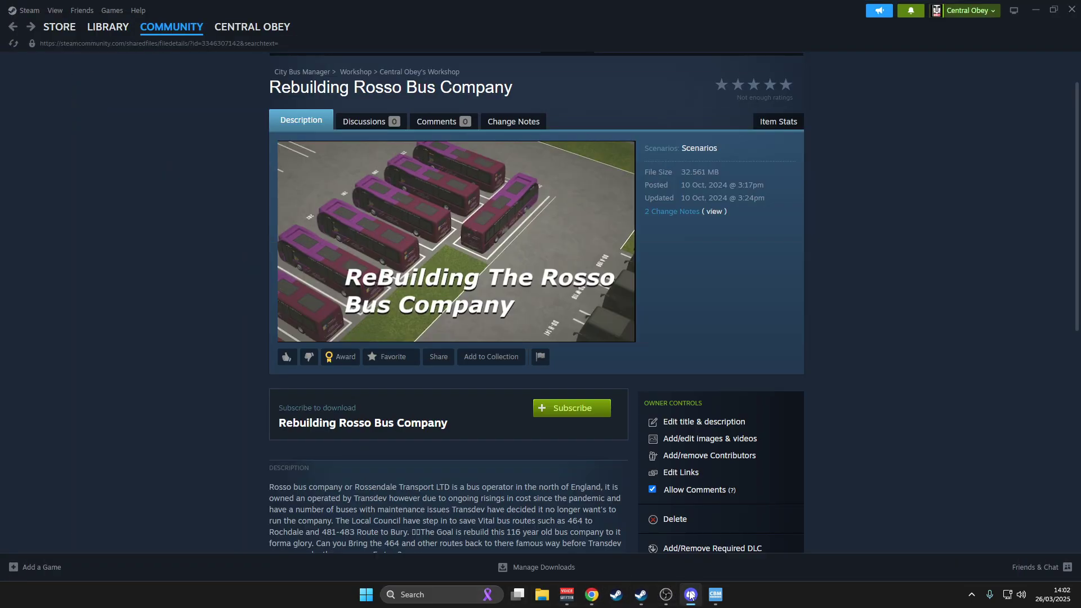
{"action": "left_click", "coordinate": [715, 595]}
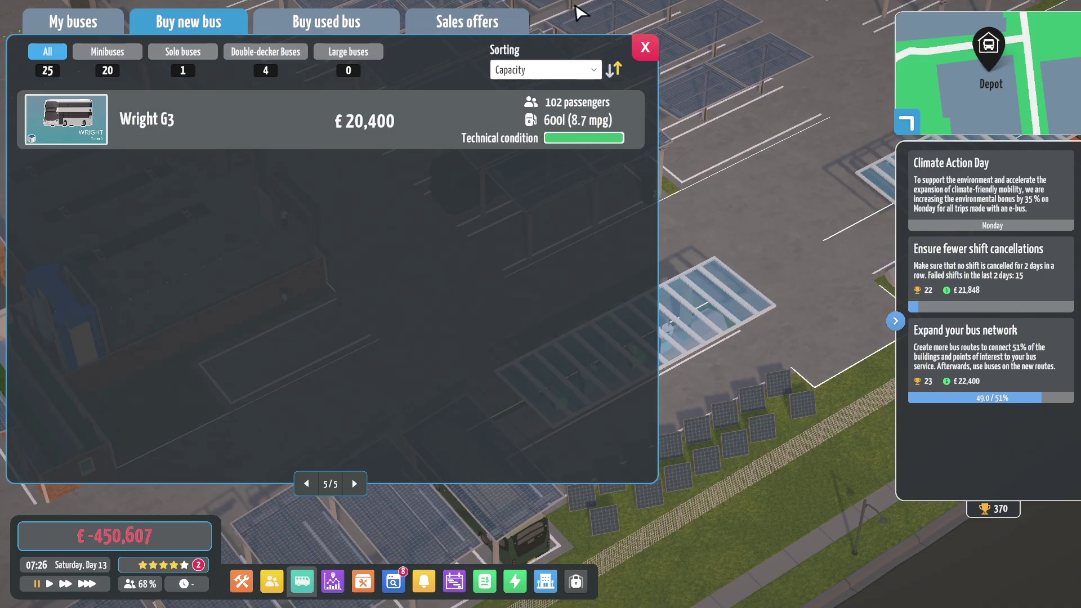
{"action": "left_click", "coordinate": [646, 48]}
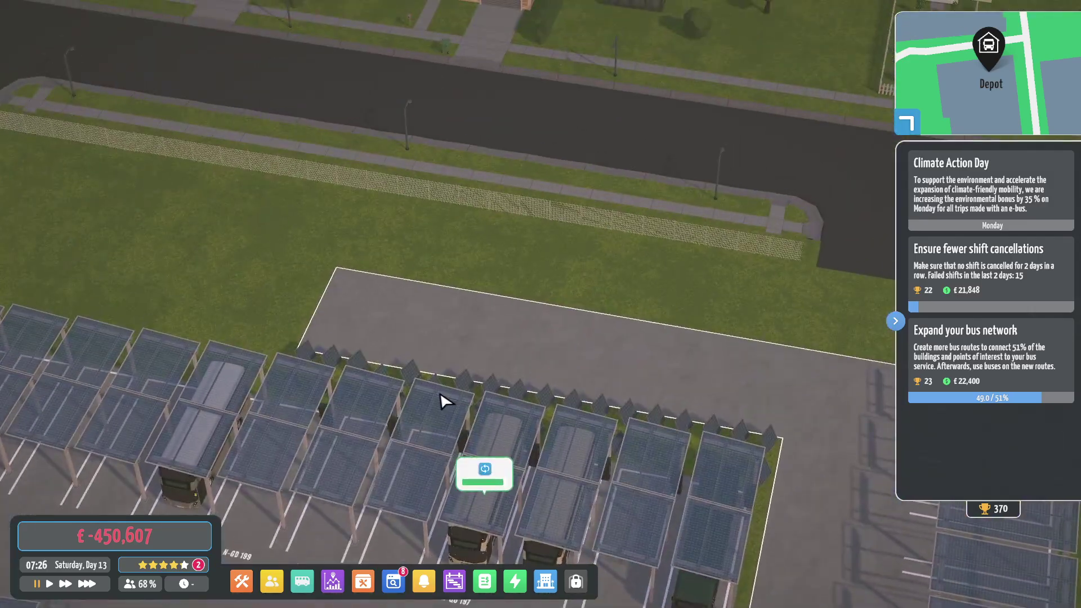
Build a Paint Shop on the free ground behind the solar-covered bus parking row, and leave construction mode
{"action": "left_click", "coordinate": [242, 581]}
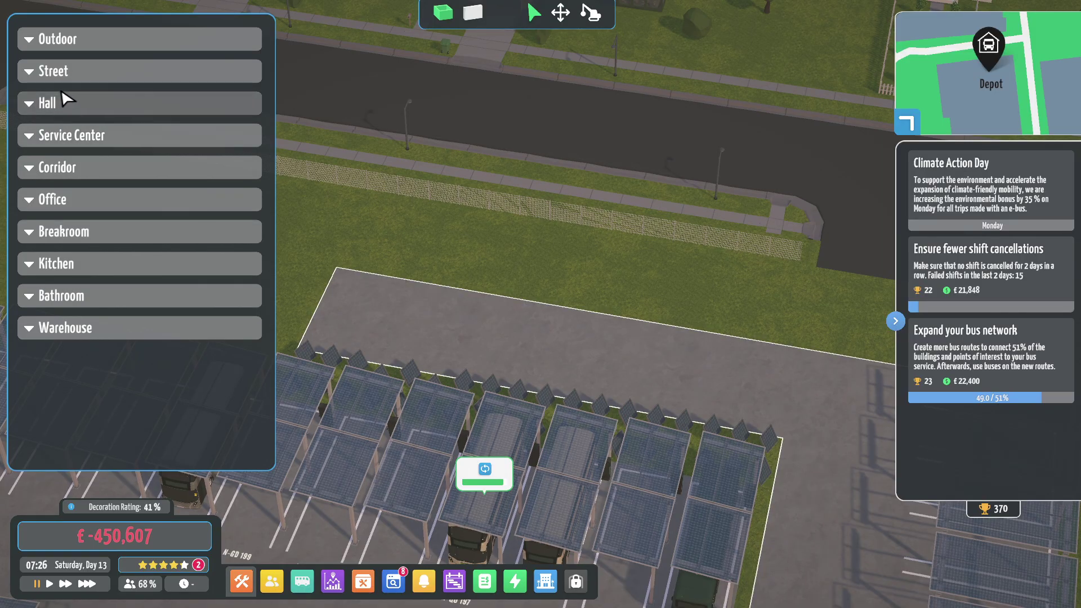
{"action": "left_click", "coordinate": [67, 72]}
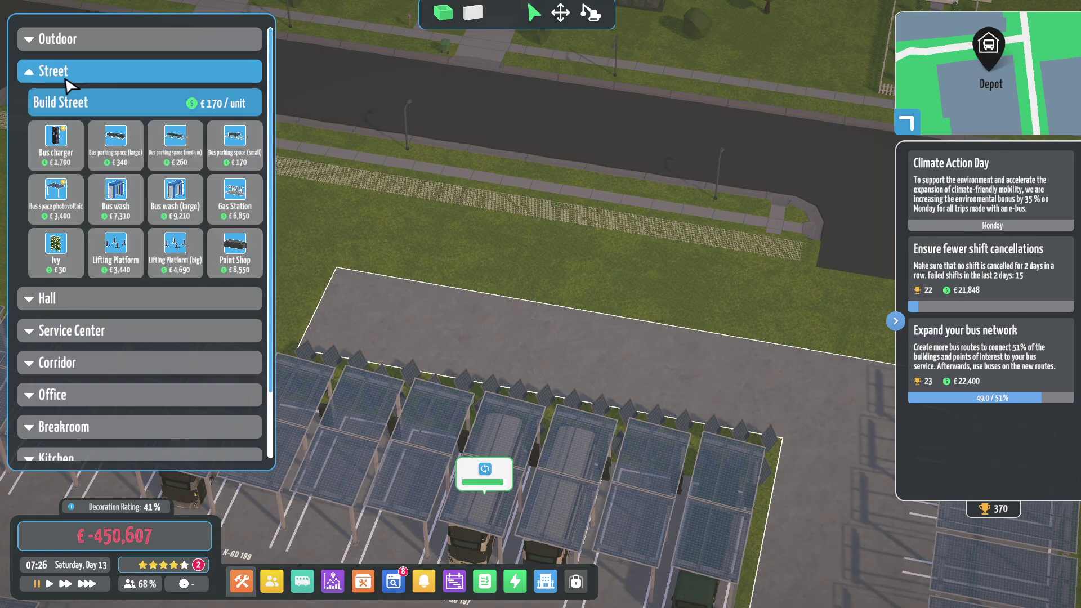
{"action": "left_click", "coordinate": [87, 39]}
{"action": "left_click", "coordinate": [129, 445]}
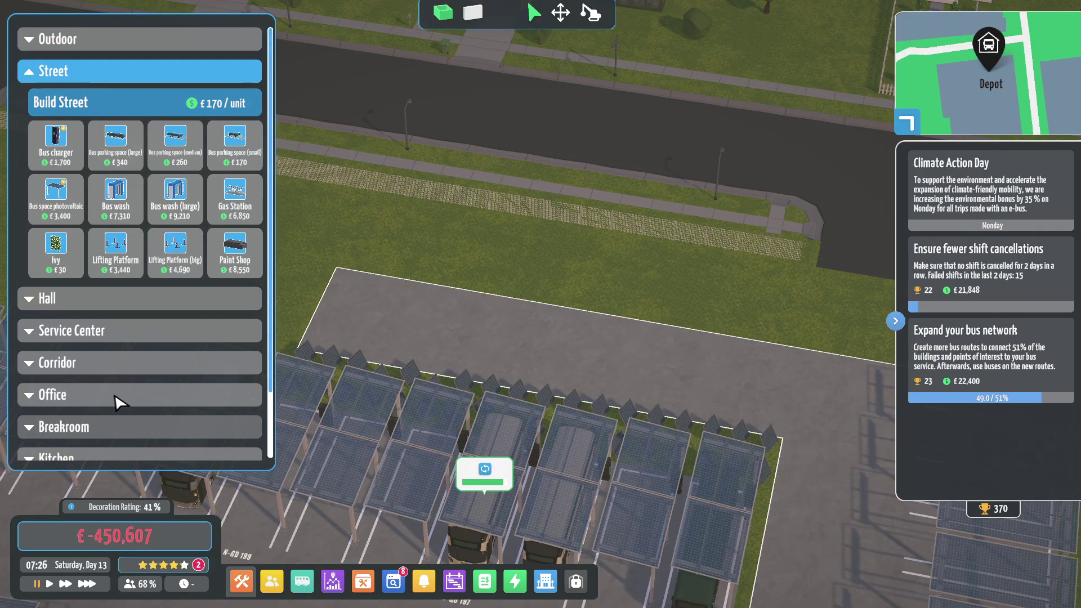
{"action": "left_click", "coordinate": [241, 259]}
{"action": "left_click", "coordinate": [526, 155]}
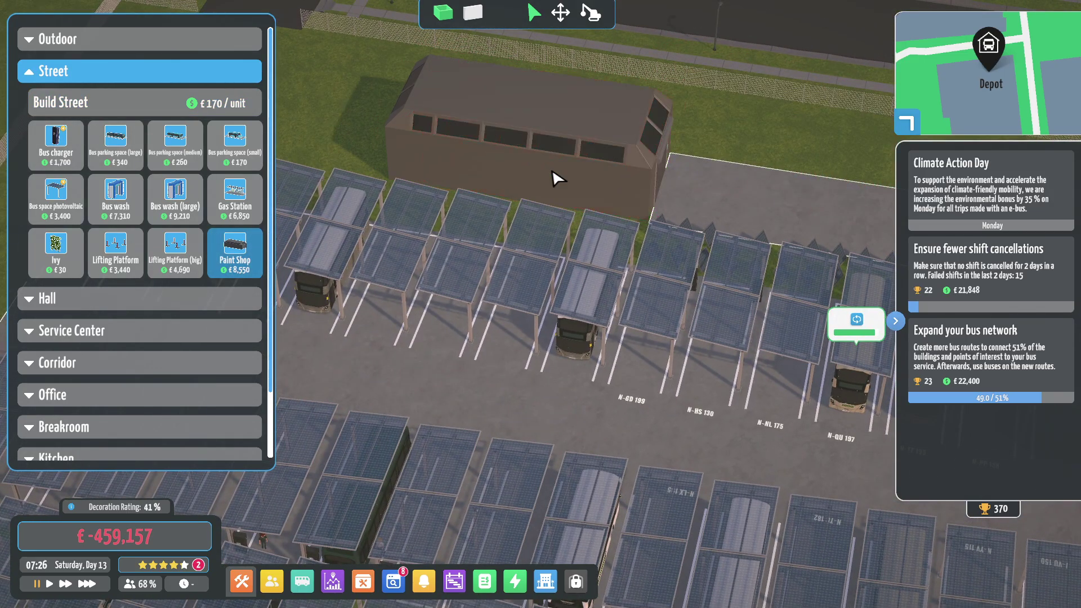
{"action": "key", "text": "Escape"}
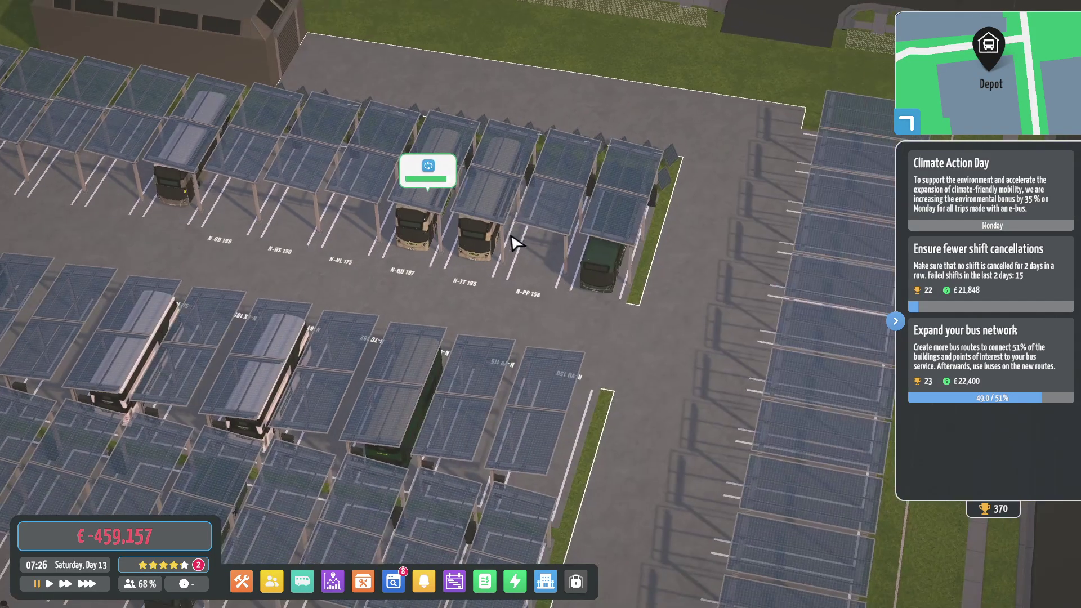
Inspect the details of several buses parked in the row beside the Paint Shop
{"action": "left_click", "coordinate": [514, 239]}
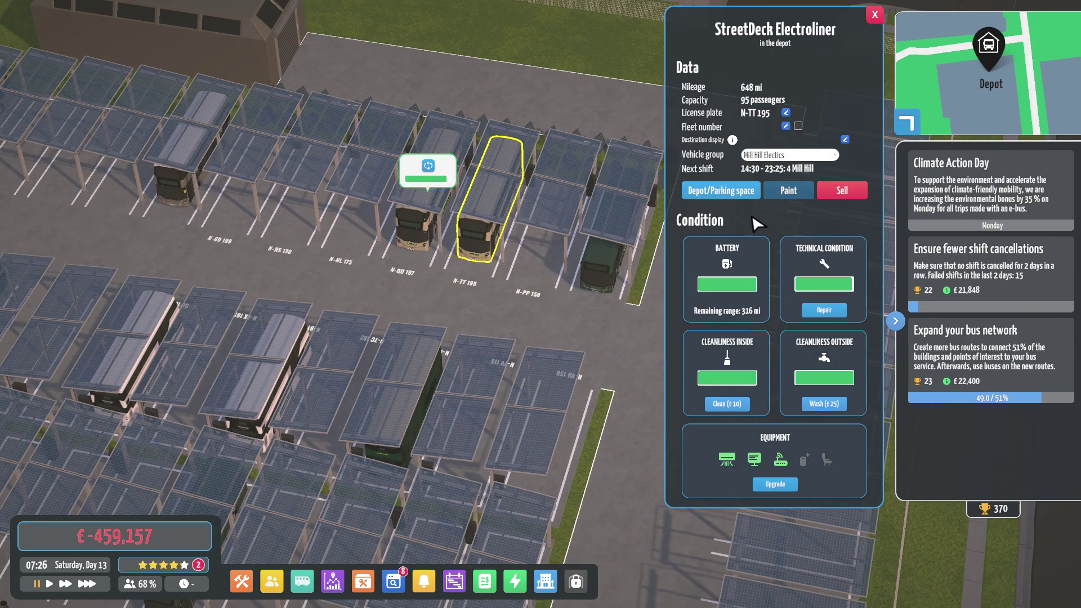
{"action": "left_click", "coordinate": [874, 16]}
{"action": "left_click", "coordinate": [596, 255]}
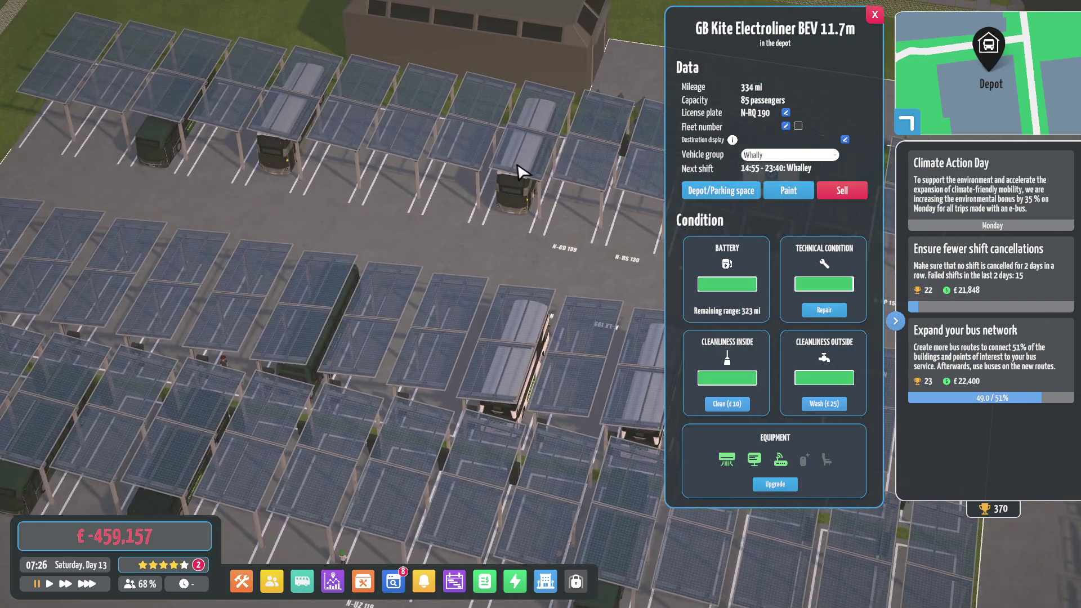
{"action": "left_click", "coordinate": [516, 179]}
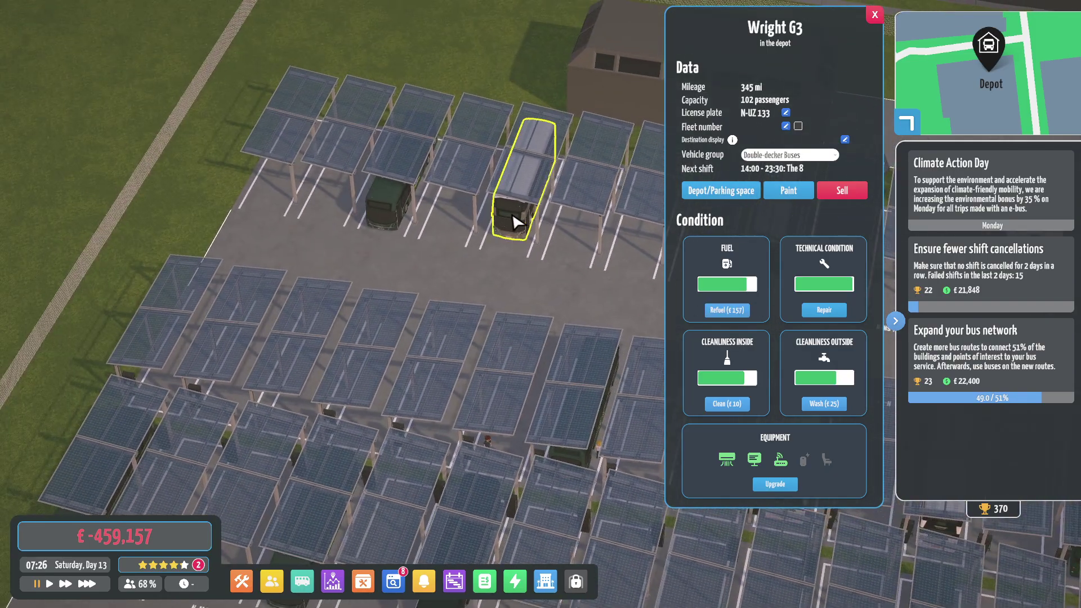
{"action": "left_click", "coordinate": [390, 210]}
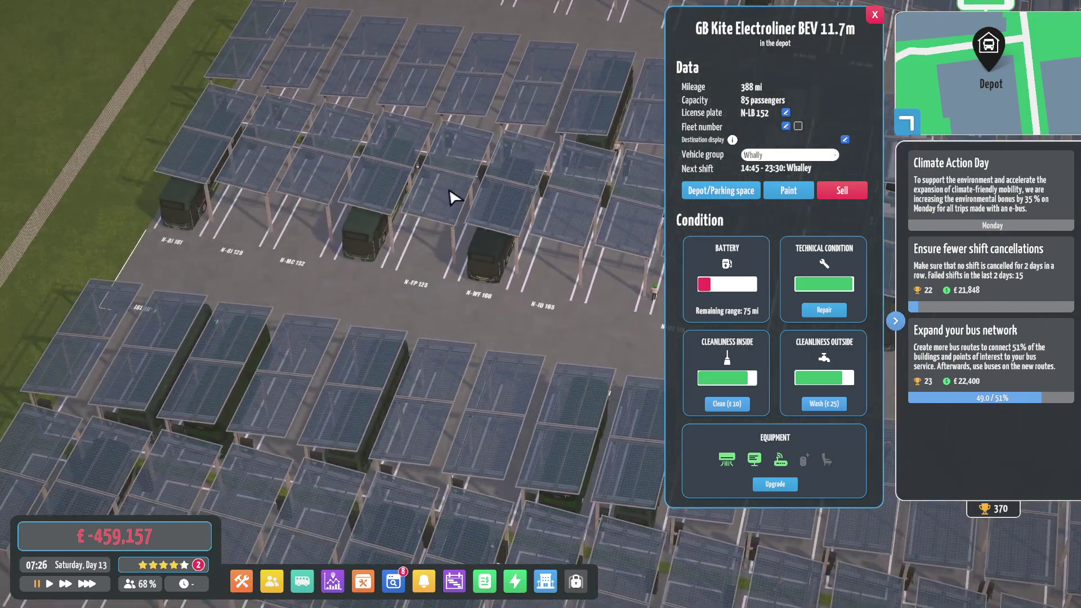
Examine more buses across the other parking rows, ending with the orange Enviro 200MMC beside the blue canopy
{"action": "left_click", "coordinate": [509, 262]}
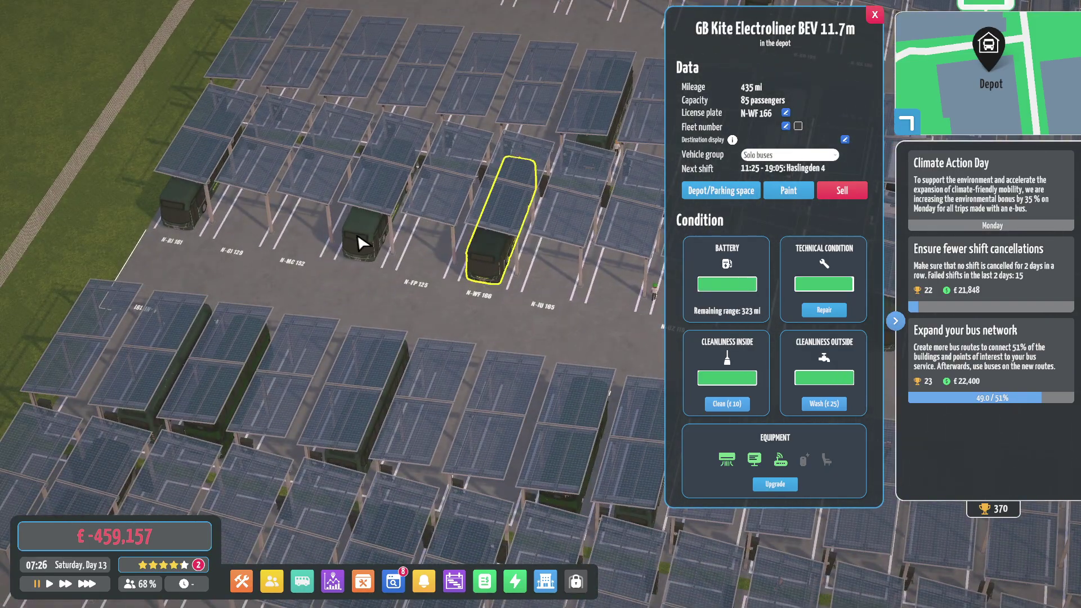
{"action": "left_click", "coordinate": [356, 231]}
{"action": "left_click", "coordinate": [445, 251]}
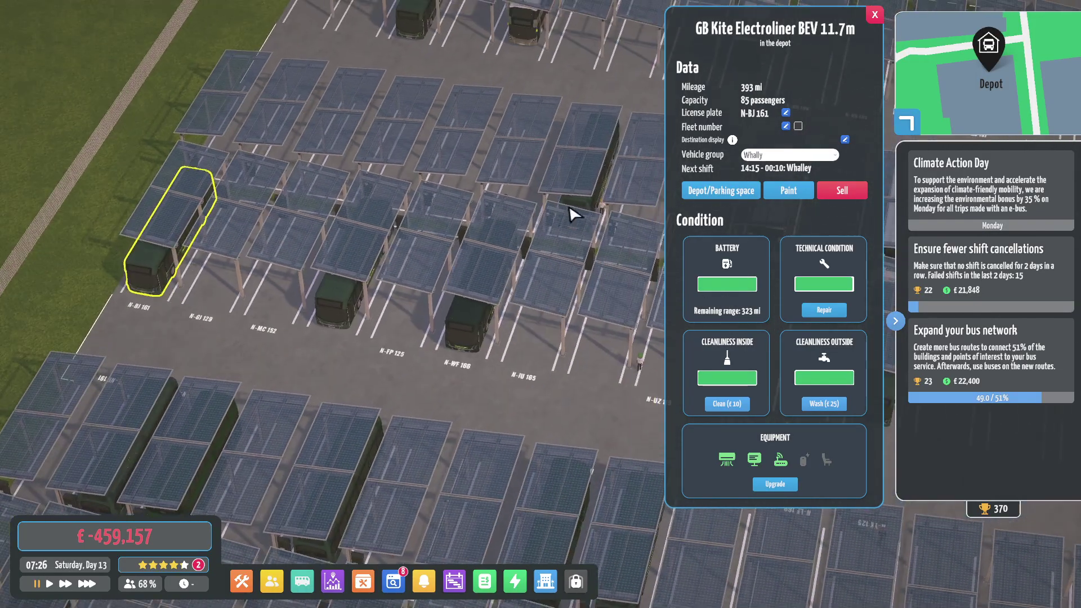
{"action": "left_click", "coordinate": [589, 200]}
{"action": "left_click", "coordinate": [336, 179]}
{"action": "left_click", "coordinate": [239, 165]}
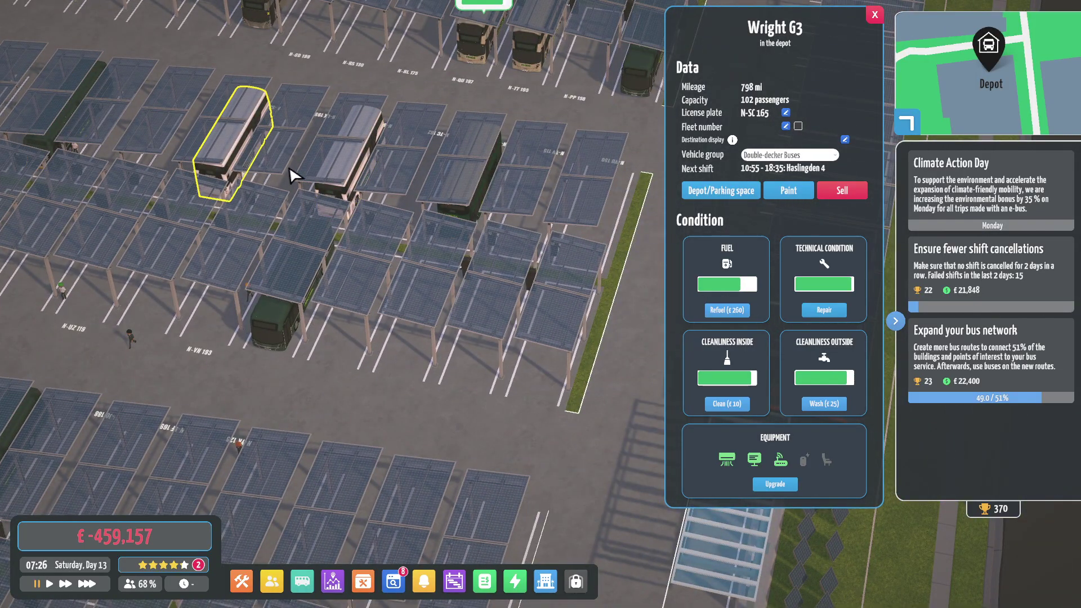
{"action": "left_click", "coordinate": [290, 170]}
{"action": "left_click", "coordinate": [496, 181]}
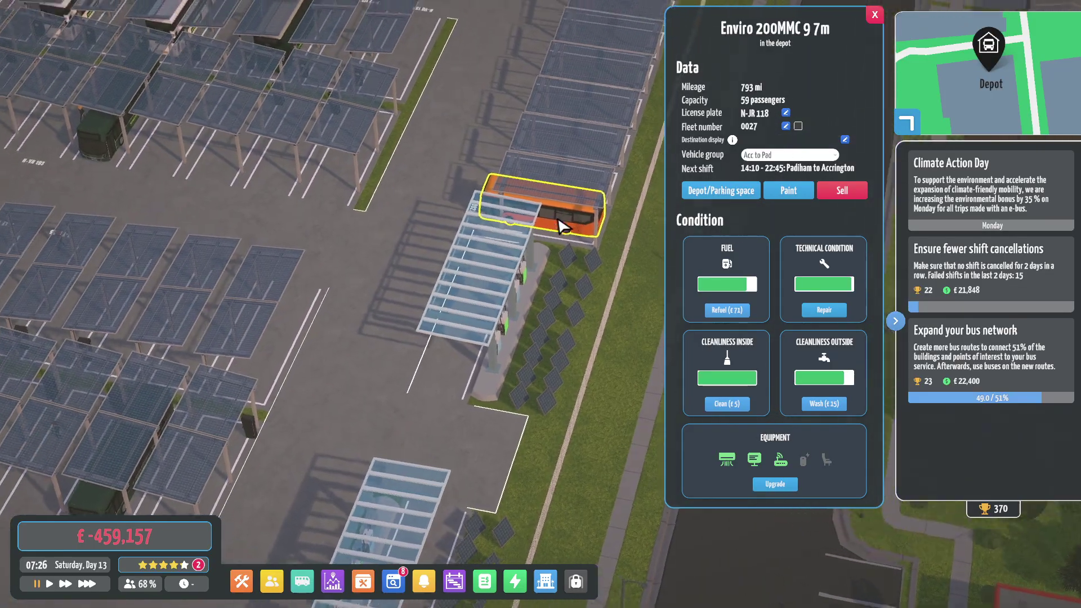
Resume the game at the fastest speed and return to the parking row beside the Paint Shop
{"action": "key", "text": "space"}
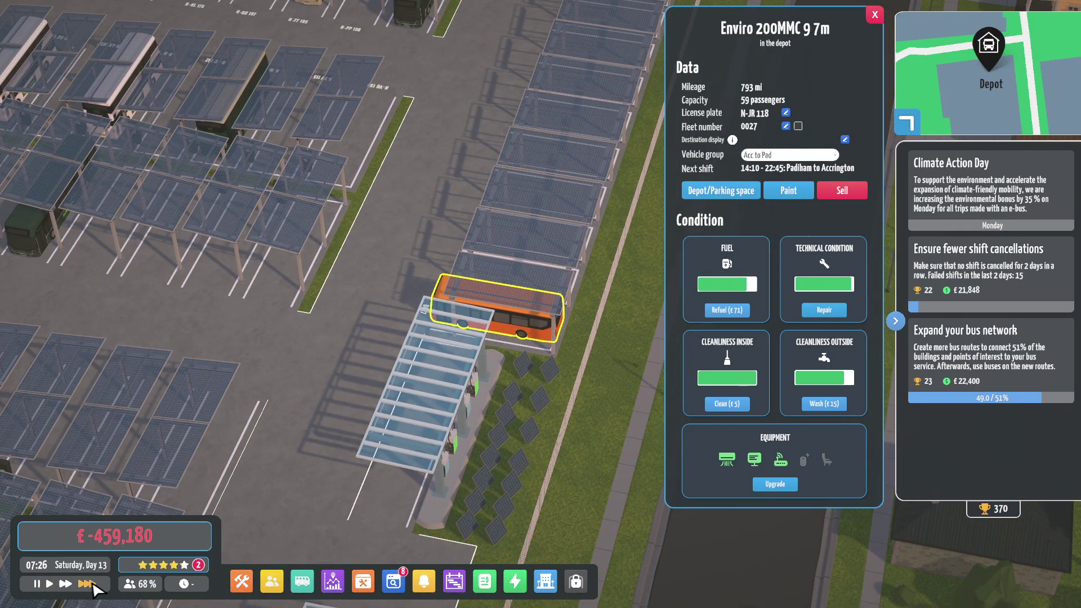
{"action": "left_click", "coordinate": [90, 584]}
{"action": "left_click_drag", "start_coordinate": [302, 176], "coordinate": [368, 466]}
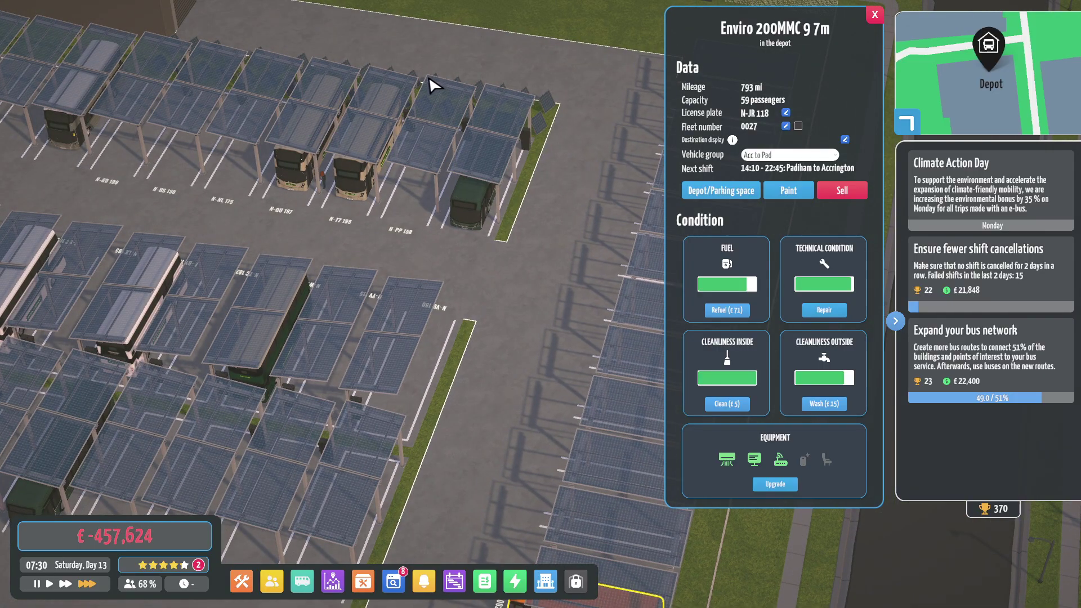
{"action": "left_click_drag", "start_coordinate": [355, 130], "coordinate": [259, 229]}
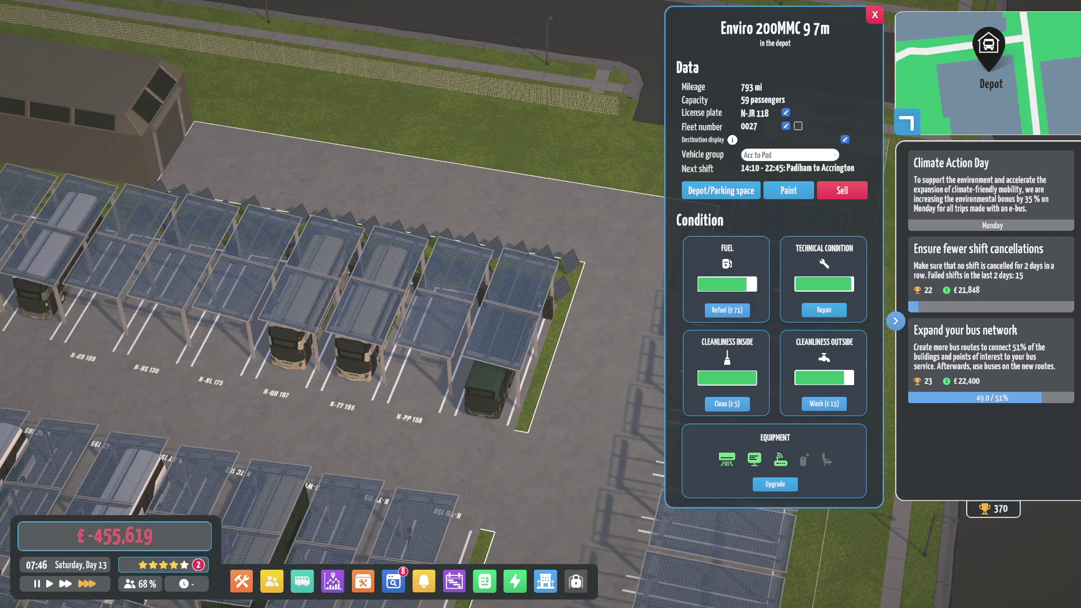
Switch to Steam to show the City Bus Manager Workshop, and return to the game's bus paint editor
{"action": "key", "text": "alt+Tab"}
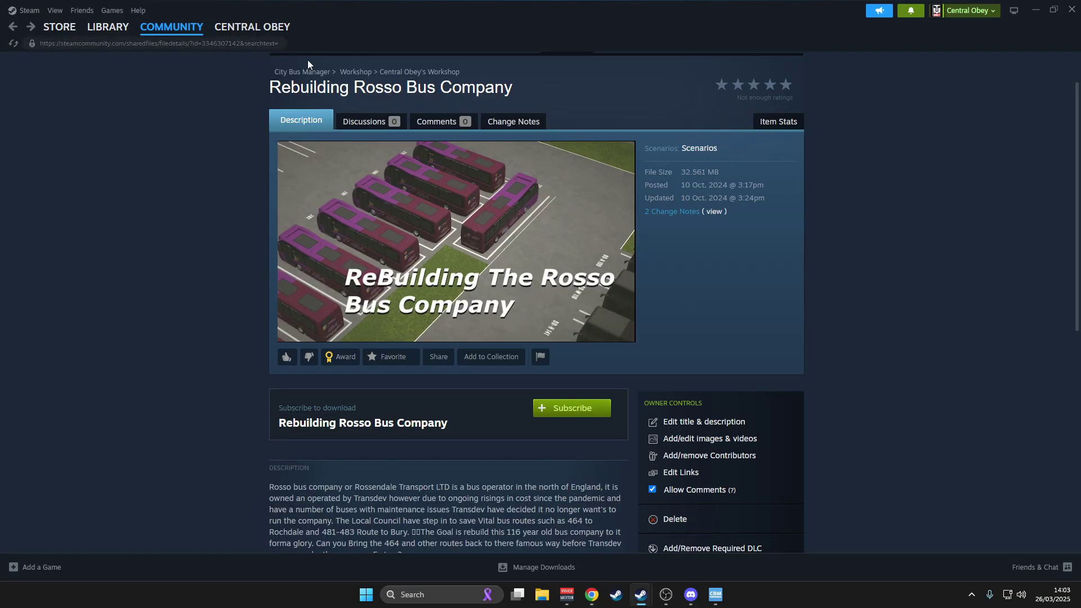
{"action": "mouse_move", "coordinate": [388, 4]}
{"action": "left_mouse_down"}
{"action": "mouse_move", "coordinate": [732, 305]}
{"action": "mouse_move", "coordinate": [573, 228]}
{"action": "mouse_move", "coordinate": [423, 12]}
{"action": "mouse_move", "coordinate": [425, 156]}
{"action": "mouse_move", "coordinate": [398, 28]}
{"action": "left_mouse_up"}
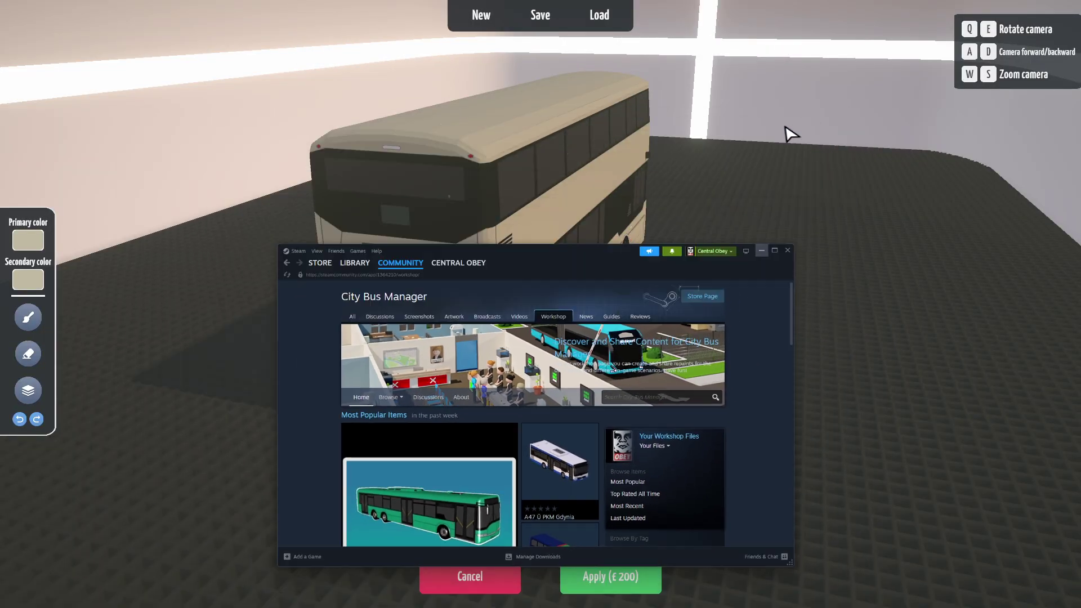
{"action": "left_click", "coordinate": [791, 133]}
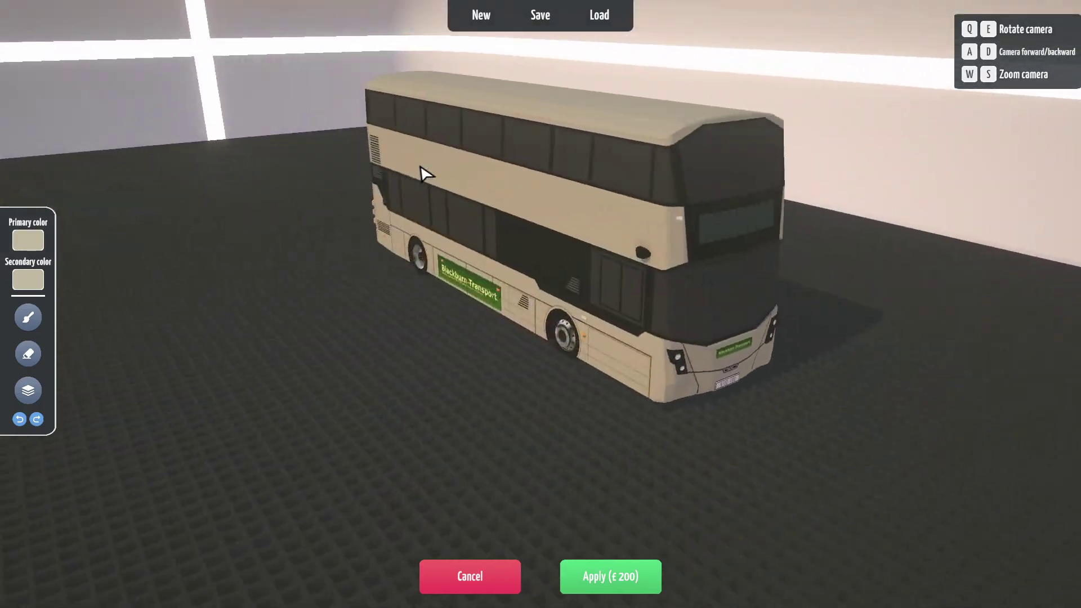
Export the bus's repaint template as a PNG, and preview Wright G3.png from the Defaults folder
{"action": "left_click", "coordinate": [483, 18]}
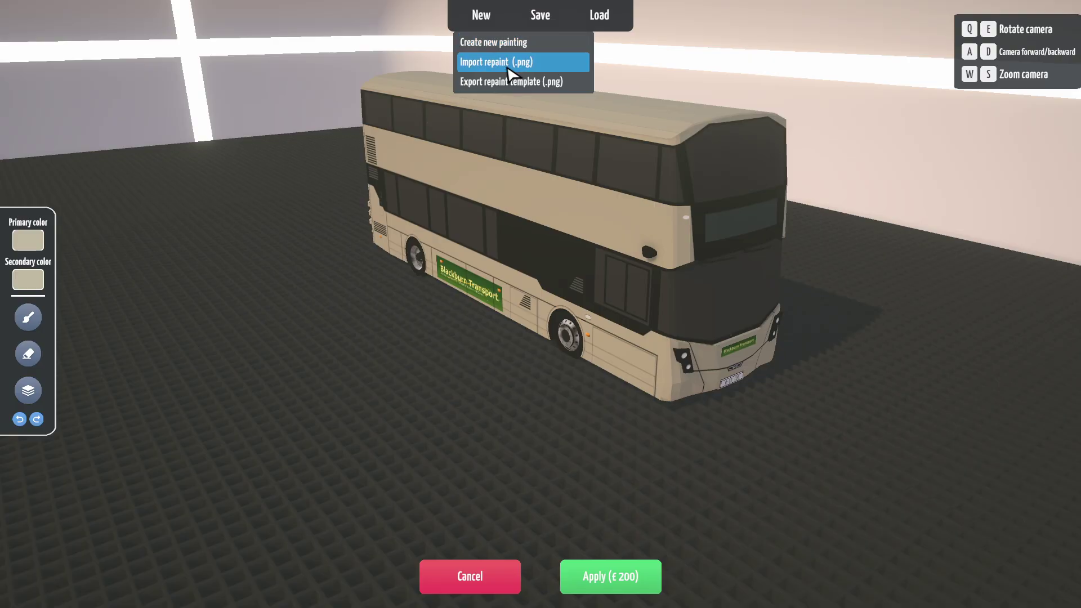
{"action": "left_click", "coordinate": [501, 84]}
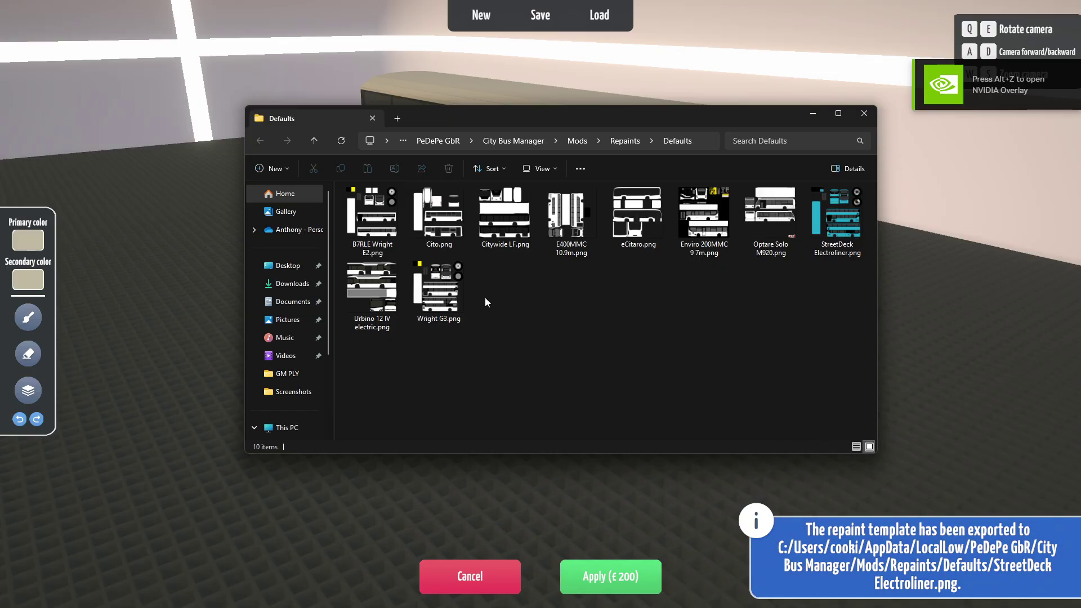
{"action": "left_click", "coordinate": [445, 297]}
{"action": "double_click", "coordinate": [445, 297]}
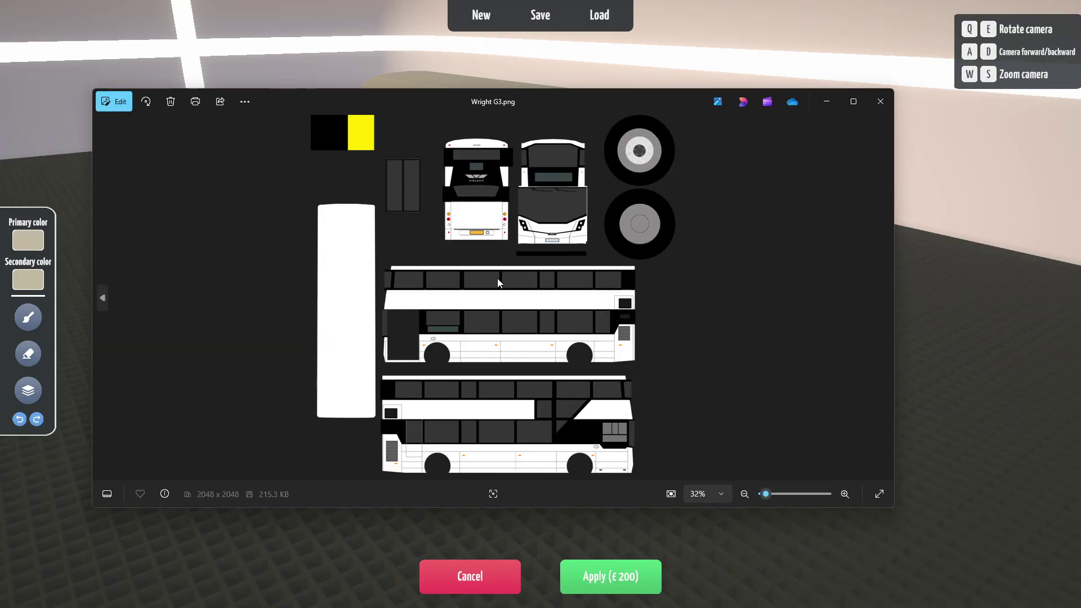
{"action": "left_click", "coordinate": [881, 101]}
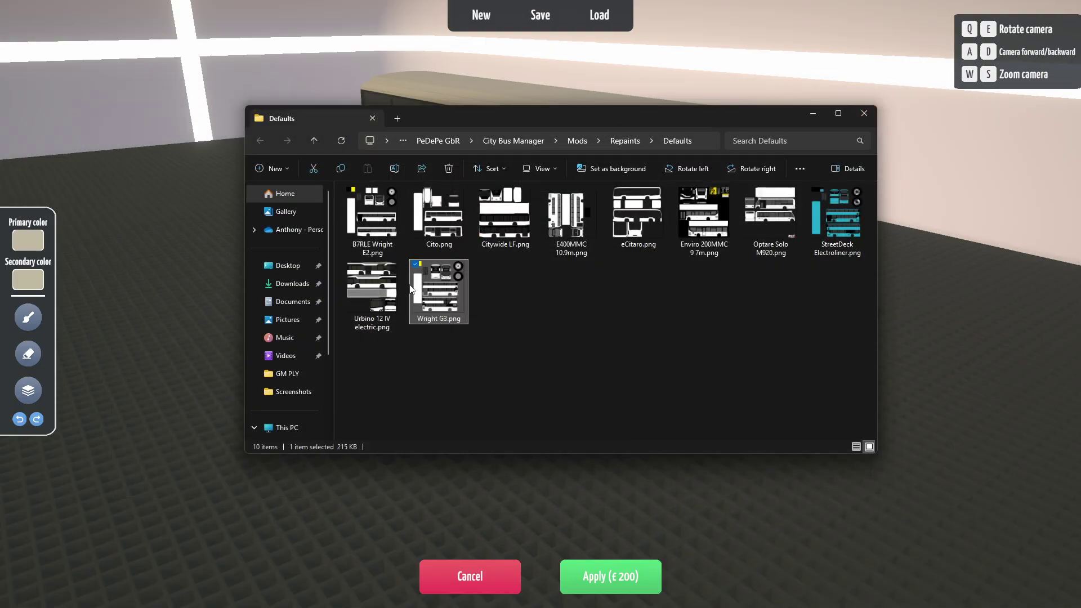
Open the Wright G3.png repaint template from the Defaults folder in Paint.NET
{"action": "right_click", "coordinate": [444, 287]}
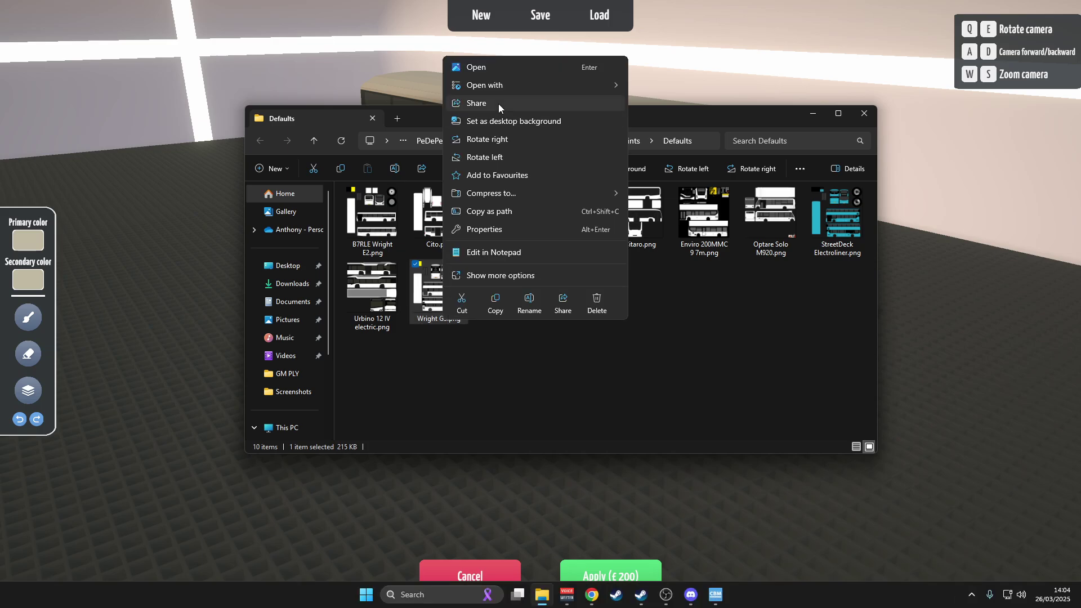
{"action": "mouse_move", "coordinate": [502, 84]}
{"action": "left_click", "coordinate": [682, 124]}
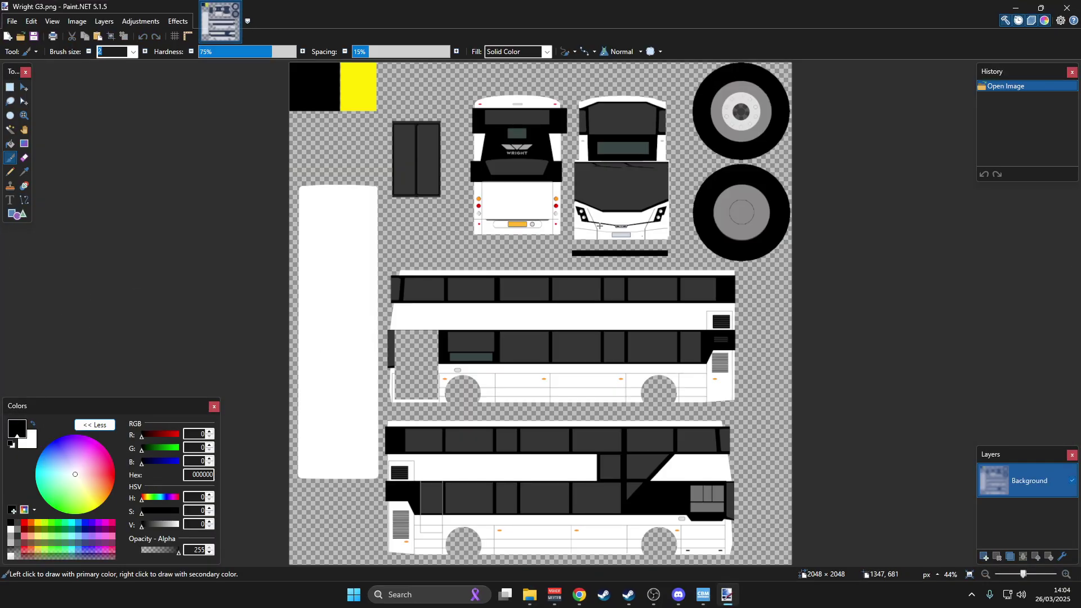
Fill the body panels of the bus's rear view with pink FF23C0 using the Paint Bucket
{"action": "left_click", "coordinate": [12, 145]}
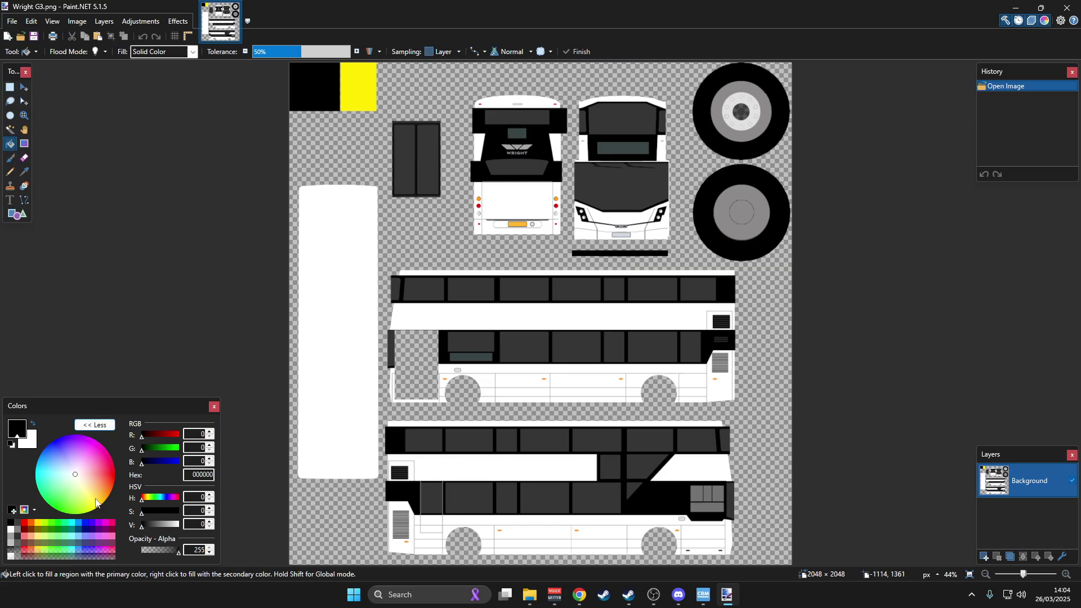
{"action": "left_click", "coordinate": [100, 461]}
{"action": "left_click", "coordinate": [530, 205]}
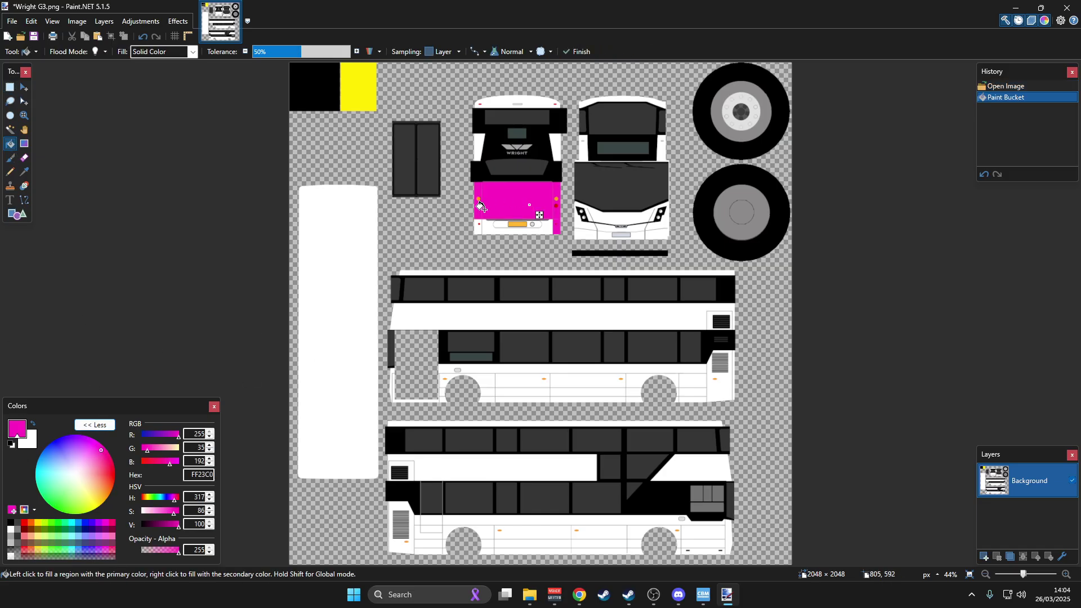
{"action": "left_click", "coordinate": [487, 227]}
{"action": "left_click", "coordinate": [473, 224]}
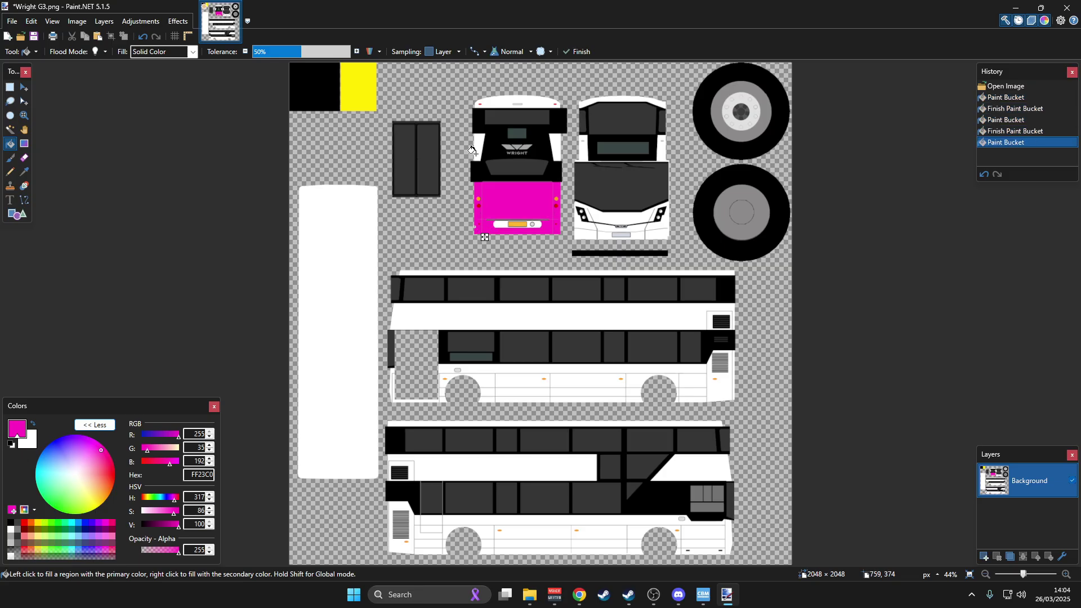
{"action": "left_click", "coordinate": [476, 155]}
{"action": "left_click", "coordinate": [555, 138]}
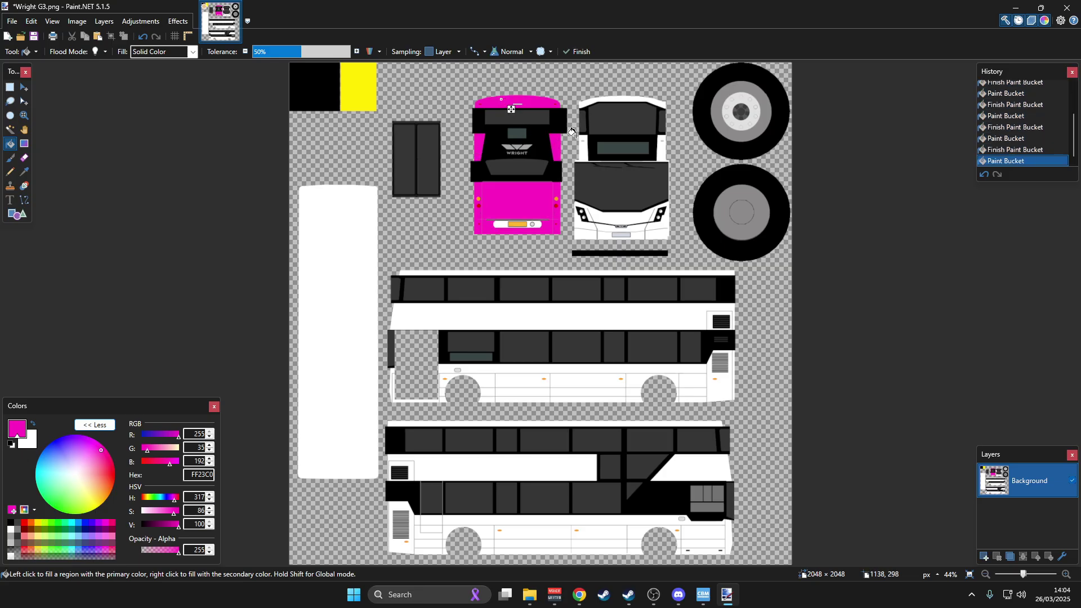
Undo the accidental background fill and fill the front view's bumper, side and roof panels with the same pink
{"action": "left_click", "coordinate": [606, 93]}
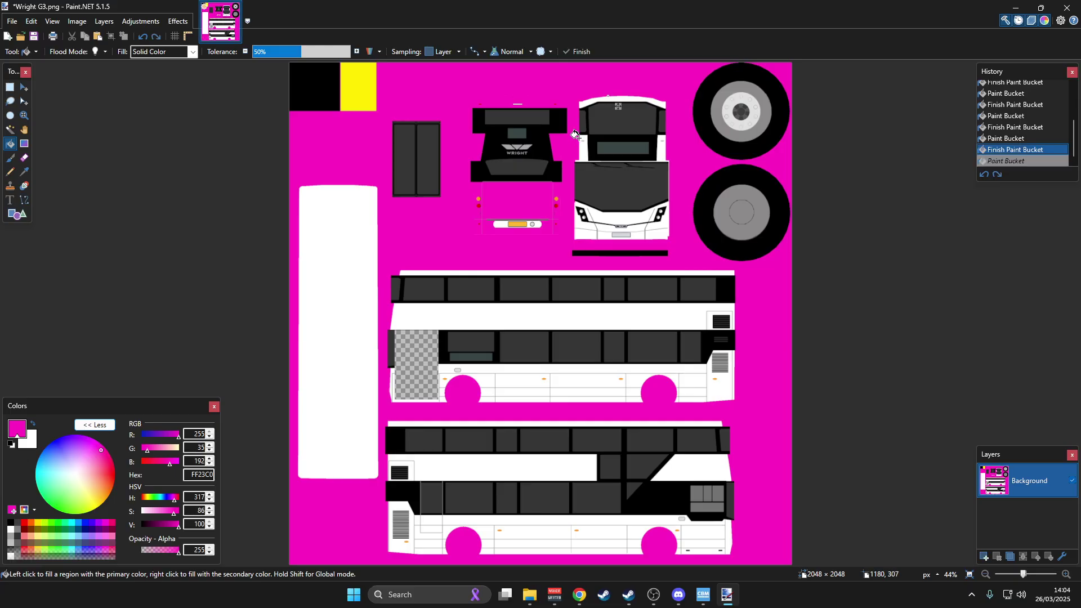
{"action": "key", "text": "ctrl+z"}
{"action": "scroll", "coordinate": [573, 138], "scroll_direction": "up", "scroll_amount": 4, "text": "ctrl"}
{"action": "scroll", "coordinate": [563, 306], "scroll_direction": "down", "scroll_amount": 5}
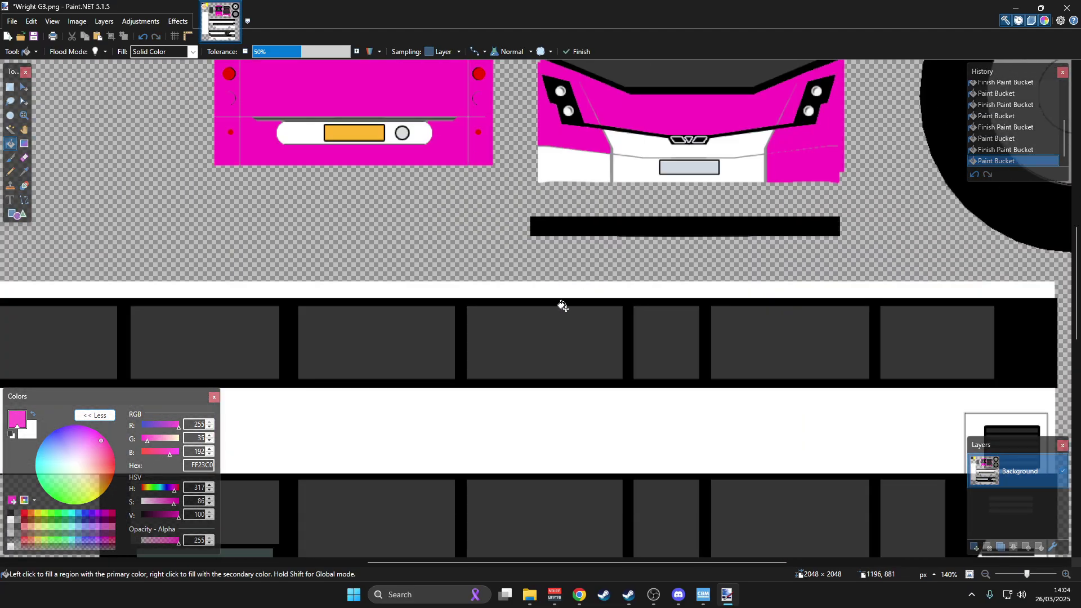
{"action": "left_click", "coordinate": [620, 157]}
{"action": "left_click", "coordinate": [562, 171]}
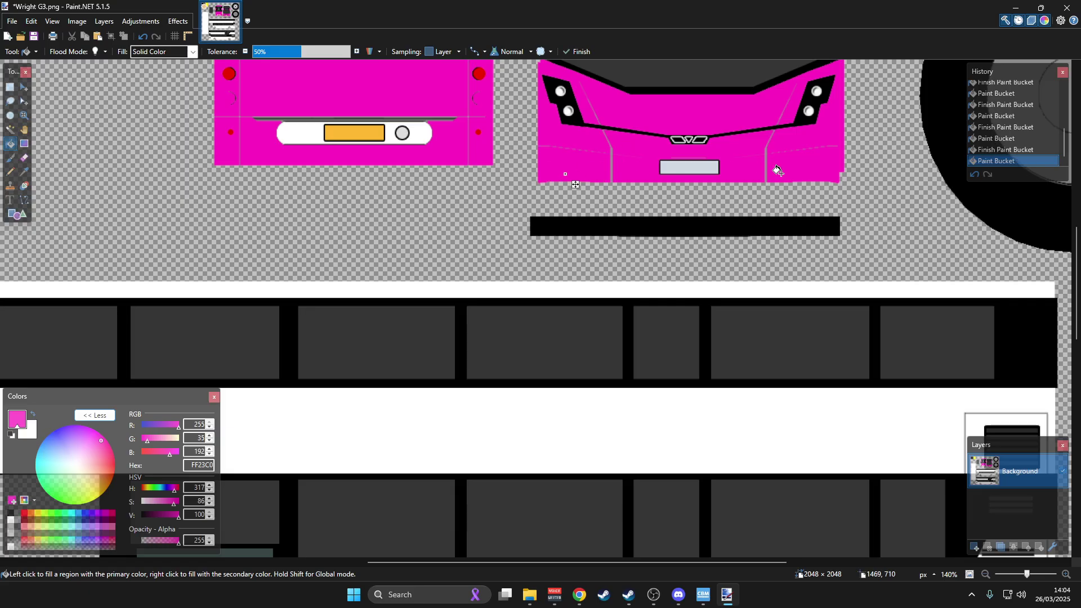
{"action": "scroll", "coordinate": [777, 169], "scroll_direction": "down", "scroll_amount": 1}
{"action": "scroll", "coordinate": [772, 164], "scroll_direction": "up", "scroll_amount": 10}
{"action": "left_click", "coordinate": [707, 326]}
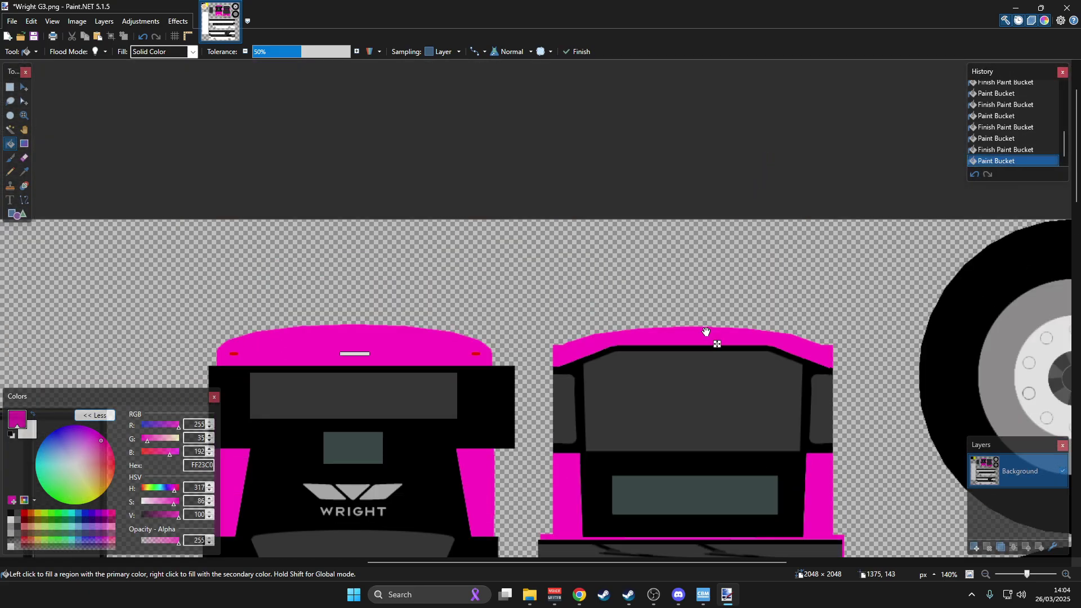
Fill the door-side view's roof edge, middle band, strip below the lower windows and panels ahead of the front wheel with pink
{"action": "scroll", "coordinate": [699, 324], "scroll_direction": "down", "scroll_amount": 10}
{"action": "scroll", "coordinate": [694, 319], "scroll_direction": "down", "scroll_amount": 5, "text": "ctrl"}
{"action": "left_click", "coordinate": [676, 284]}
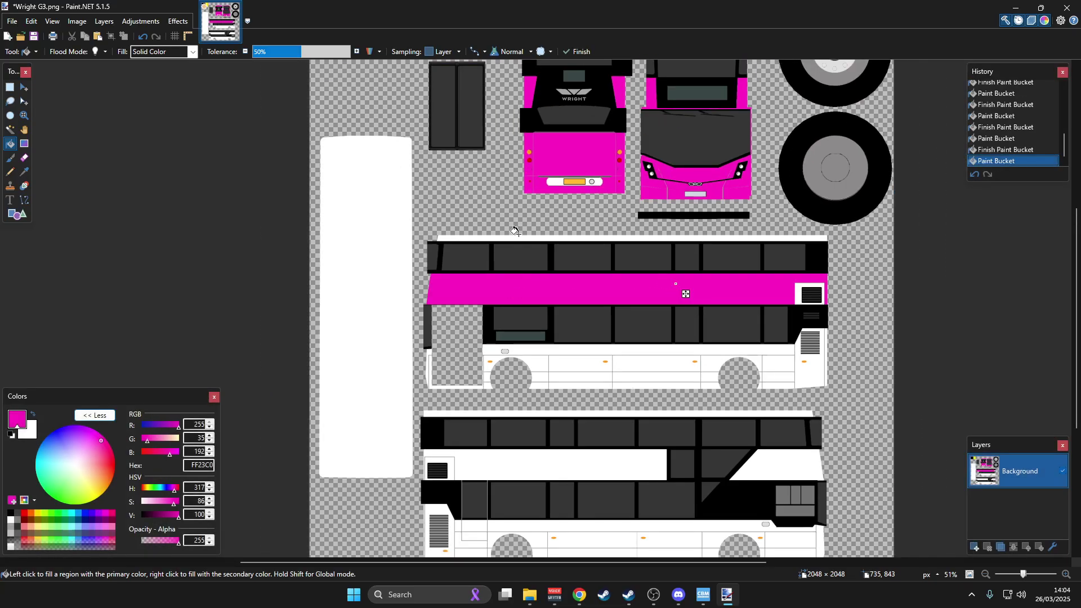
{"action": "left_click", "coordinate": [519, 237]}
{"action": "left_click", "coordinate": [490, 350]}
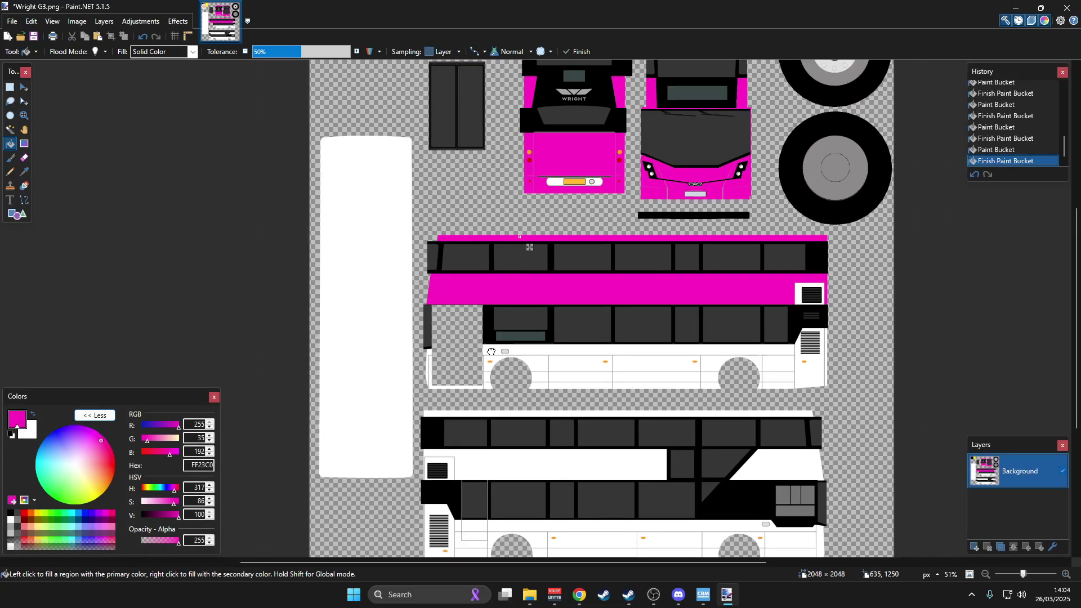
{"action": "left_click", "coordinate": [484, 366]}
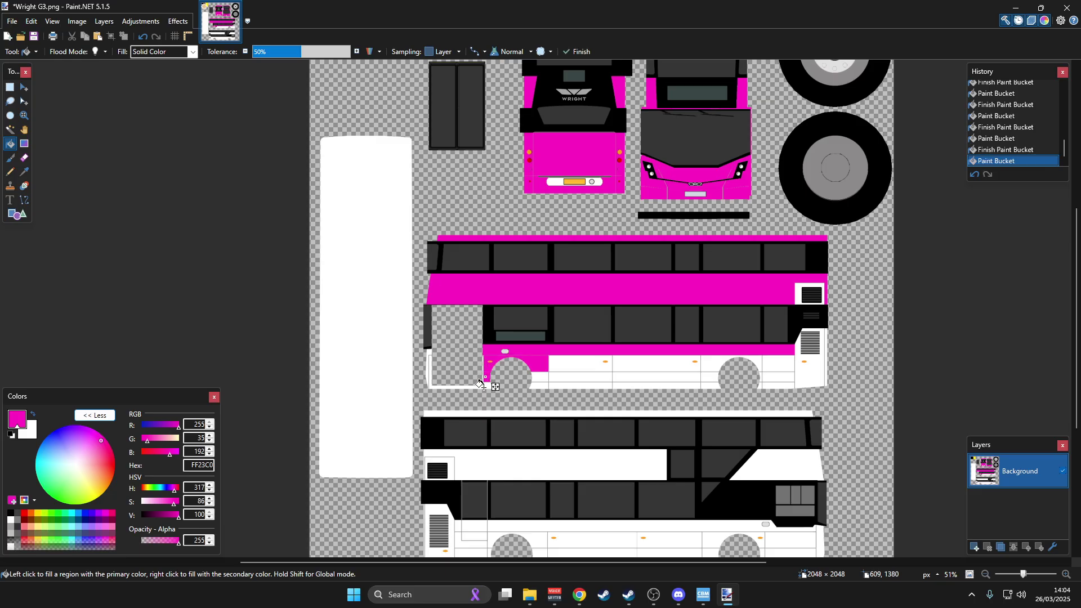
{"action": "left_click_drag", "start_coordinate": [484, 379], "coordinate": [485, 385]}
Fill the separate roof panel and the entrance door surround with pink
{"action": "left_click", "coordinate": [382, 365]}
{"action": "scroll", "coordinate": [394, 366], "scroll_direction": "up", "scroll_amount": 6, "text": "ctrl"}
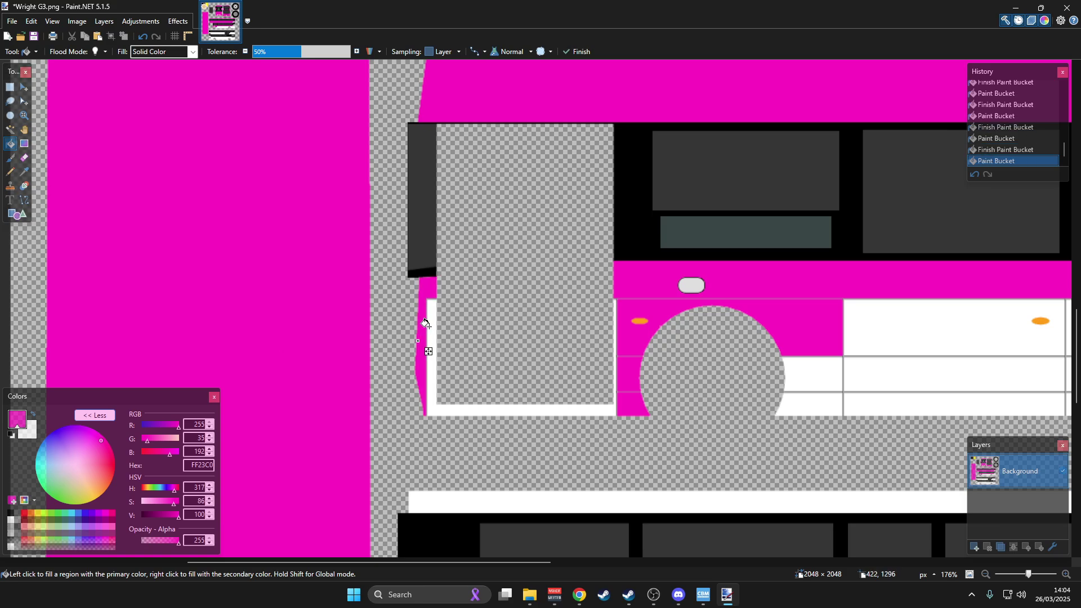
{"action": "left_click", "coordinate": [431, 325]}
Fill the driver's-side view's middle band, rear vent surrounds and the lower panels behind the rear wheel with pink
{"action": "scroll", "coordinate": [597, 330], "scroll_direction": "down", "scroll_amount": 8}
{"action": "left_click", "coordinate": [655, 221]}
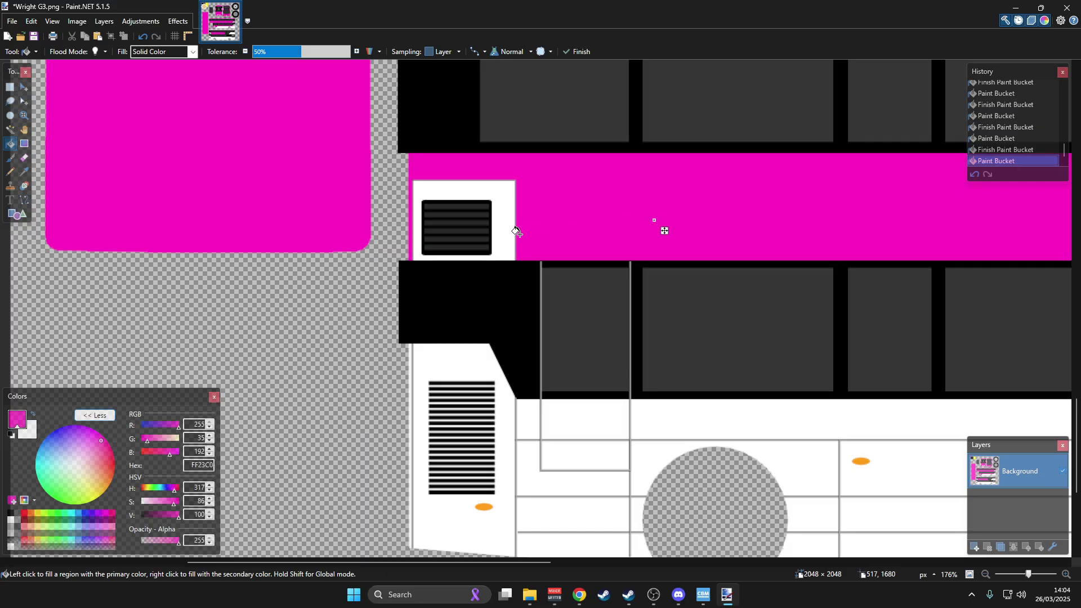
{"action": "left_click", "coordinate": [497, 230]}
{"action": "left_click", "coordinate": [465, 365]}
{"action": "left_click", "coordinate": [531, 415]}
{"action": "left_click", "coordinate": [572, 423]}
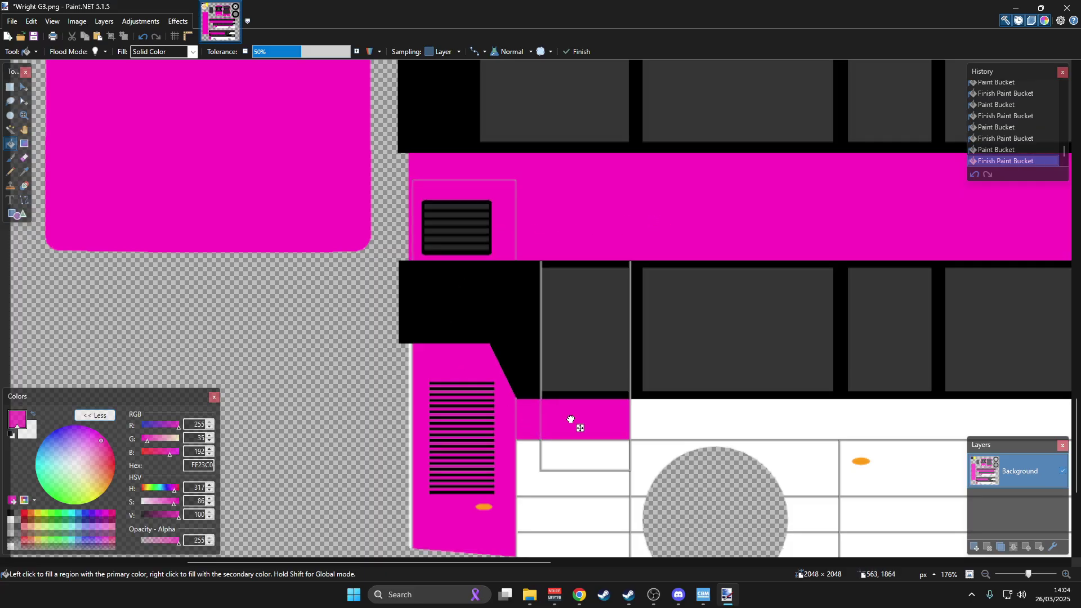
{"action": "left_click", "coordinate": [560, 454]}
{"action": "left_click", "coordinate": [532, 460]}
{"action": "left_click", "coordinate": [559, 513]}
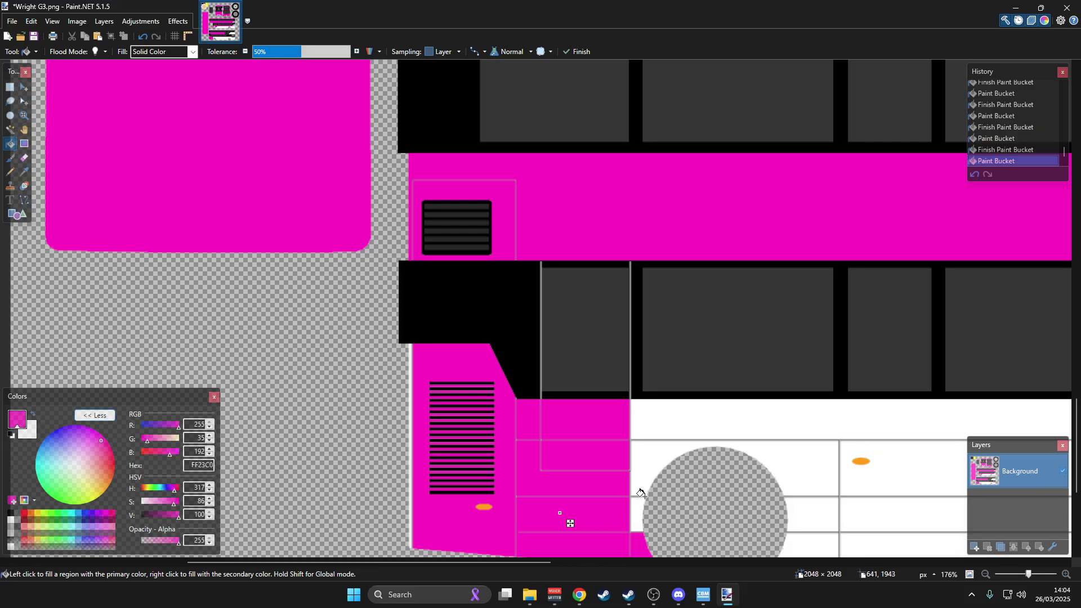
Fill the driver's-side panels around the rear wheel and along the lower body between the wheels with pink
{"action": "left_click_drag", "start_coordinate": [635, 505], "coordinate": [658, 412]}
{"action": "left_click_drag", "start_coordinate": [855, 451], "coordinate": [541, 375]}
{"action": "left_click_drag", "start_coordinate": [353, 347], "coordinate": [659, 438]}
{"action": "mouse_move", "coordinate": [512, 476]}
{"action": "left_mouse_down"}
{"action": "mouse_move", "coordinate": [828, 441]}
{"action": "mouse_move", "coordinate": [912, 382]}
{"action": "mouse_move", "coordinate": [920, 391]}
{"action": "left_mouse_up"}
{"action": "left_click_drag", "start_coordinate": [852, 386], "coordinate": [302, 326]}
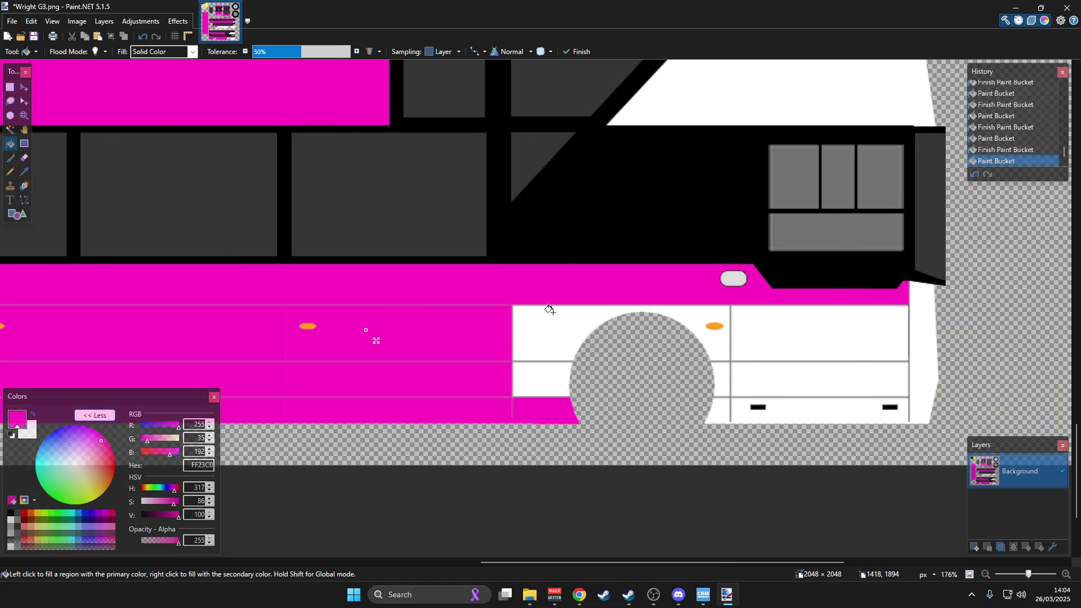
Fill the driver's-side panels around the front wheel, the front end and the roof edge with pink
{"action": "left_click_drag", "start_coordinate": [550, 310], "coordinate": [533, 381]}
{"action": "mouse_move", "coordinate": [707, 411]}
{"action": "left_mouse_down"}
{"action": "mouse_move", "coordinate": [777, 336]}
{"action": "mouse_move", "coordinate": [767, 346]}
{"action": "left_mouse_up"}
{"action": "scroll", "coordinate": [777, 336], "scroll_direction": "up", "scroll_amount": 4}
{"action": "left_click", "coordinate": [799, 158]}
Fill the door-side view's lower panels around the rear wheel and in the rear half between the wheels with pink
{"action": "scroll", "coordinate": [794, 152], "scroll_direction": "up", "scroll_amount": 4}
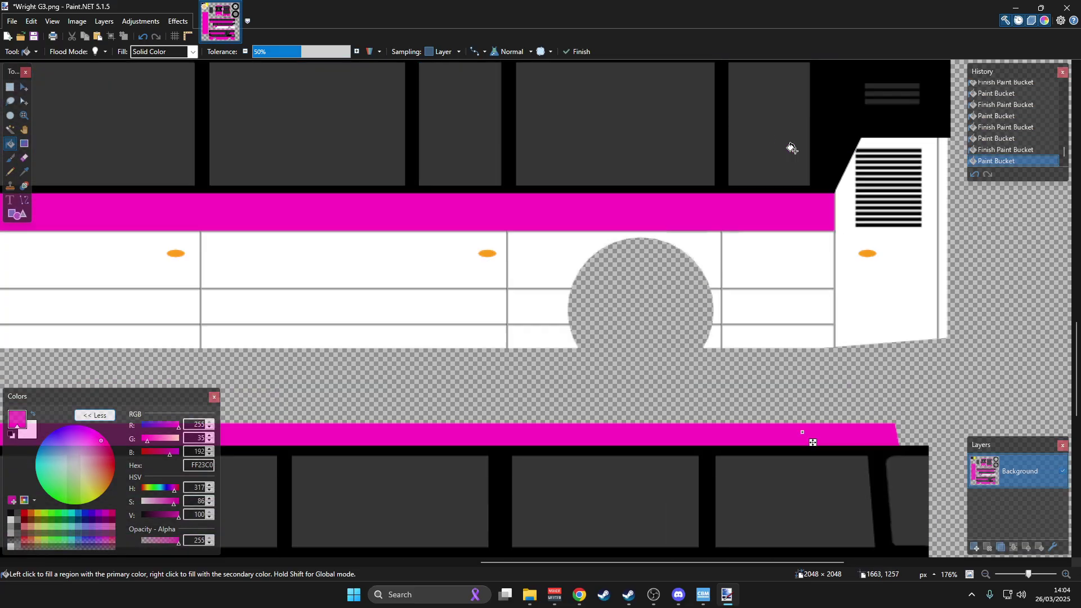
{"action": "left_click_drag", "start_coordinate": [780, 259], "coordinate": [777, 335]}
{"action": "left_click", "coordinate": [701, 241]}
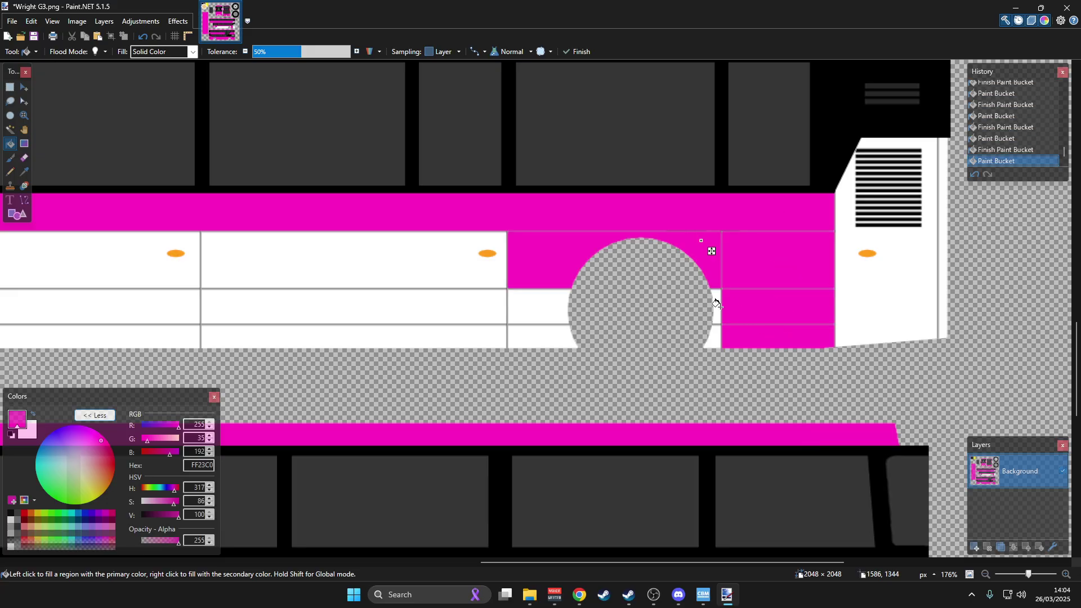
{"action": "mouse_move", "coordinate": [717, 305]}
{"action": "left_mouse_down"}
{"action": "mouse_move", "coordinate": [715, 338]}
{"action": "mouse_move", "coordinate": [454, 302]}
{"action": "mouse_move", "coordinate": [428, 262]}
{"action": "left_mouse_up"}
{"action": "left_click", "coordinate": [454, 341]}
Fill the remaining white lower panels behind the door-side front wheel with pink
{"action": "scroll", "coordinate": [394, 301], "scroll_direction": "left", "scroll_amount": 5}
{"action": "left_click", "coordinate": [370, 310]}
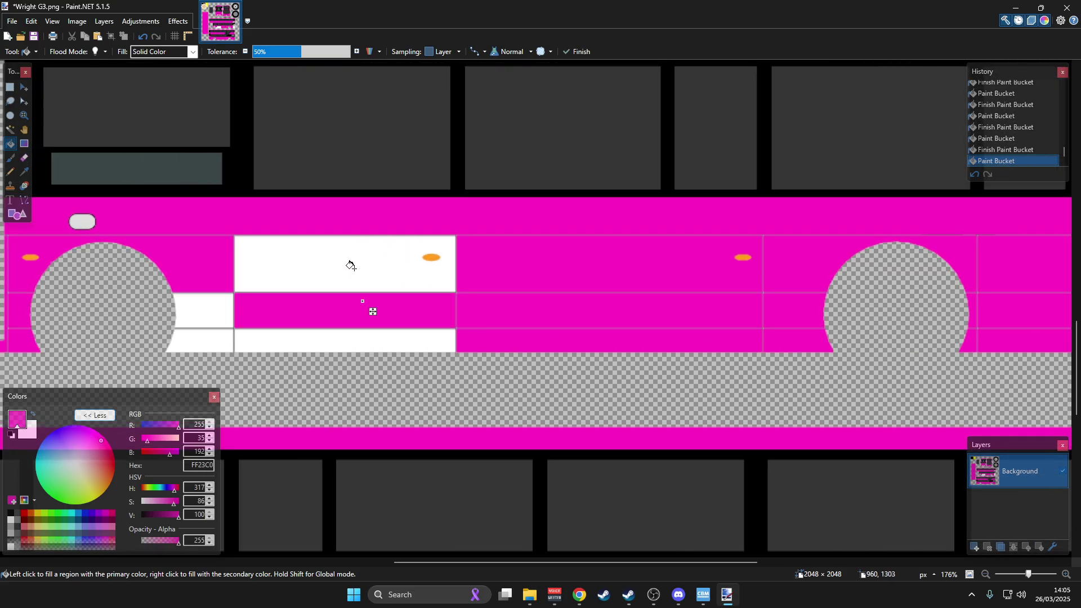
{"action": "left_click", "coordinate": [352, 260]}
{"action": "left_click", "coordinate": [345, 344]}
{"action": "left_click", "coordinate": [214, 338]}
{"action": "left_click", "coordinate": [217, 316]}
Fill the door-side view's rear corner panels and upper vent surround with pink
{"action": "scroll", "coordinate": [158, 290], "scroll_direction": "right", "scroll_amount": 8}
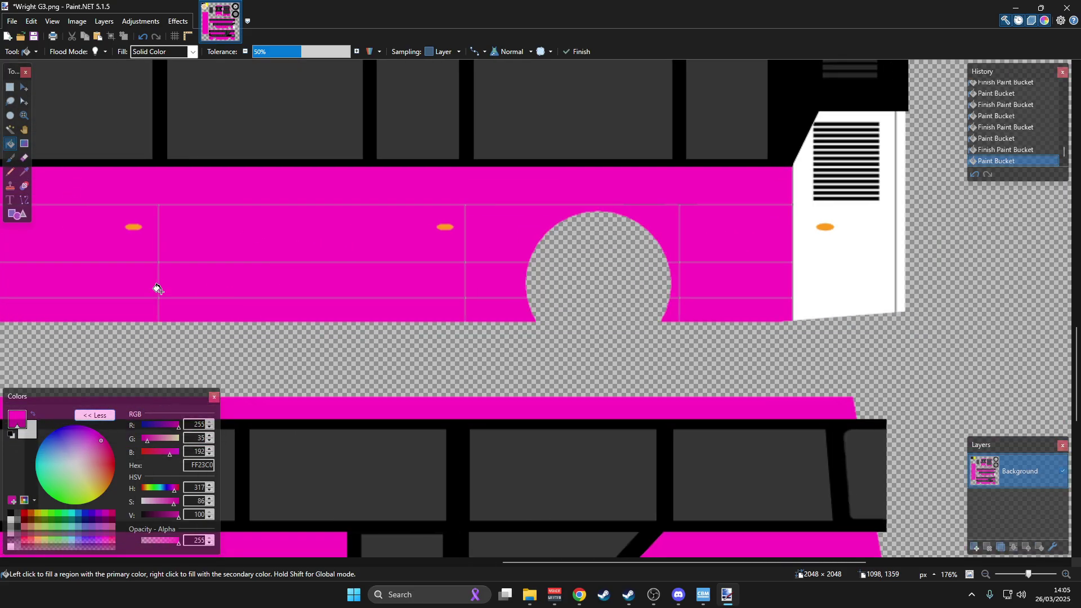
{"action": "left_click", "coordinate": [712, 237]}
{"action": "left_click", "coordinate": [757, 231]}
{"action": "scroll", "coordinate": [744, 200], "scroll_direction": "up", "scroll_amount": 6}
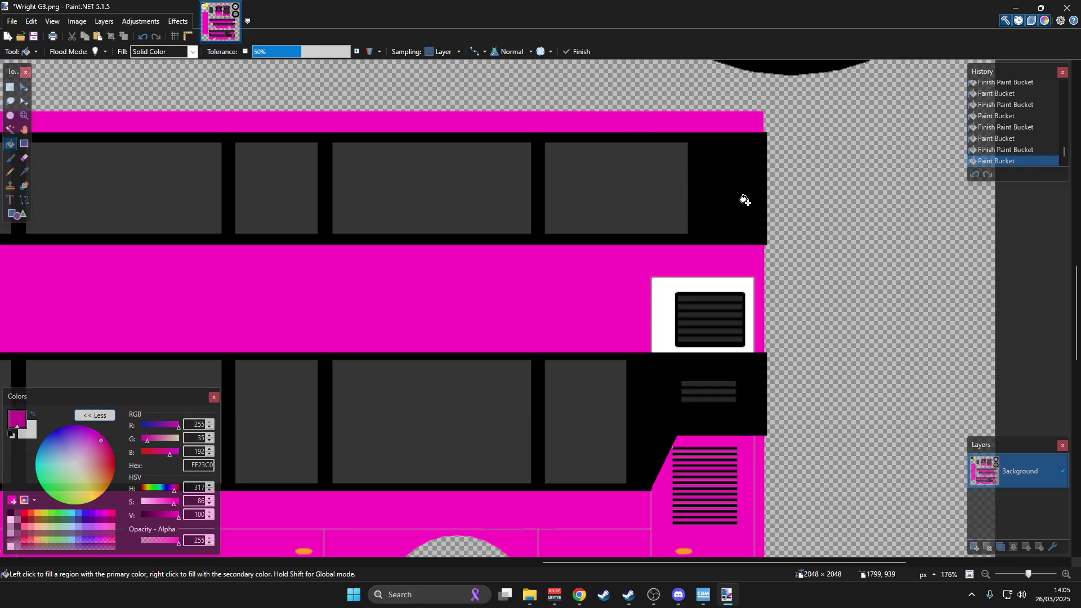
{"action": "left_click", "coordinate": [649, 289]}
Fill the white surround of the rear number plate with pink
{"action": "scroll", "coordinate": [647, 281], "scroll_direction": "down", "scroll_amount": 5}
{"action": "scroll", "coordinate": [506, 338], "scroll_direction": "up", "scroll_amount": 3}
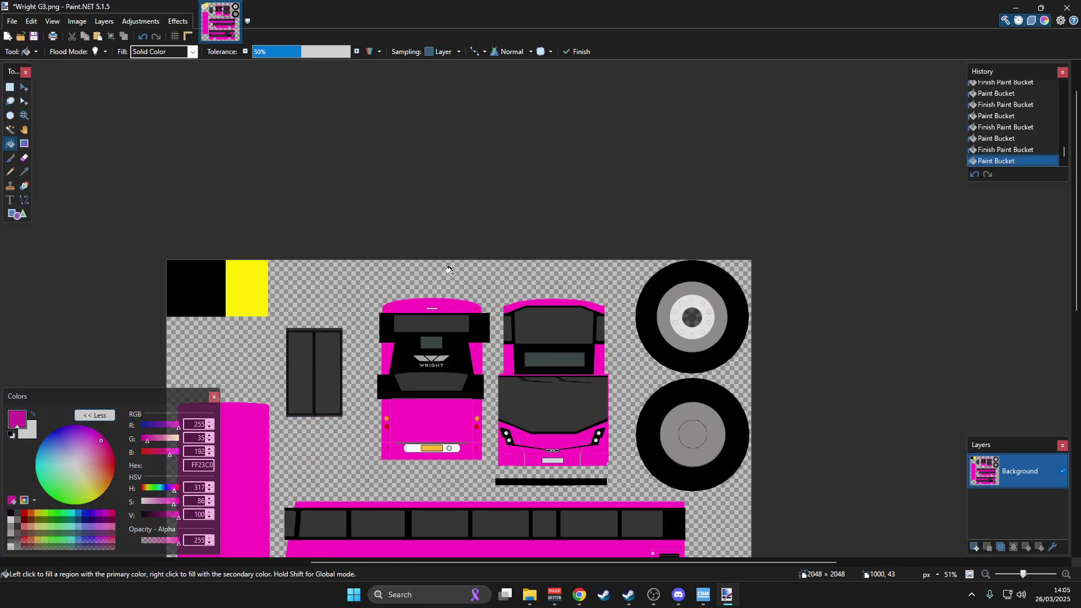
{"action": "scroll", "coordinate": [418, 374], "scroll_direction": "up", "scroll_amount": 2}
{"action": "scroll", "coordinate": [418, 374], "scroll_direction": "down", "scroll_amount": 7}
{"action": "left_click", "coordinate": [405, 155]}
Inspect the repainted rear, front and side views for missed areas
{"action": "scroll", "coordinate": [405, 155], "scroll_direction": "up", "scroll_amount": 4}
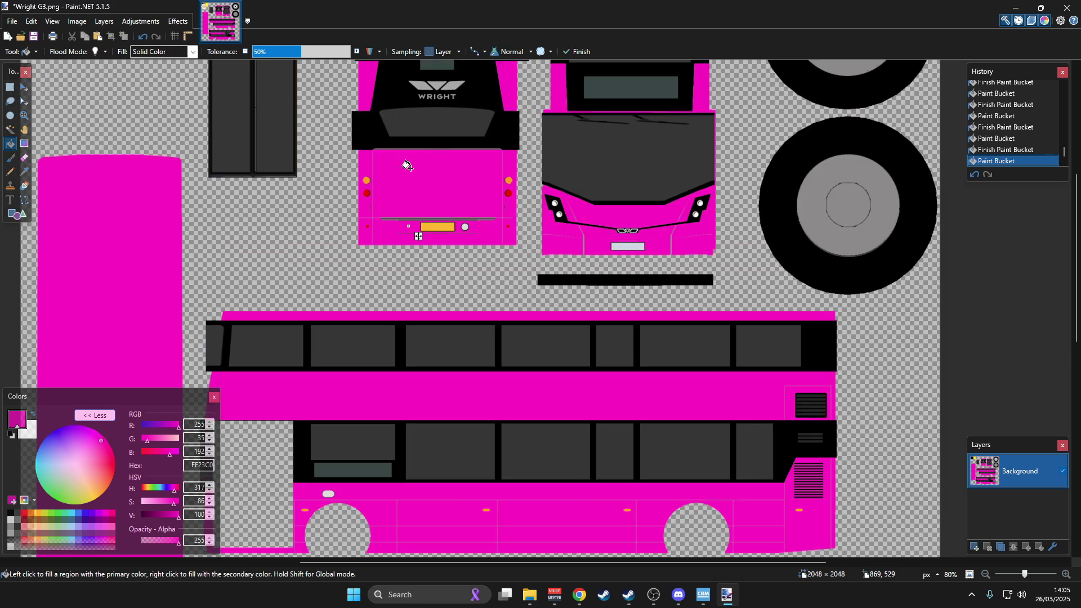
{"action": "scroll", "coordinate": [491, 316], "scroll_direction": "up", "scroll_amount": 8}
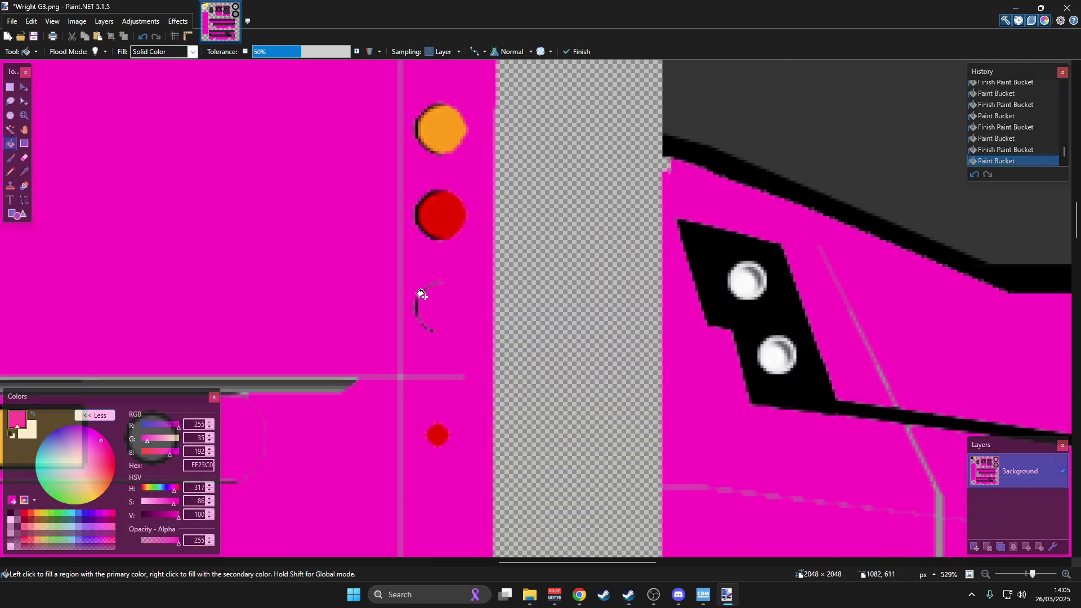
{"action": "scroll", "coordinate": [463, 282], "scroll_direction": "down", "scroll_amount": 6}
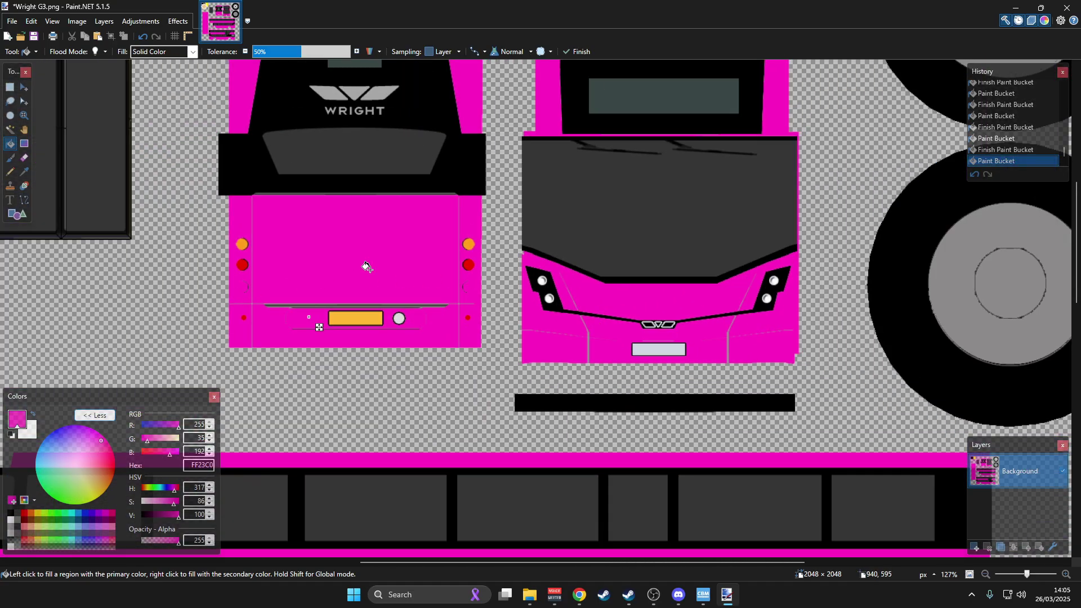
{"action": "scroll", "coordinate": [369, 273], "scroll_direction": "down", "scroll_amount": 4}
{"action": "scroll", "coordinate": [367, 271], "scroll_direction": "down", "scroll_amount": 3}
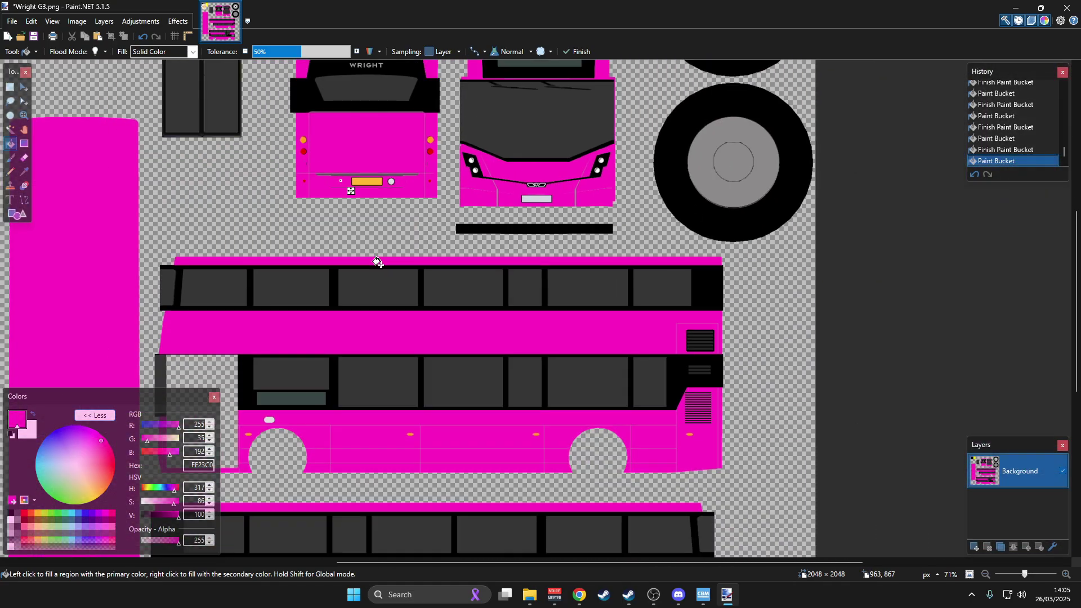
{"action": "scroll", "coordinate": [388, 248], "scroll_direction": "up", "scroll_amount": 5}
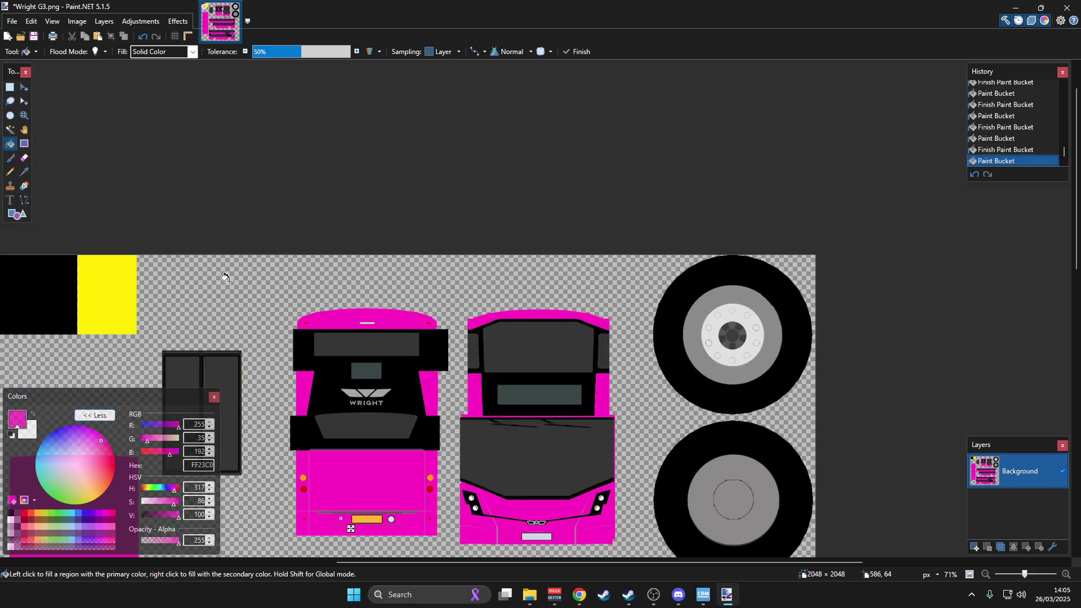
{"action": "left_click_drag", "start_coordinate": [222, 273], "coordinate": [415, 21]}
Save the repaint as Wright G3.png in the Desktop folder with the default PNG settings
{"action": "left_click", "coordinate": [12, 22]}
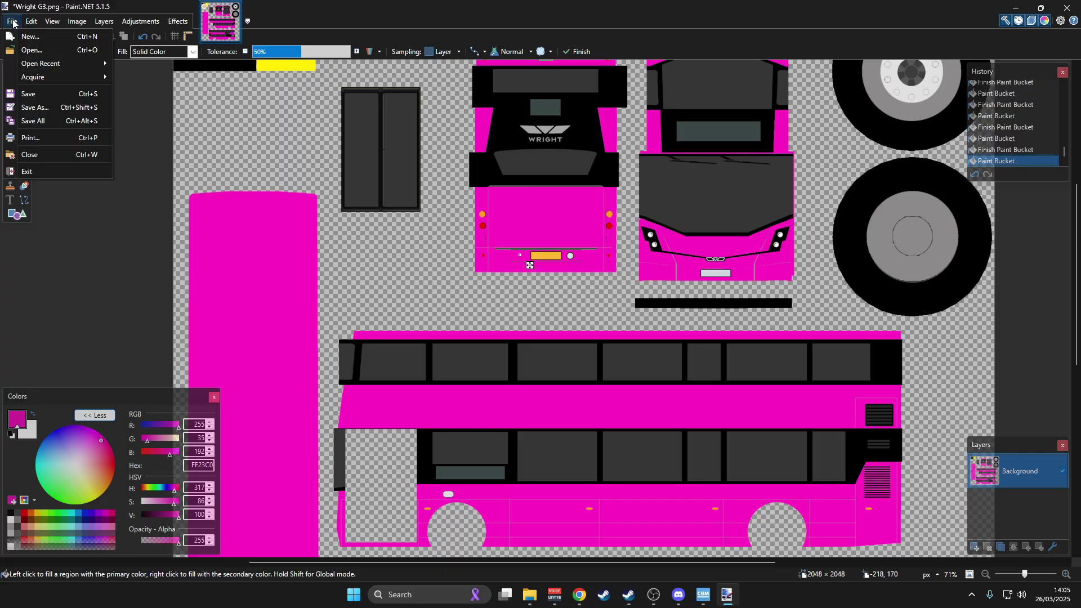
{"action": "left_click", "coordinate": [58, 107]}
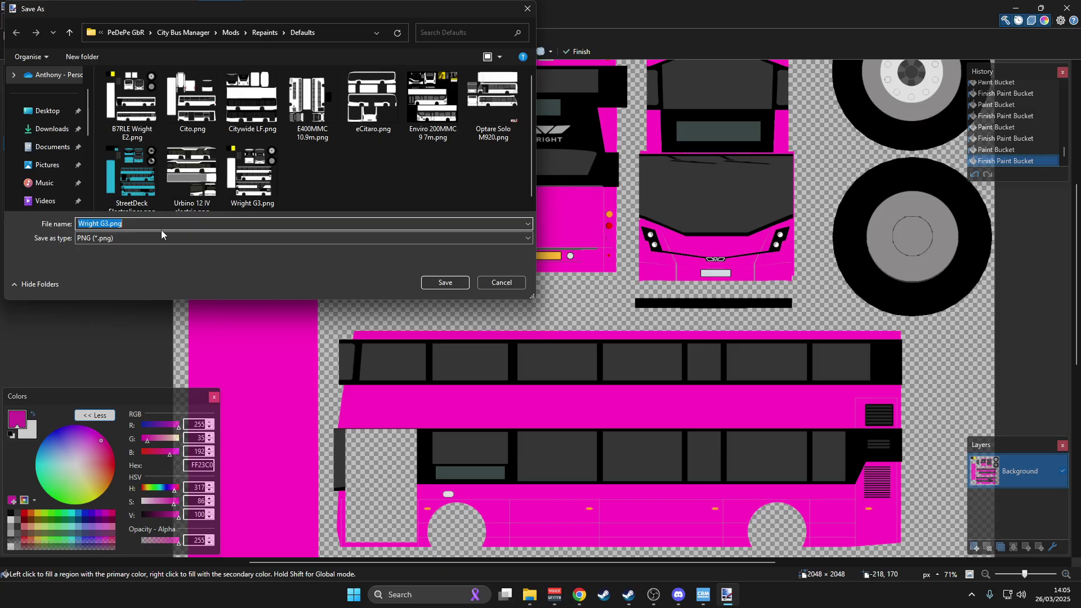
{"action": "left_click", "coordinate": [48, 111]}
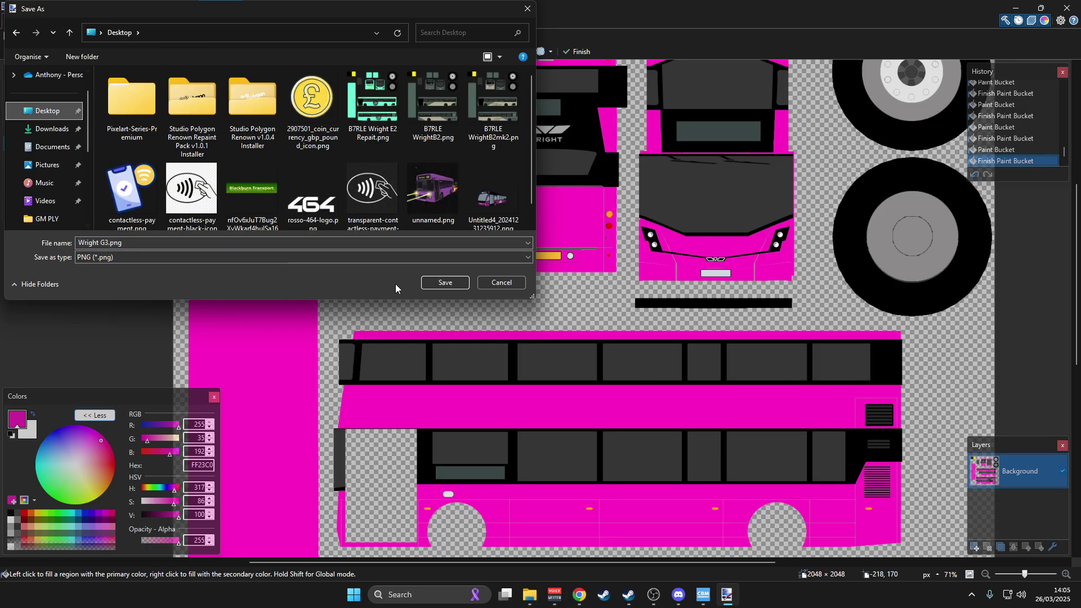
{"action": "left_click", "coordinate": [444, 282]}
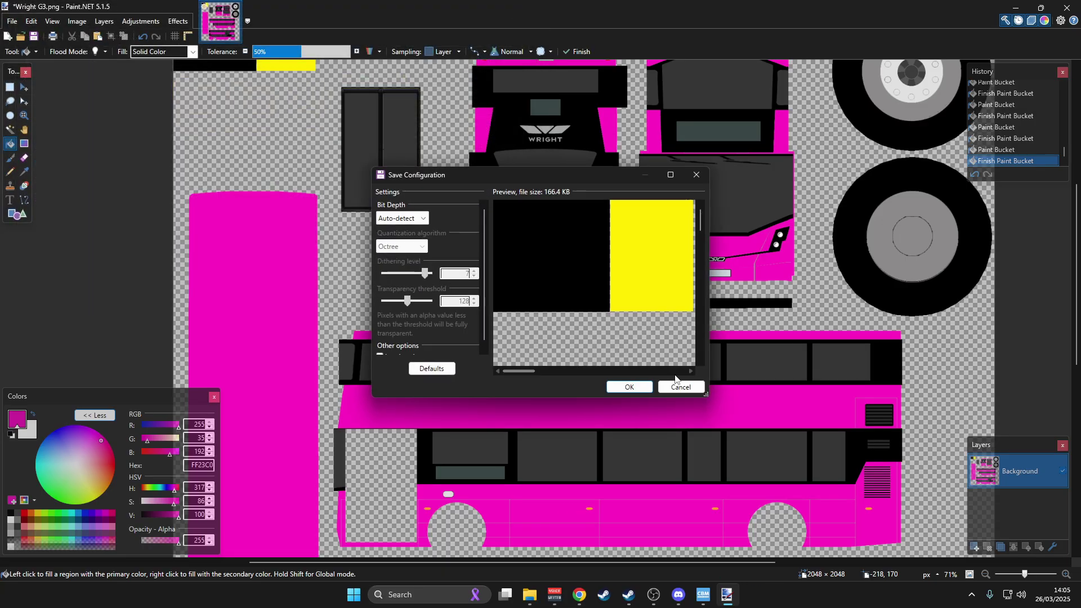
{"action": "left_click", "coordinate": [630, 388]}
Switch to City Bus Manager, import the Wright G3.png repaint from the Desktop folder and inspect it around the bus
{"action": "left_click", "coordinate": [703, 597]}
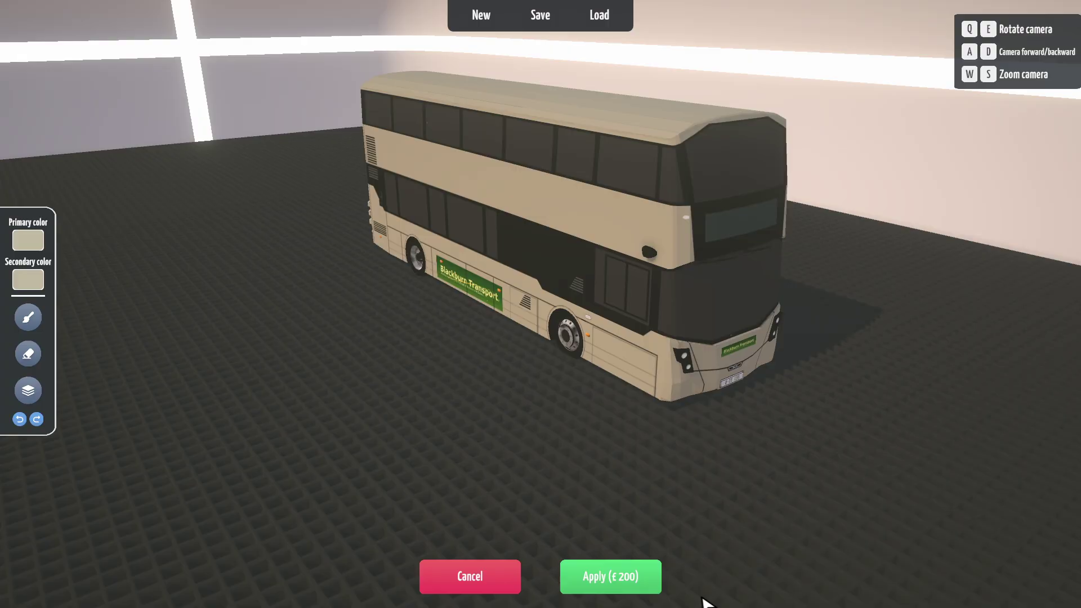
{"action": "left_click", "coordinate": [614, 11]}
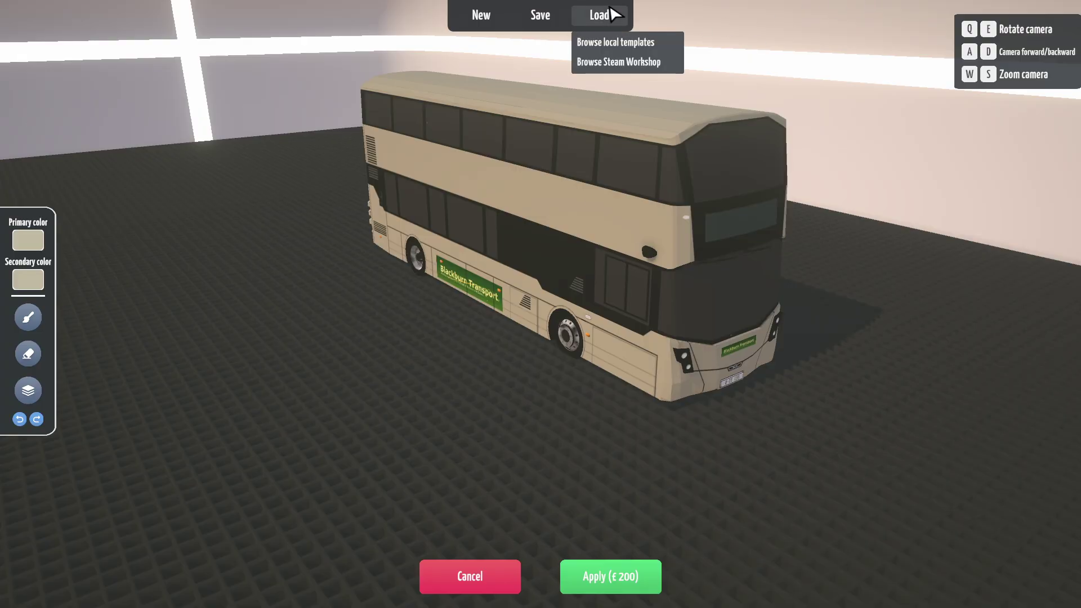
{"action": "left_click", "coordinate": [500, 20]}
{"action": "left_click", "coordinate": [501, 63]}
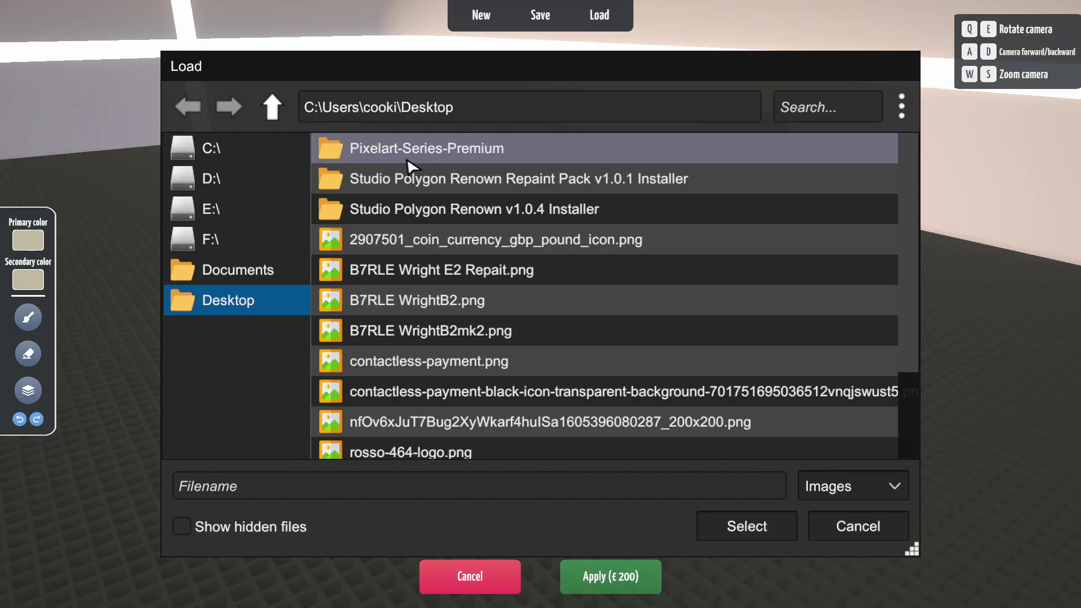
{"action": "scroll", "coordinate": [640, 341], "scroll_direction": "down", "scroll_amount": 3}
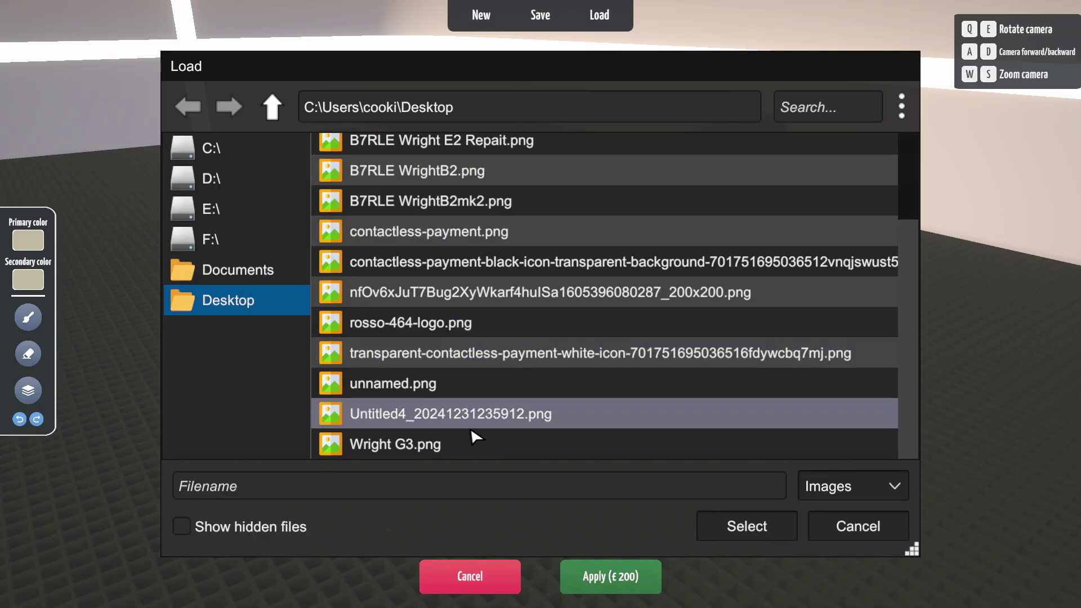
{"action": "left_click", "coordinate": [461, 442]}
{"action": "left_click", "coordinate": [746, 526]}
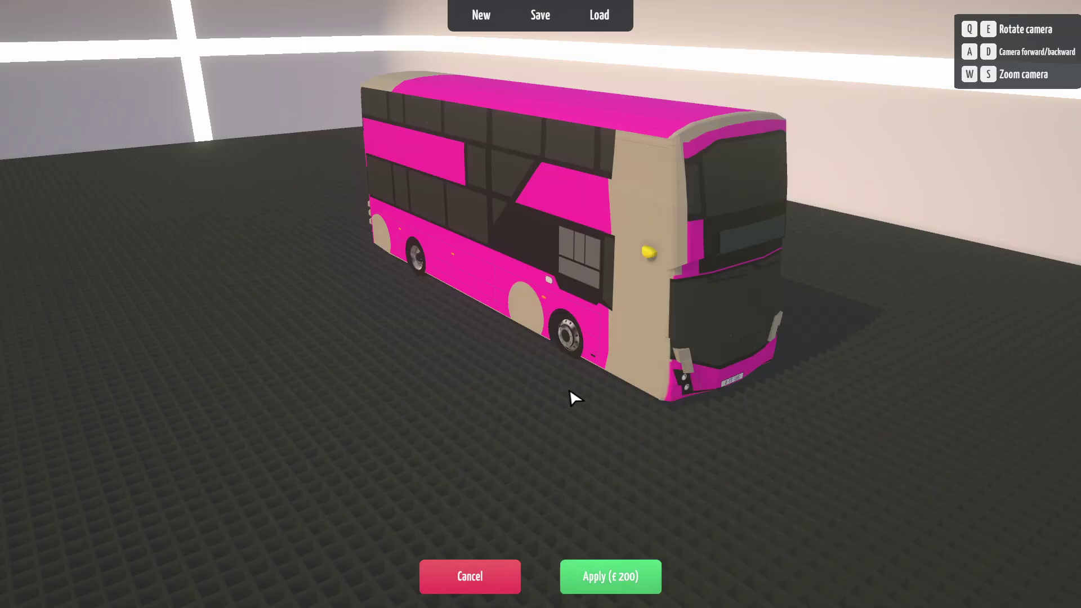
{"action": "key", "text": "e"}
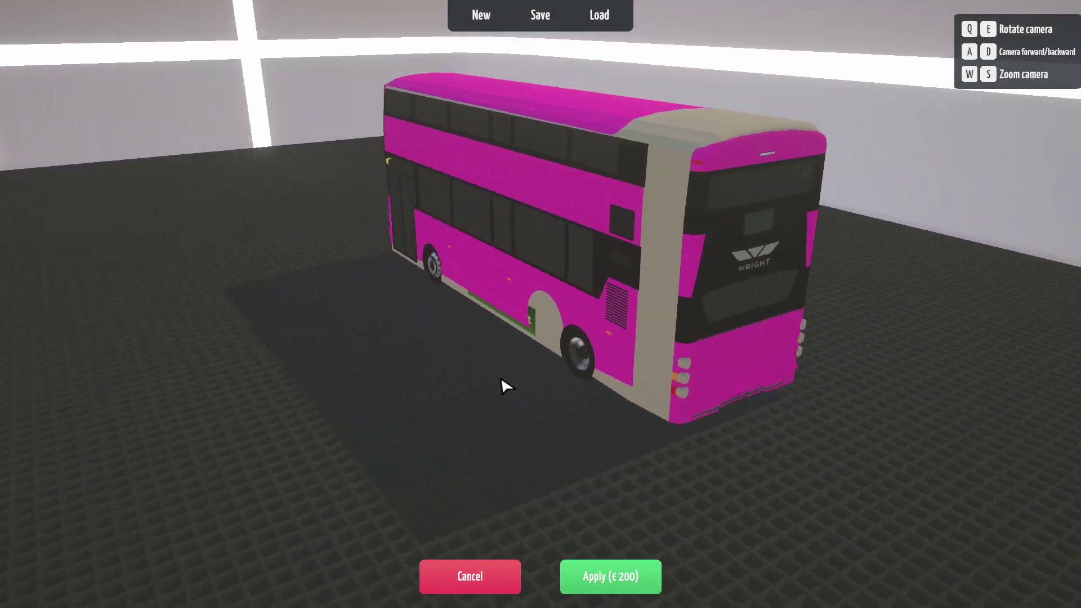
{"action": "key", "text": "e"}
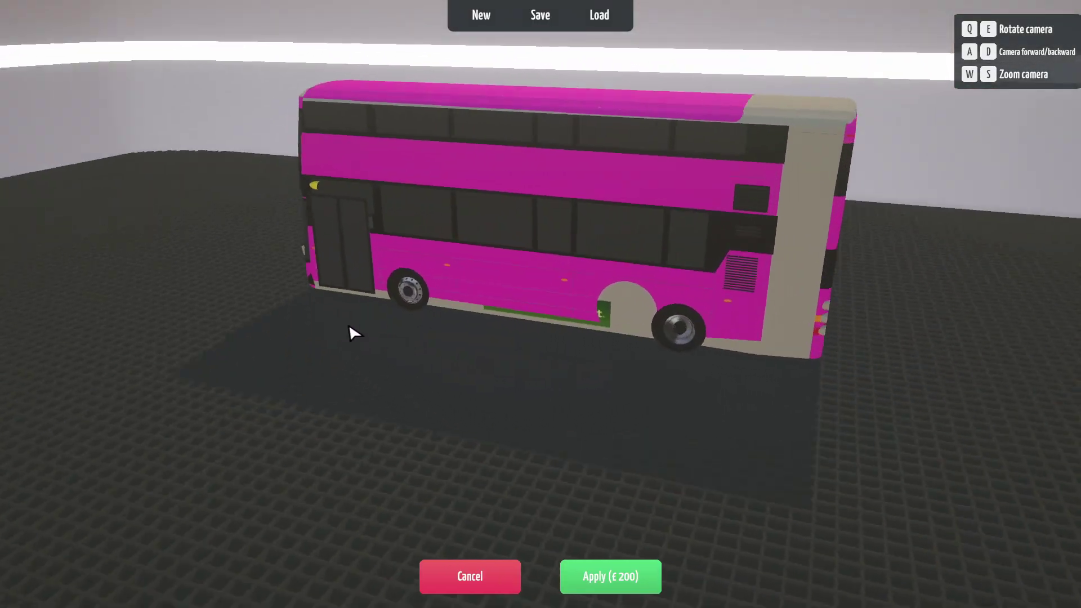
{"action": "key", "text": "e"}
Export the bus's repaint template, check the files in the Defaults folder and close the folder window
{"action": "left_click", "coordinate": [482, 14]}
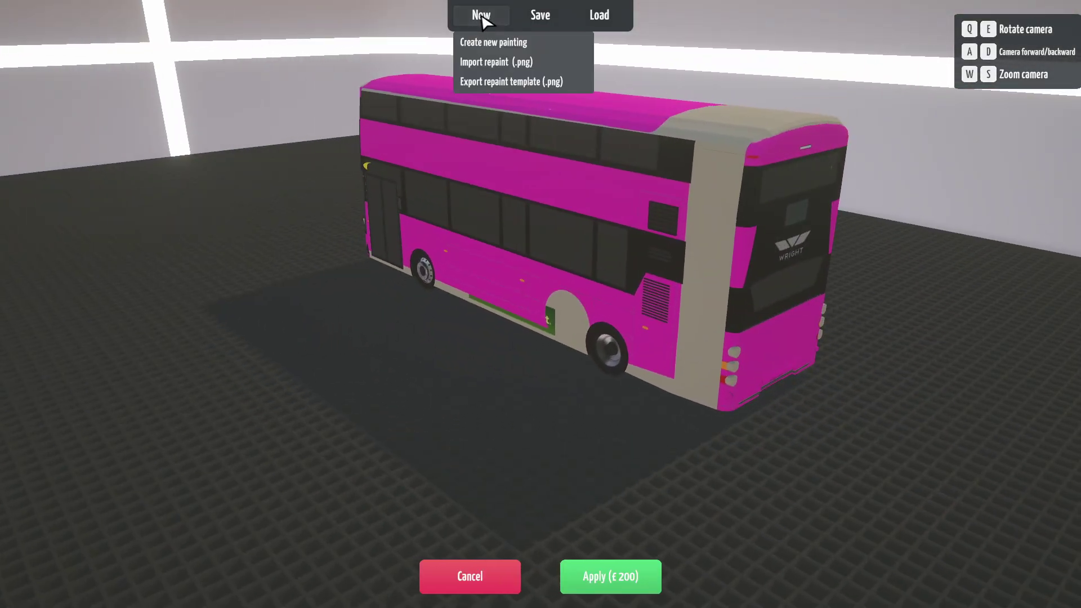
{"action": "left_click", "coordinate": [484, 88]}
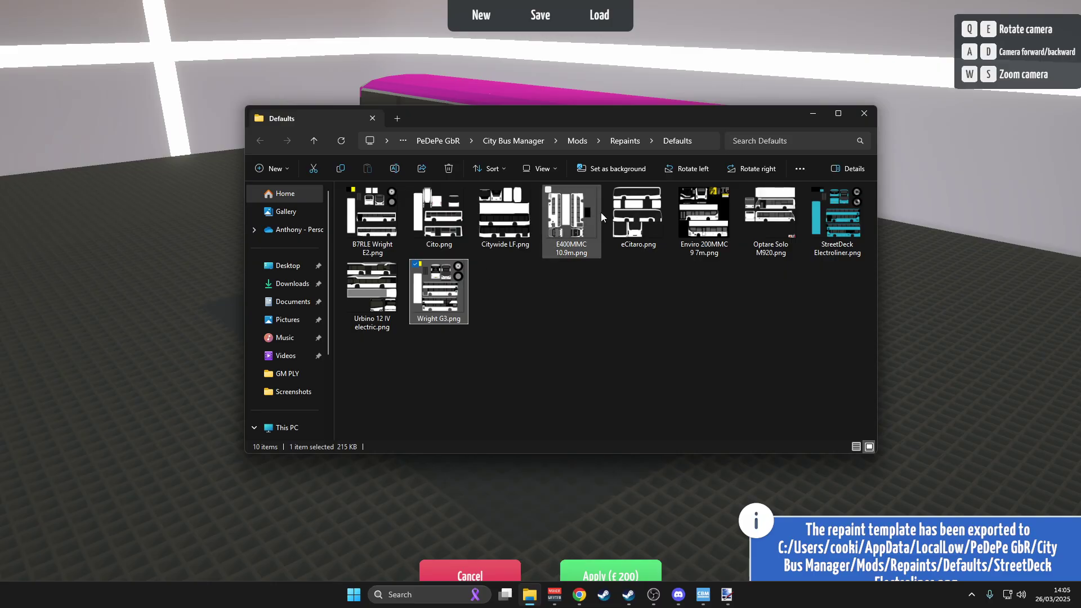
{"action": "left_click", "coordinate": [571, 217]}
{"action": "left_click", "coordinate": [865, 115]}
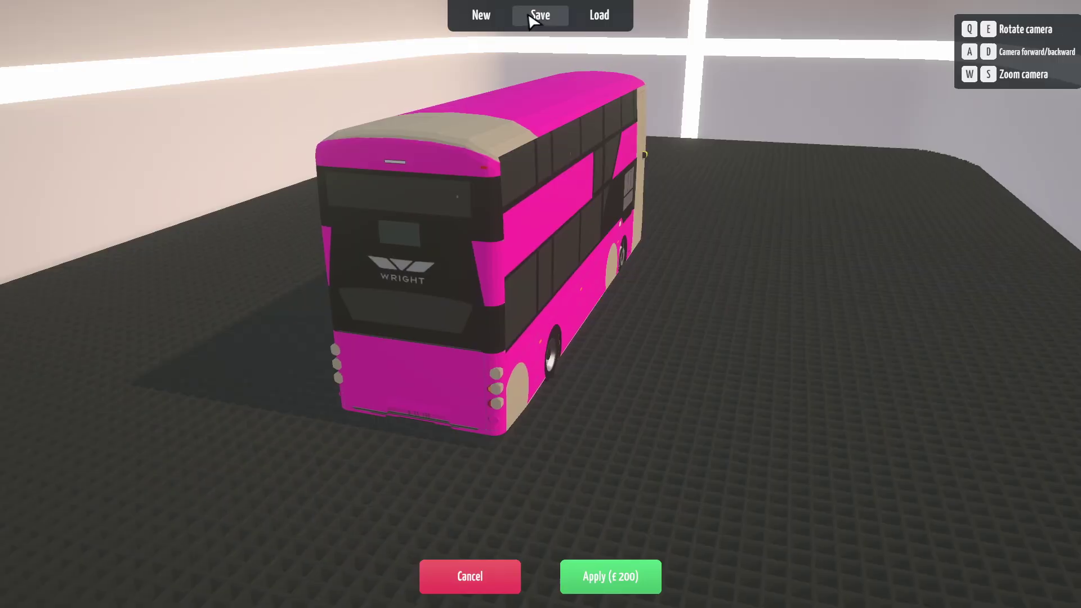
Create a new painting for the bus and export its repaint template as PNG
{"action": "left_click", "coordinate": [481, 15]}
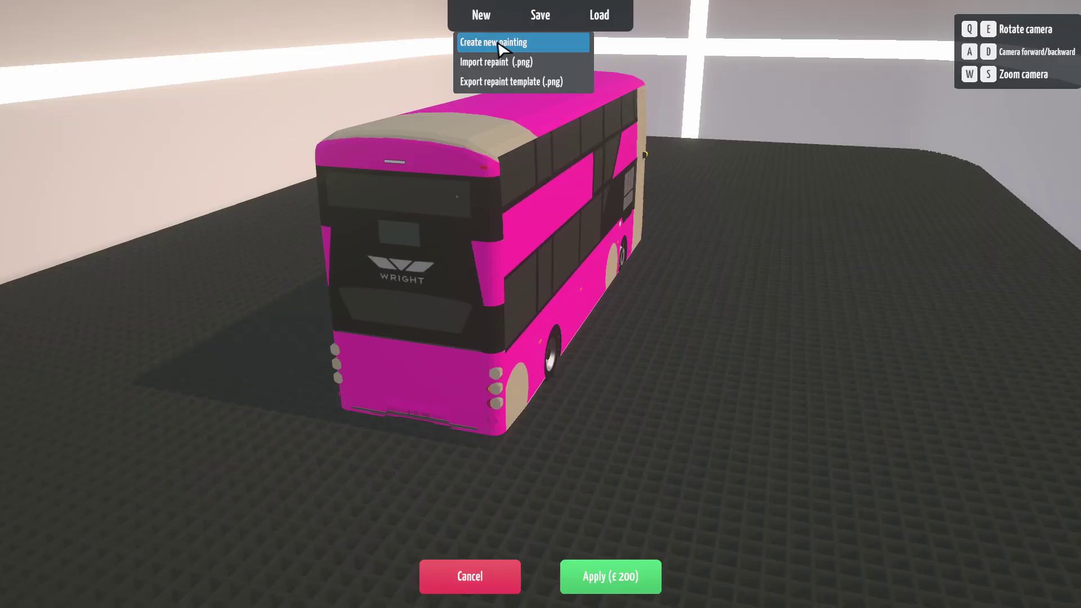
{"action": "left_click", "coordinate": [501, 40]}
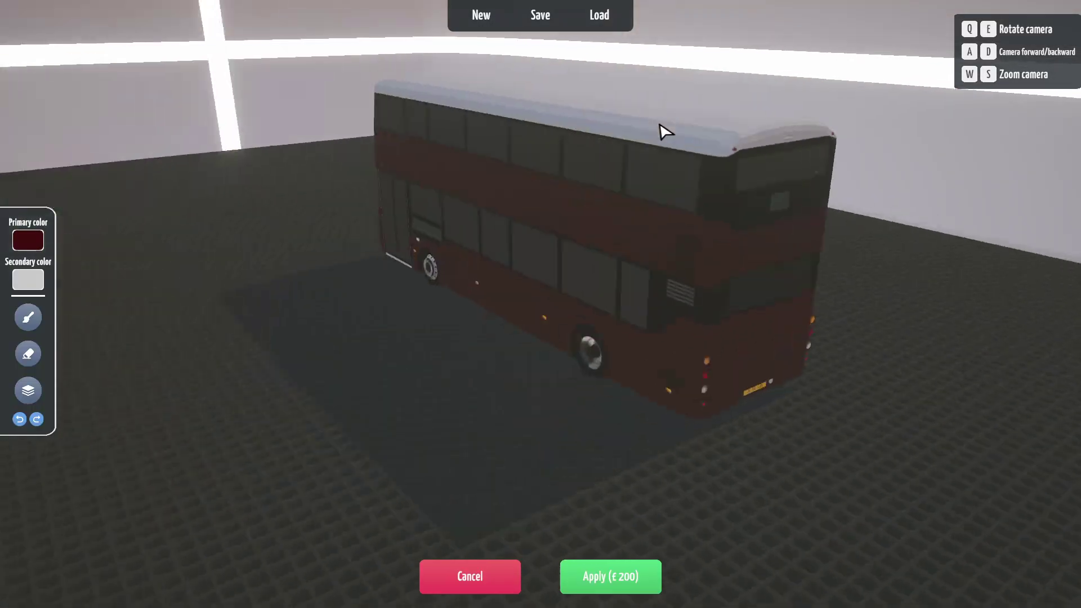
{"action": "left_click", "coordinate": [483, 17]}
{"action": "left_click", "coordinate": [510, 83]}
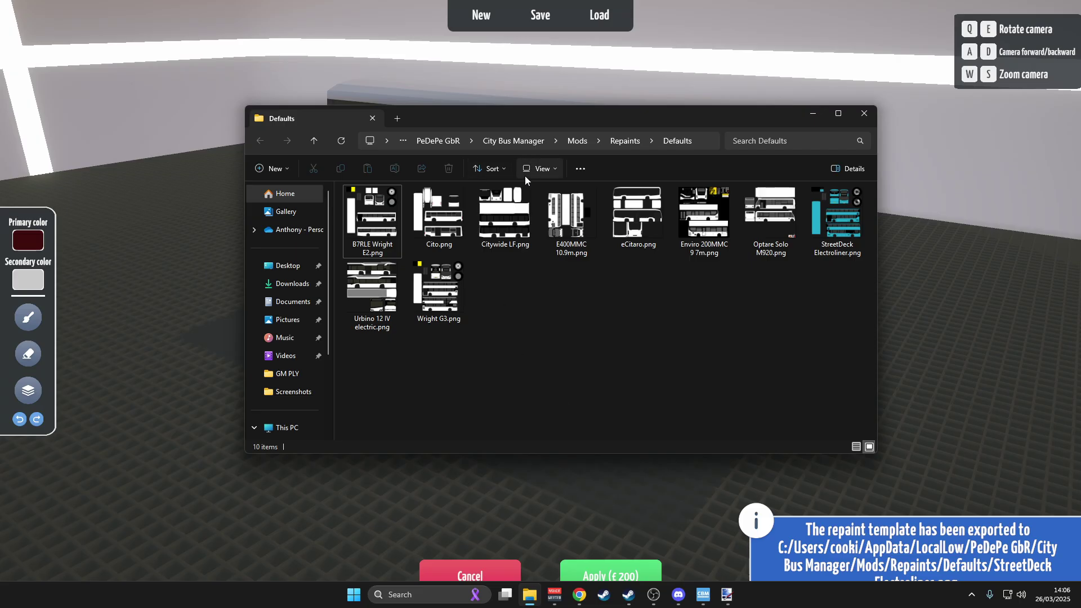
Show the Defaults folder as a details list ordered by date and open StreetDeck Electroliner.png in Paint.NET
{"action": "left_click", "coordinate": [555, 167]}
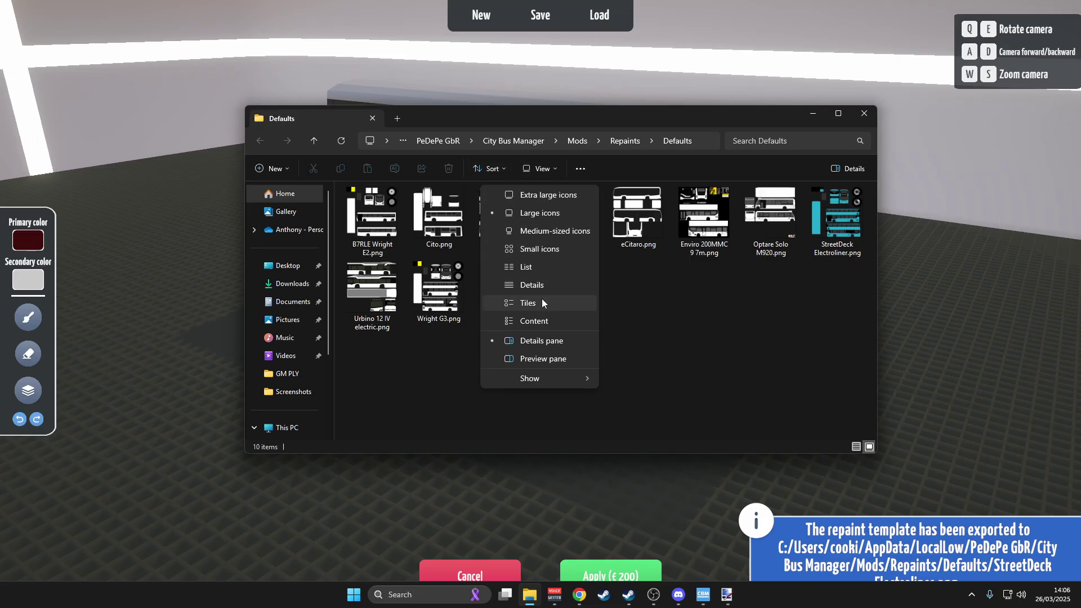
{"action": "left_click", "coordinate": [542, 284]}
{"action": "left_click", "coordinate": [468, 188]}
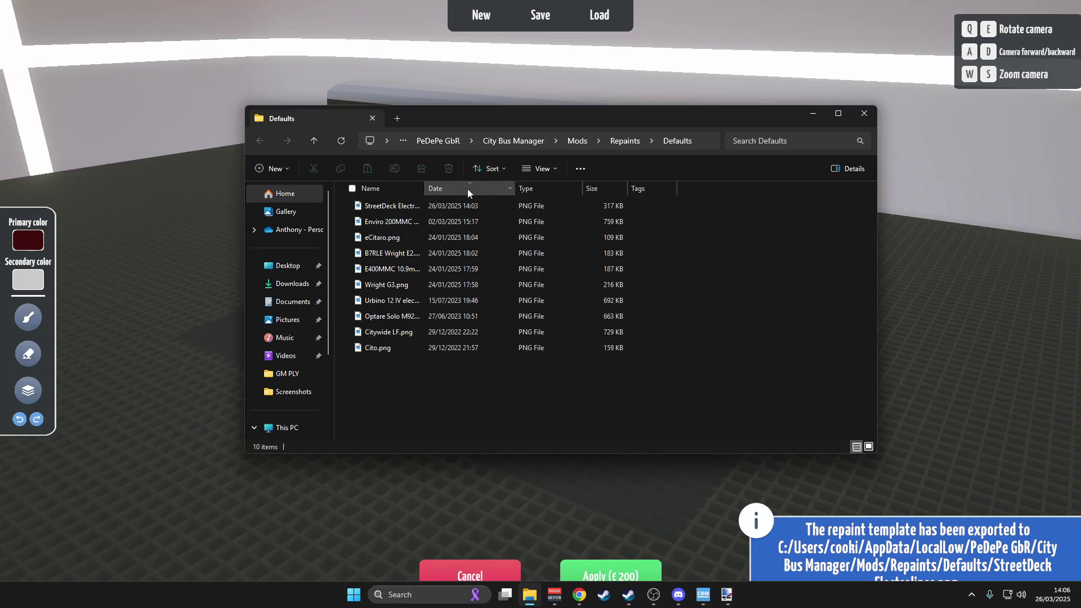
{"action": "left_click", "coordinate": [374, 209]}
{"action": "right_click", "coordinate": [374, 209]}
{"action": "mouse_move", "coordinate": [428, 266]}
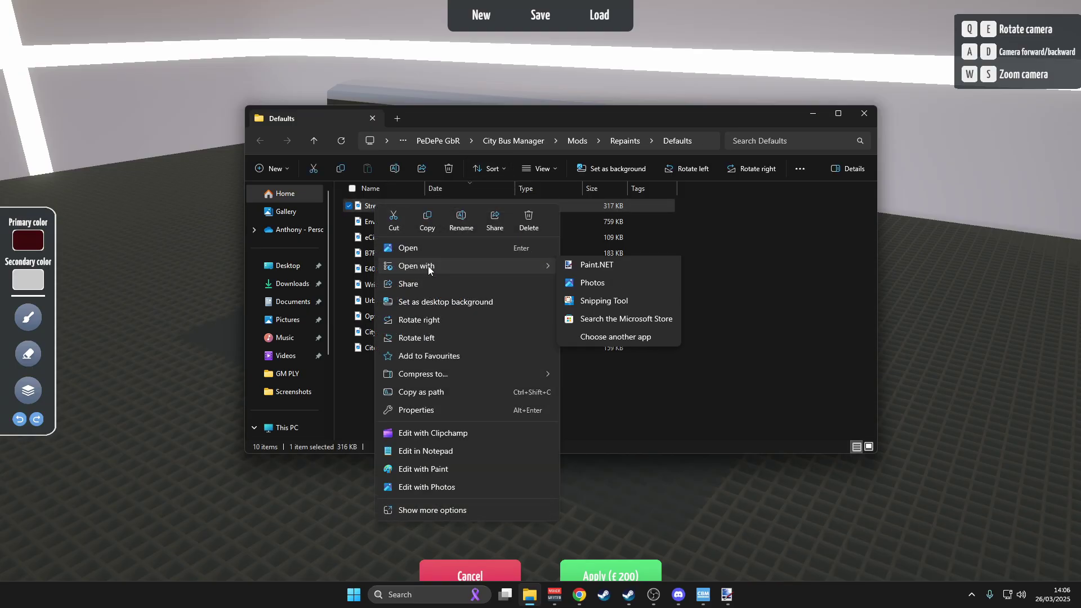
{"action": "left_click", "coordinate": [597, 304]}
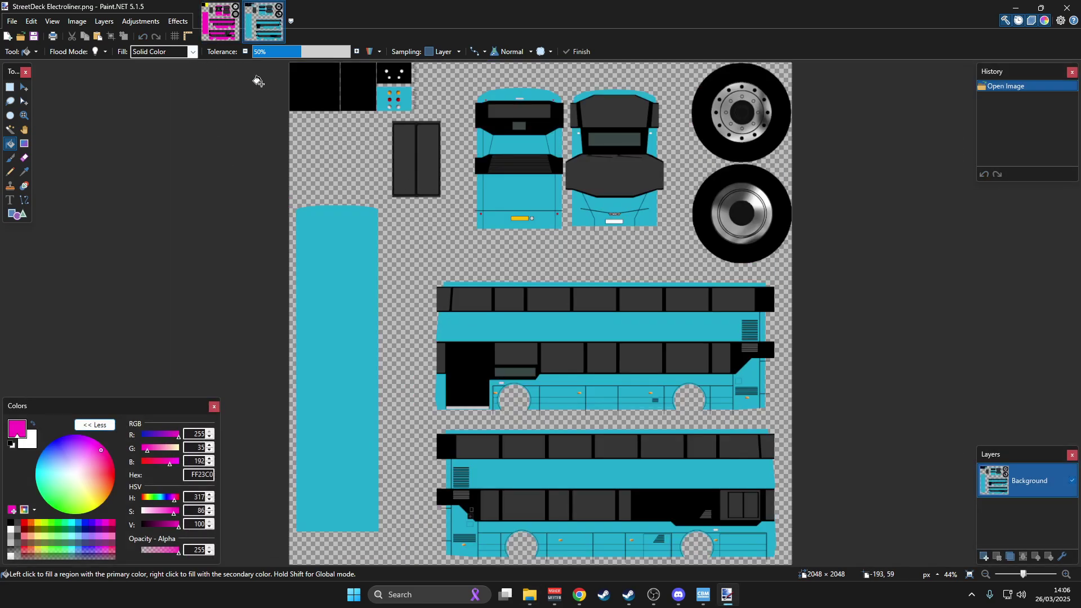
Fill the roof, the door-side view's between-deck band and top strip, and the large lower rear panel with pink
{"action": "left_click", "coordinate": [294, 340]}
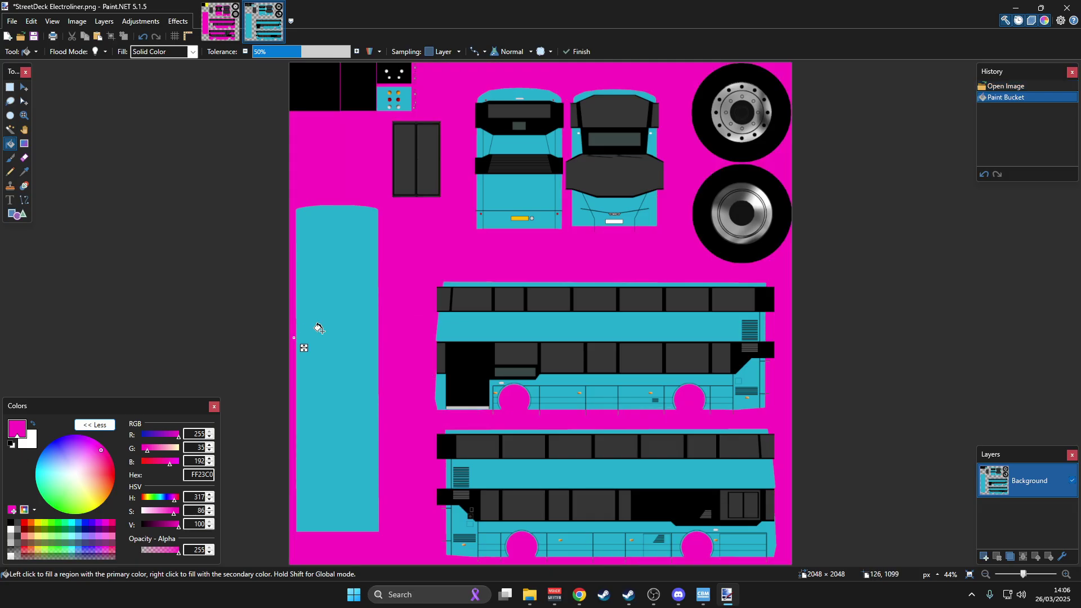
{"action": "key", "text": "ctrl+z"}
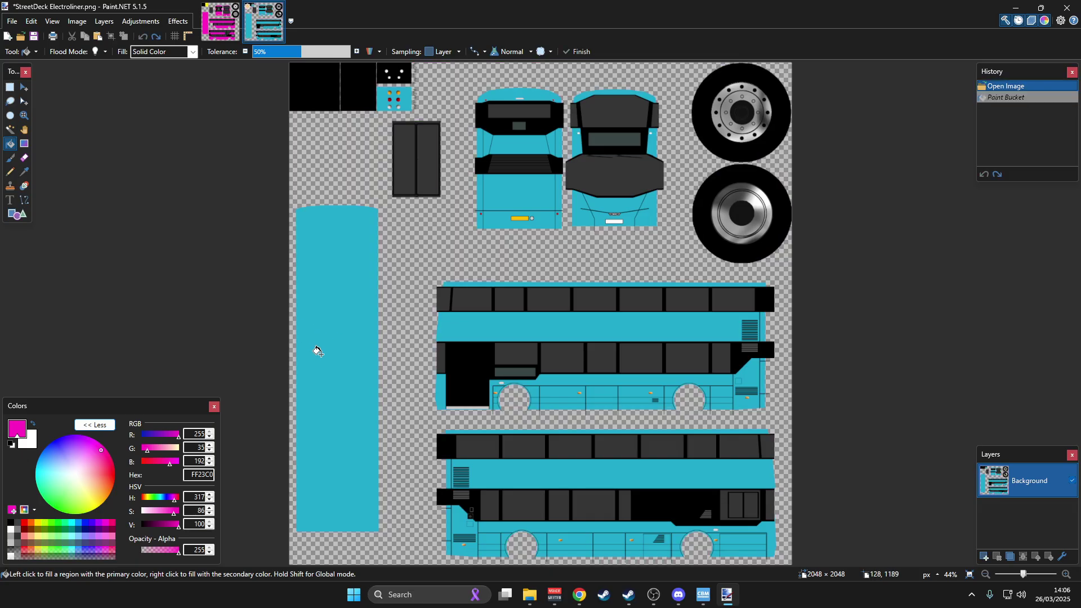
{"action": "left_click", "coordinate": [317, 352]}
{"action": "left_click", "coordinate": [478, 335]}
{"action": "left_click", "coordinate": [473, 283]}
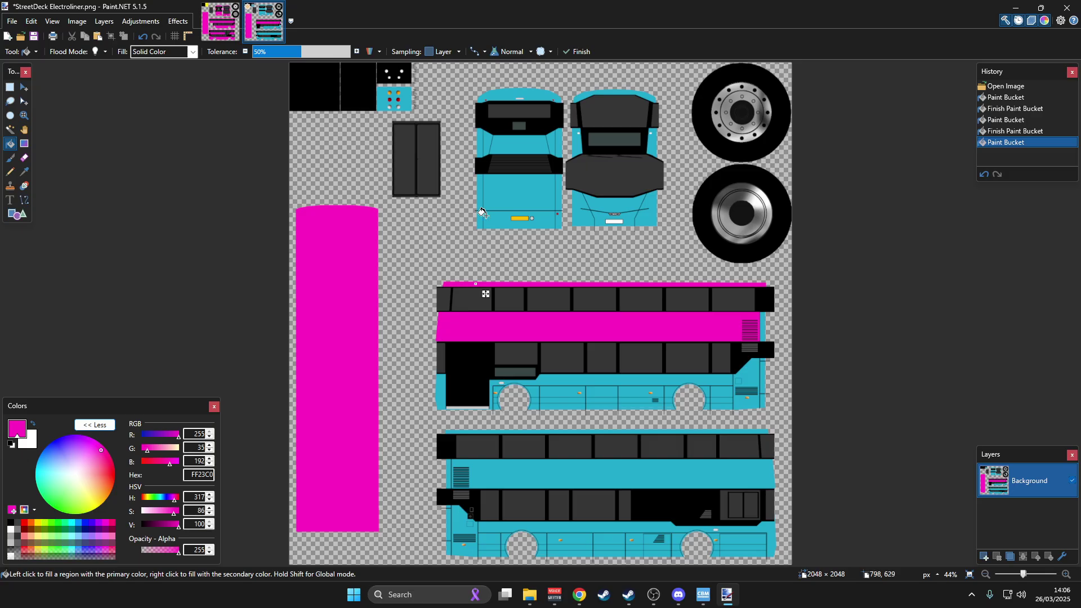
{"action": "left_click", "coordinate": [500, 211]}
Save the repaint as StreetDeck Electroliner.png in the Desktop folder with the default PNG settings
{"action": "left_click", "coordinate": [11, 21]}
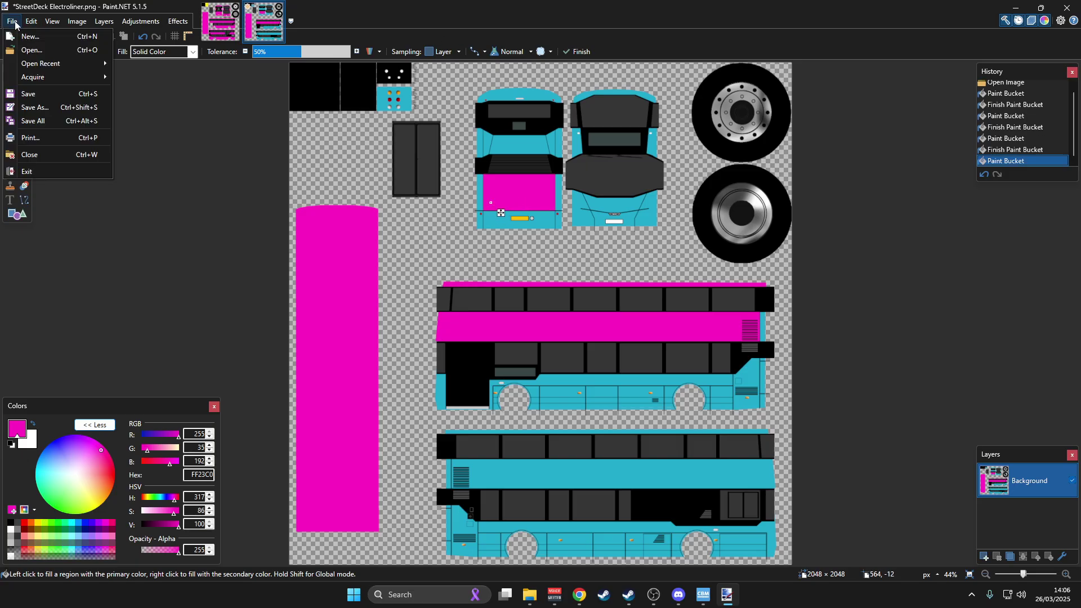
{"action": "left_click", "coordinate": [28, 107]}
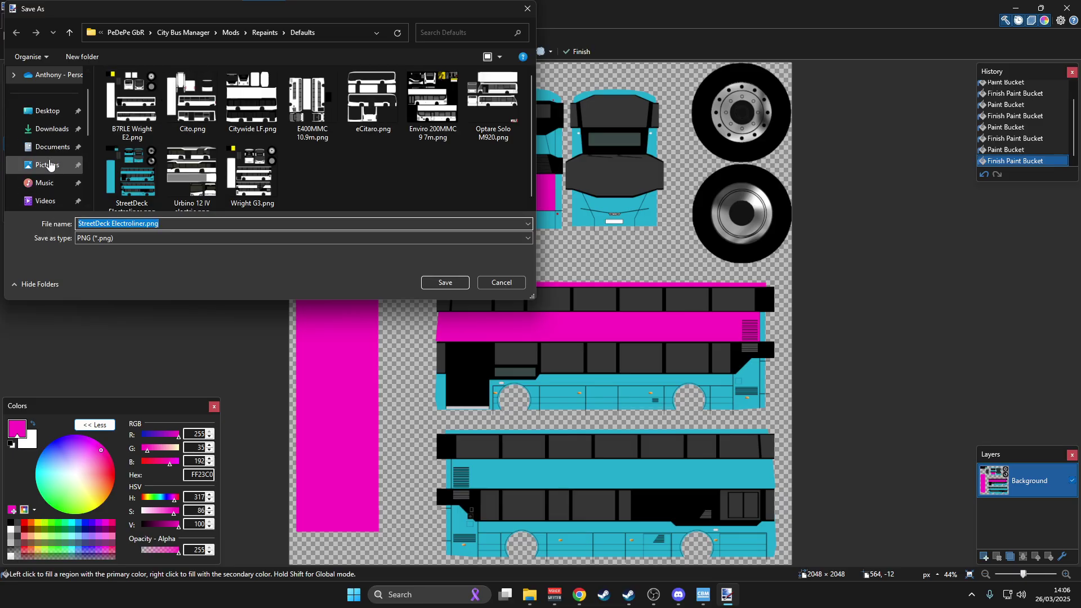
{"action": "scroll", "coordinate": [44, 102], "scroll_direction": "up", "scroll_amount": 1}
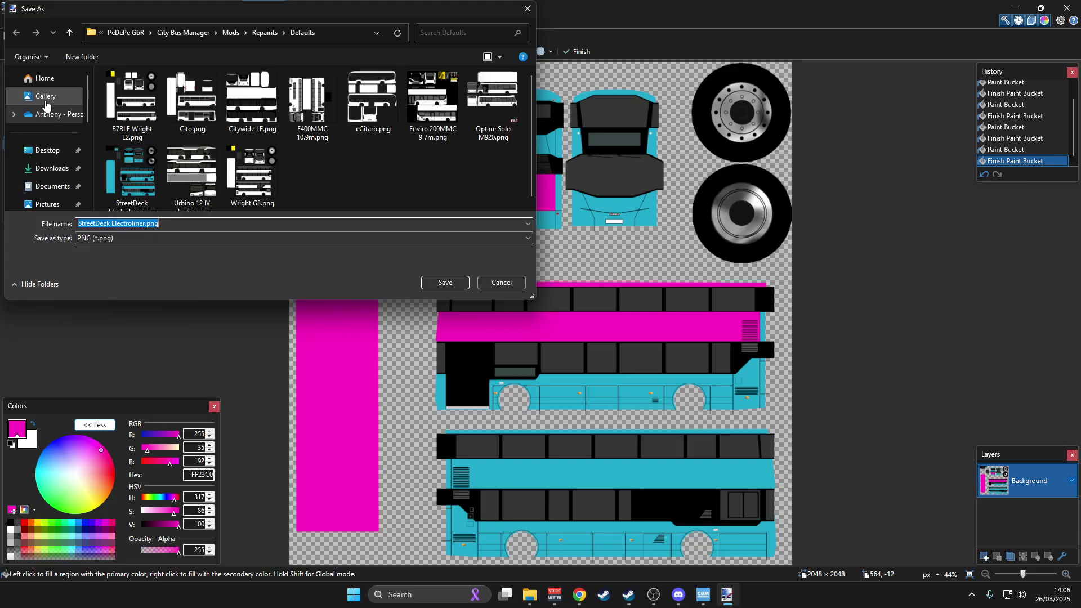
{"action": "left_click", "coordinate": [48, 150]}
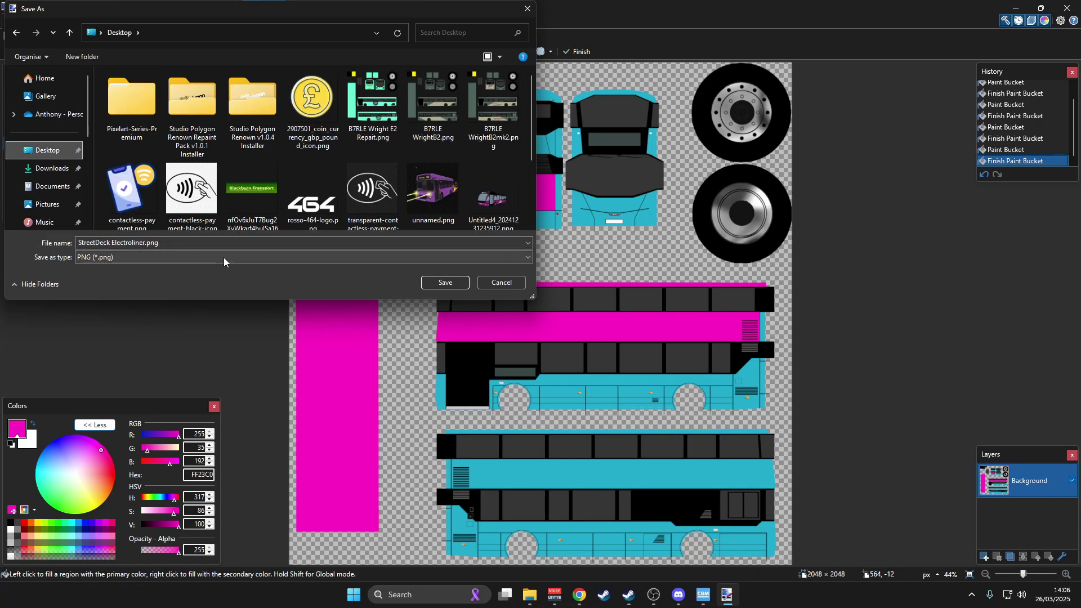
{"action": "left_click", "coordinate": [446, 283]}
{"action": "left_click", "coordinate": [643, 390]}
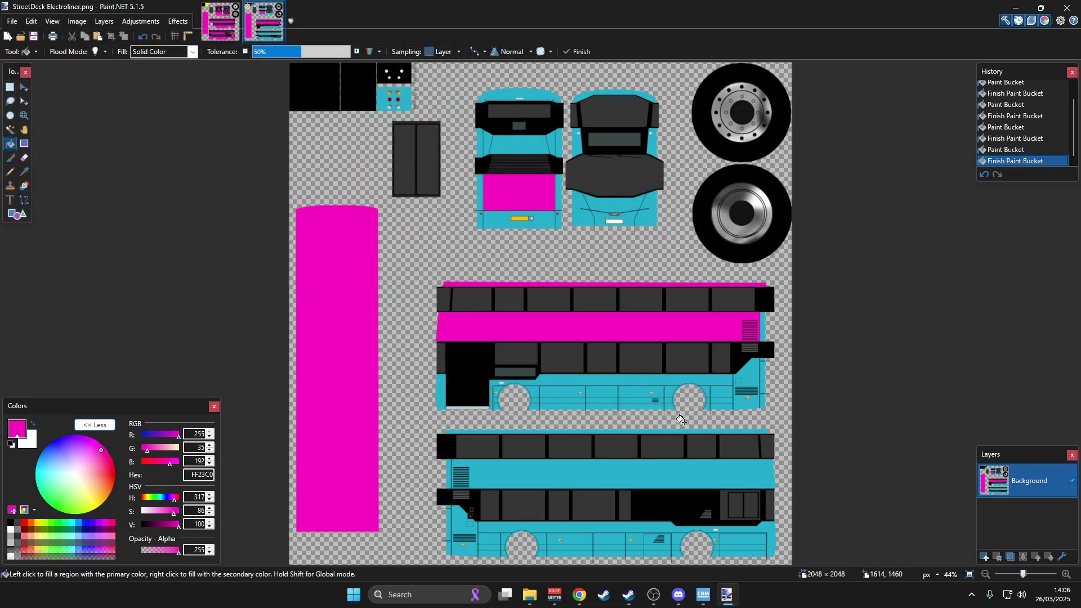
Switch to City Bus Manager, import the StreetDeck Electroliner.png repaint from the Desktop folder and inspect the bus's door side and front
{"action": "left_click", "coordinate": [702, 594]}
{"action": "left_click", "coordinate": [473, 18]}
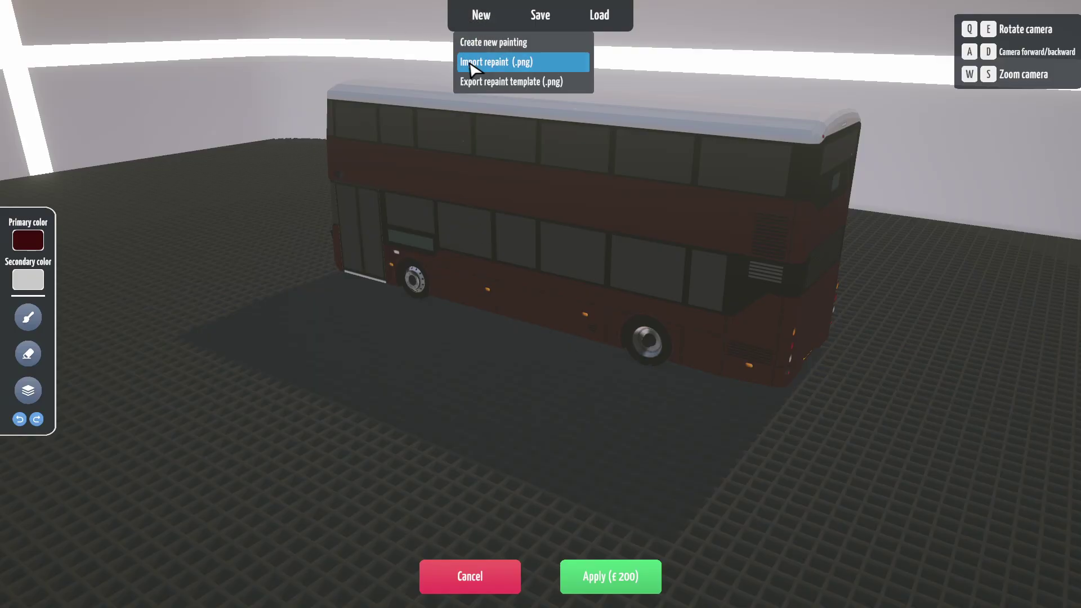
{"action": "left_click", "coordinate": [465, 62]}
{"action": "scroll", "coordinate": [409, 253], "scroll_direction": "down", "scroll_amount": 3}
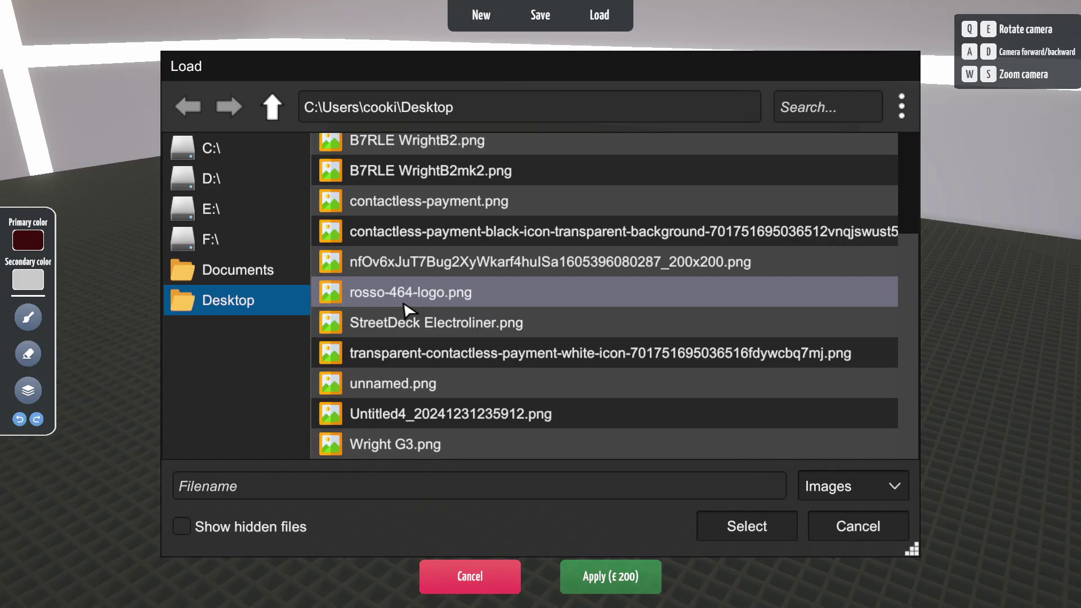
{"action": "double_click", "coordinate": [450, 323]}
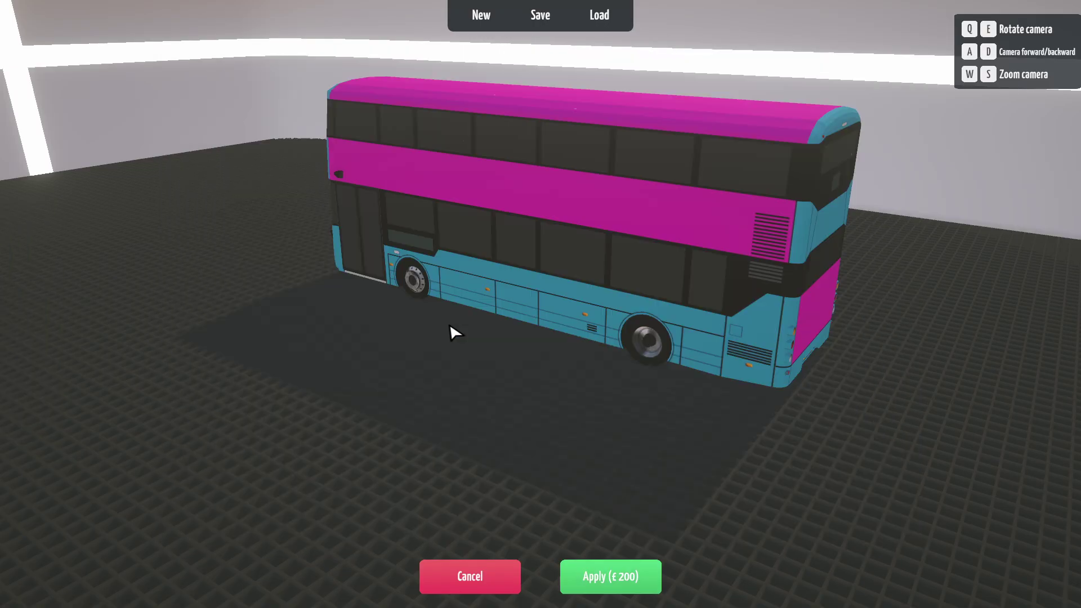
{"action": "left_click_drag", "start_coordinate": [623, 311], "coordinate": [486, 307]}
{"action": "left_click_drag", "start_coordinate": [577, 302], "coordinate": [387, 333]}
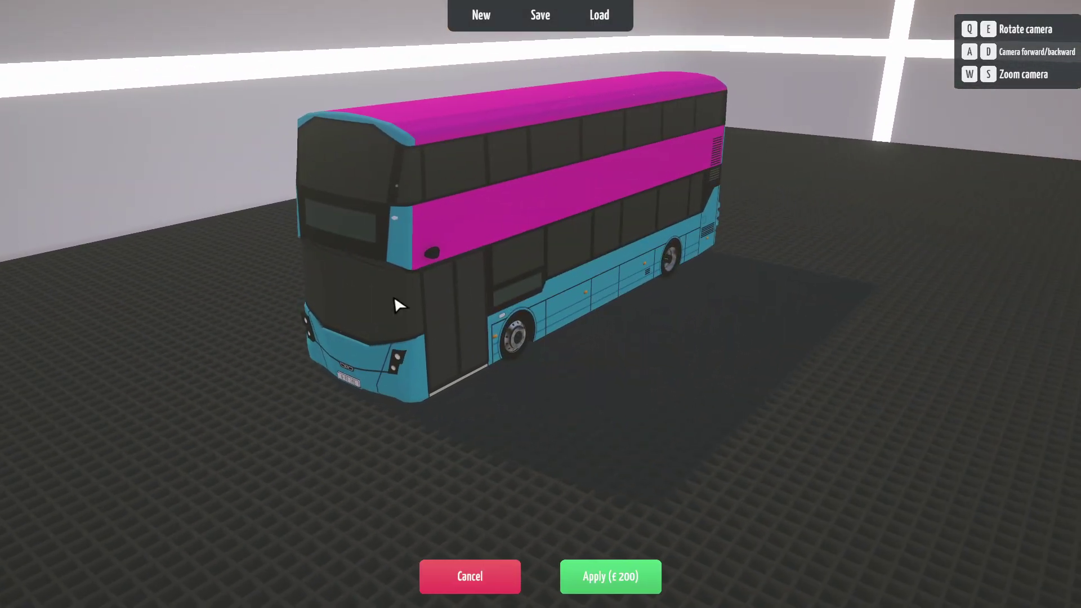
Browse the Steam Workshop's modded bus repaints for City Bus Manager, then close the Workshop browser
{"action": "left_click", "coordinate": [597, 13]}
{"action": "left_click", "coordinate": [601, 65]}
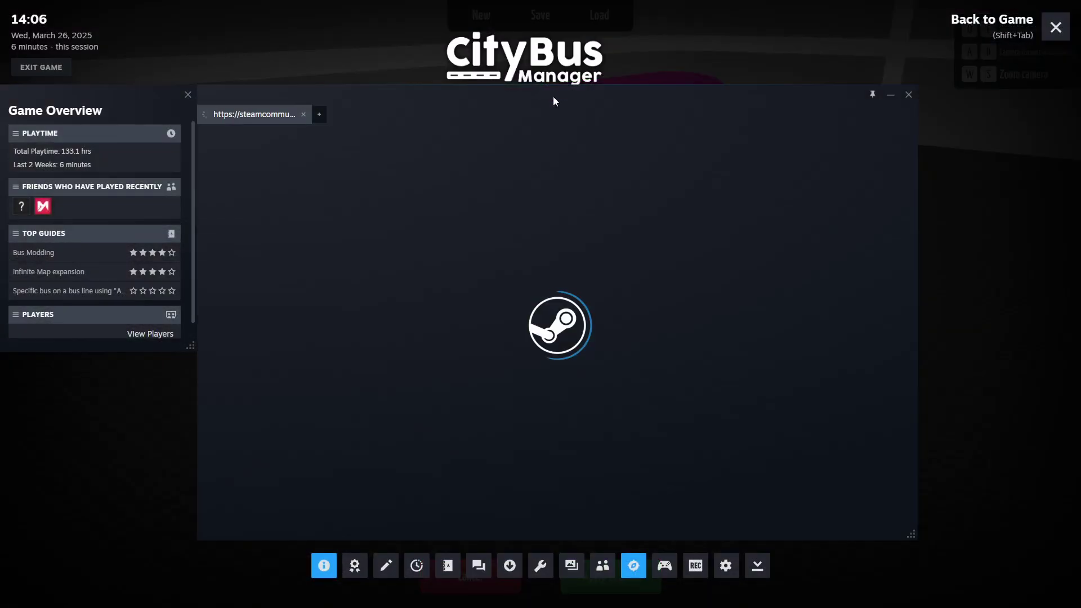
{"action": "scroll", "coordinate": [219, 312], "scroll_direction": "down", "scroll_amount": 2}
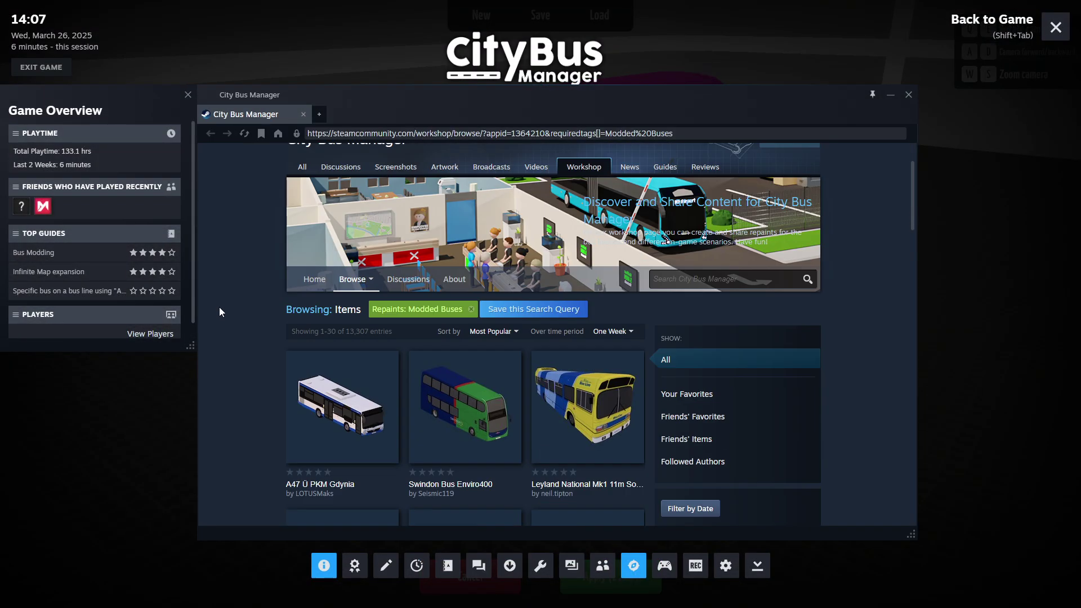
{"action": "scroll", "coordinate": [220, 312], "scroll_direction": "down", "scroll_amount": 5}
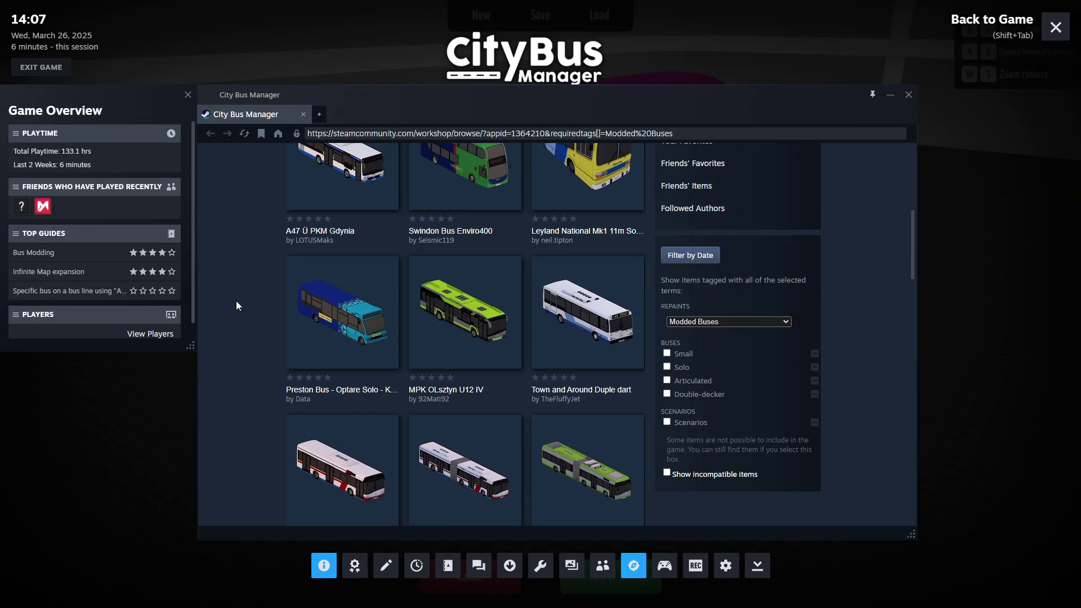
{"action": "scroll", "coordinate": [508, 299], "scroll_direction": "down", "scroll_amount": 3}
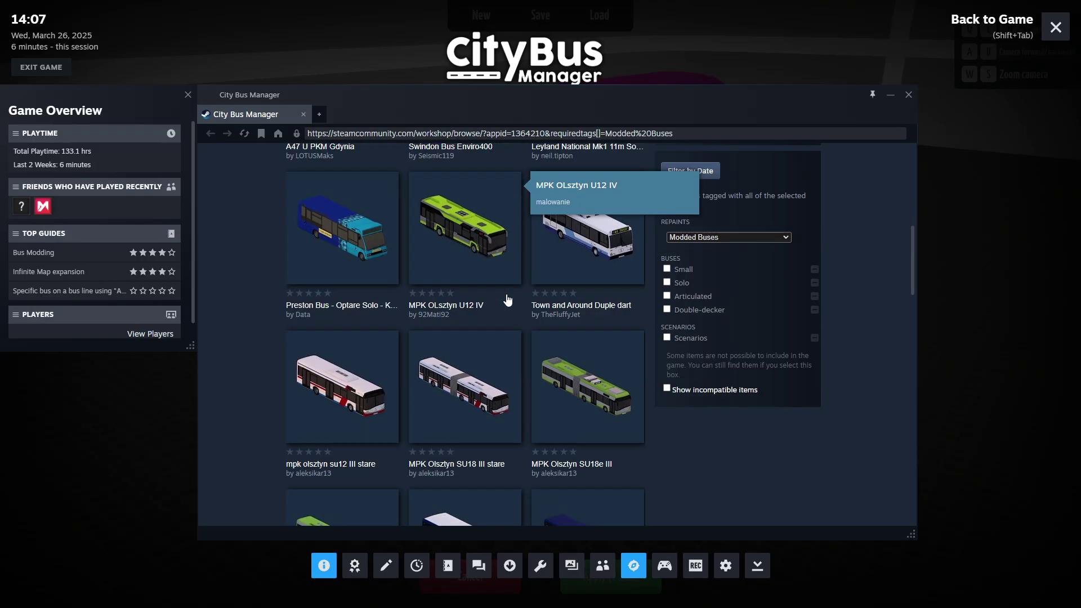
{"action": "scroll", "coordinate": [512, 296], "scroll_direction": "down", "scroll_amount": 6}
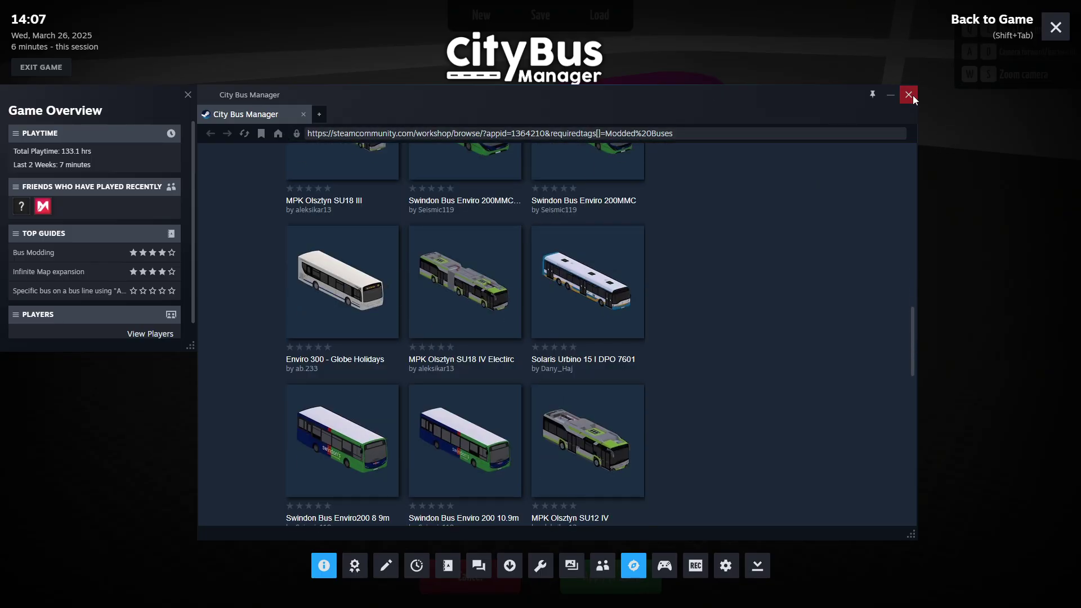
{"action": "left_click", "coordinate": [909, 95]}
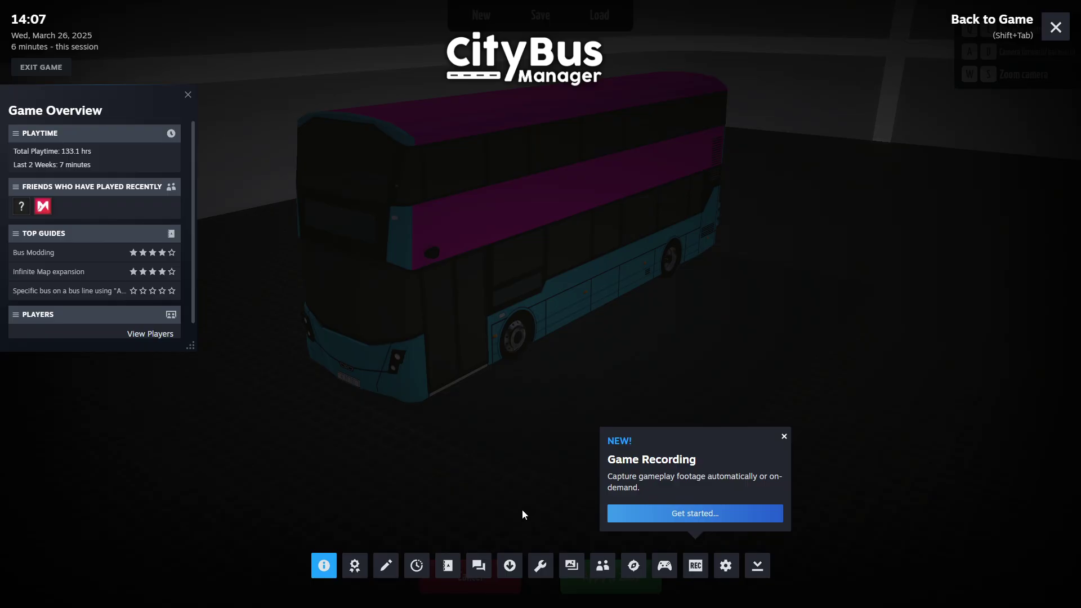
Switch to Steam, maximize the City Bus Manager Workshop window and browse its most recent items
{"action": "key", "text": "alt+Tab"}
{"action": "left_click", "coordinate": [824, 230]}
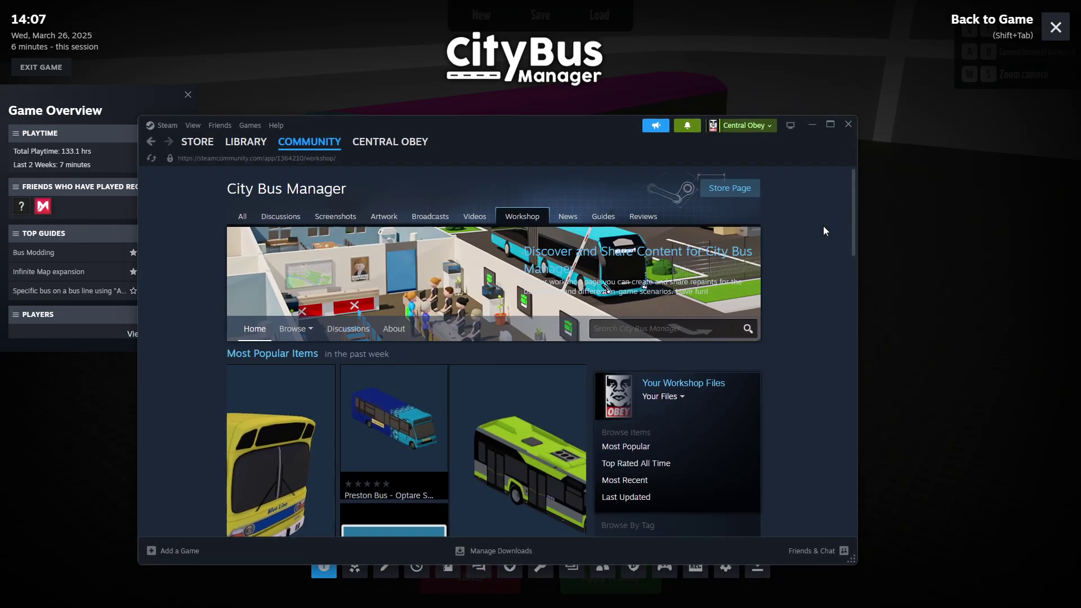
{"action": "left_click", "coordinate": [830, 121]}
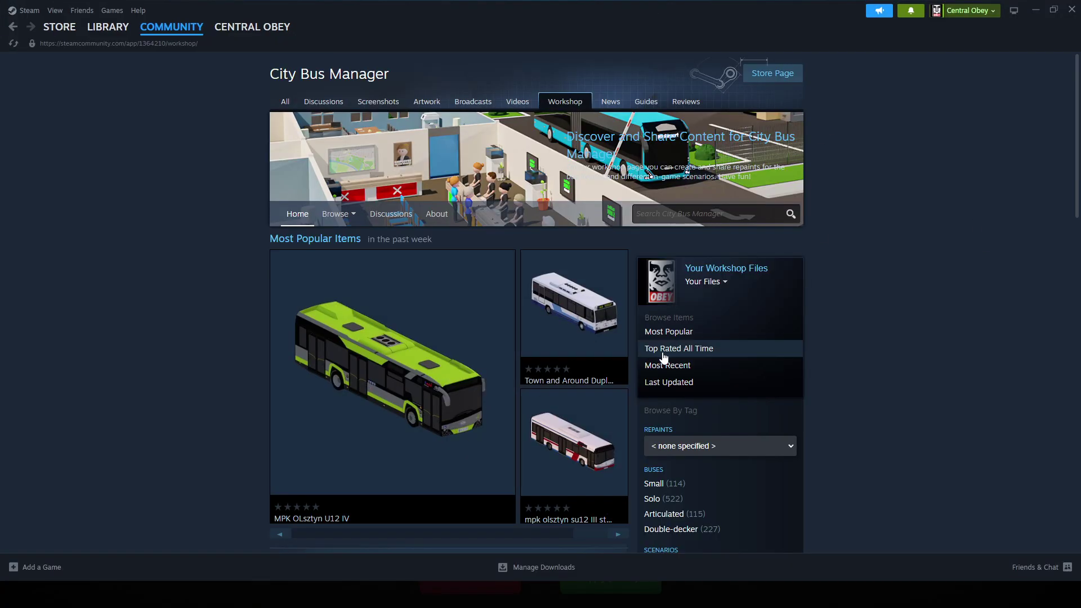
{"action": "scroll", "coordinate": [676, 355], "scroll_direction": "down", "scroll_amount": 3}
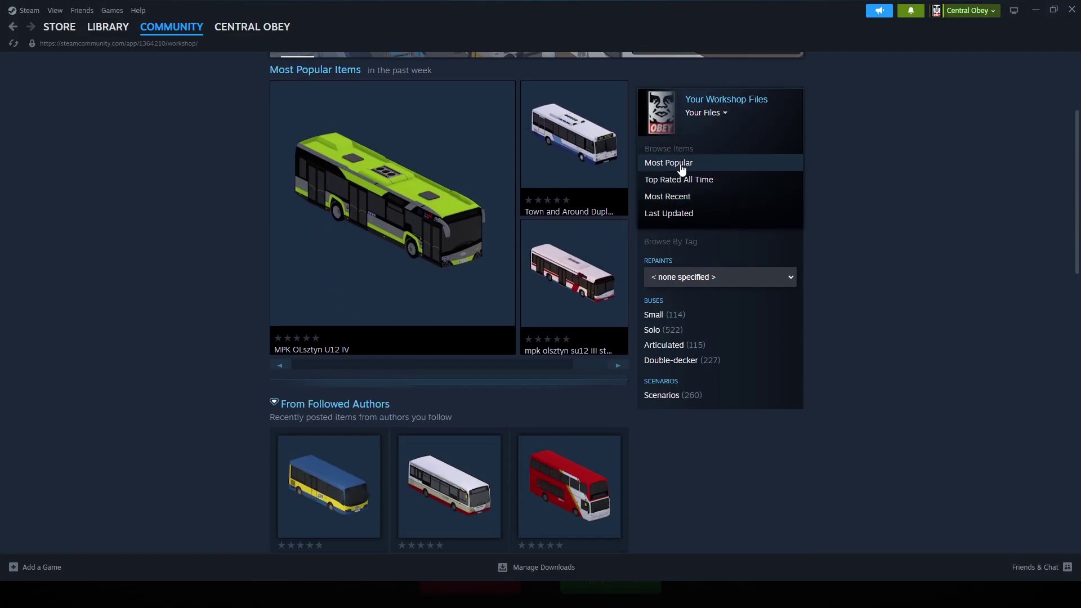
{"action": "left_click", "coordinate": [660, 196]}
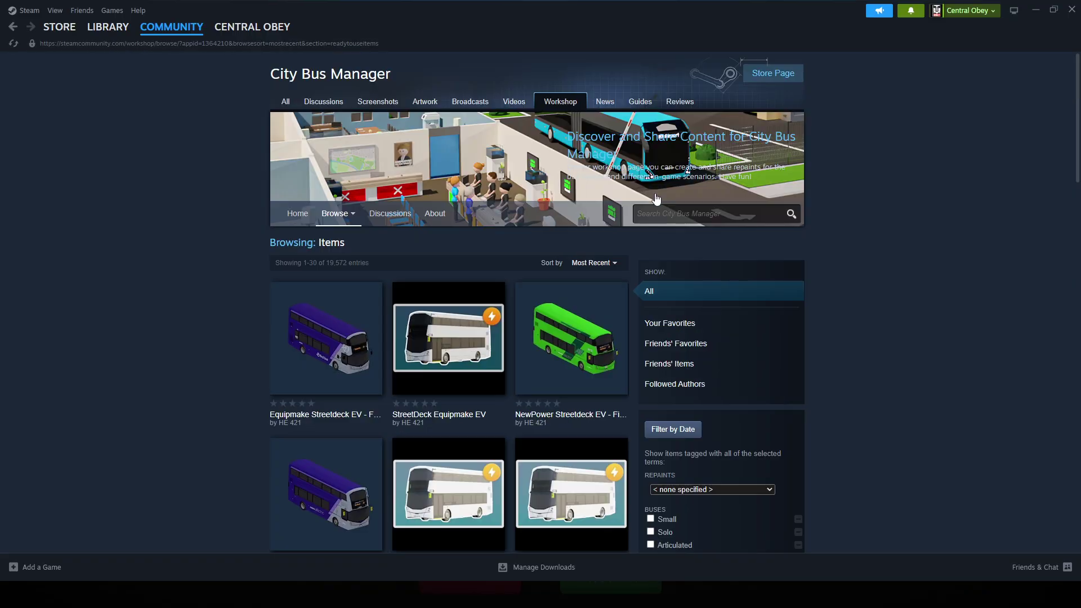
{"action": "scroll", "coordinate": [345, 366], "scroll_direction": "down", "scroll_amount": 3}
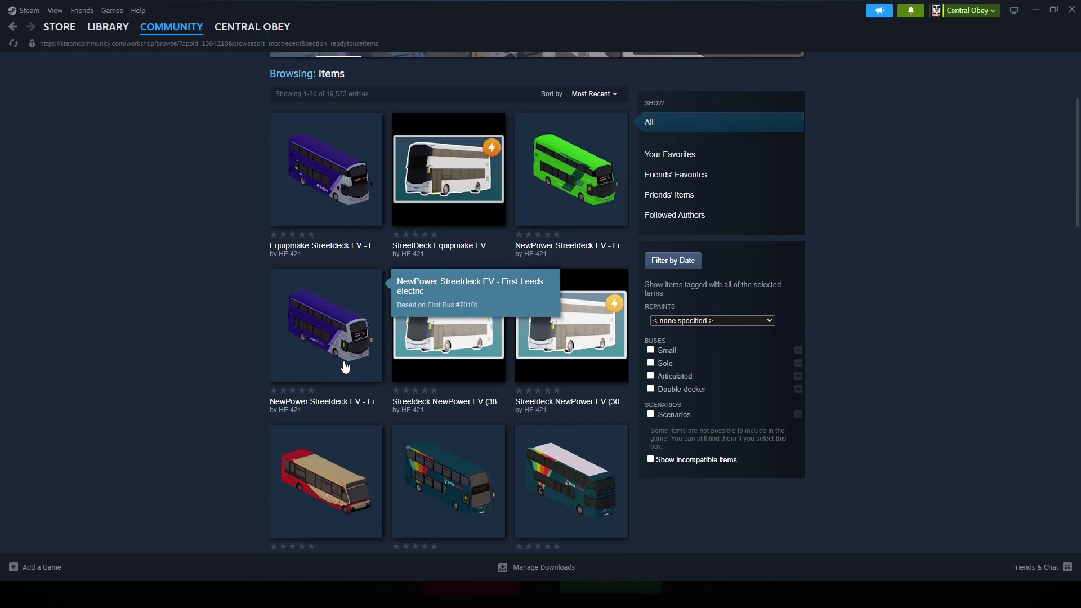
{"action": "scroll", "coordinate": [345, 366], "scroll_direction": "down", "scroll_amount": 4}
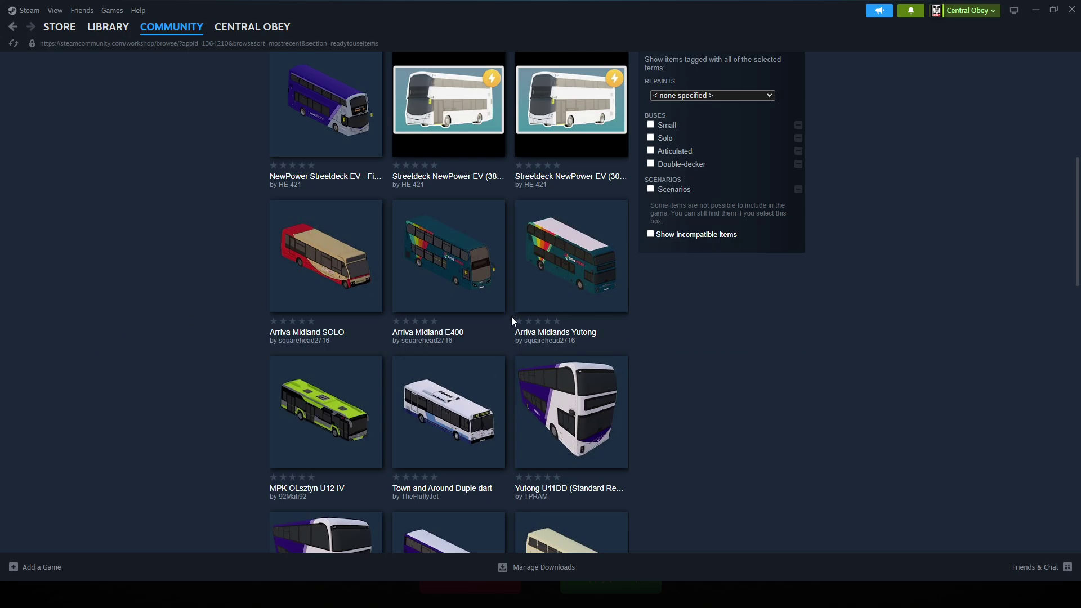
Inspect the Yutong U11DD First Ultraviolet [Old Logos] repaint and its required bus mod, then return to the most recent items
{"action": "left_click", "coordinate": [567, 395]}
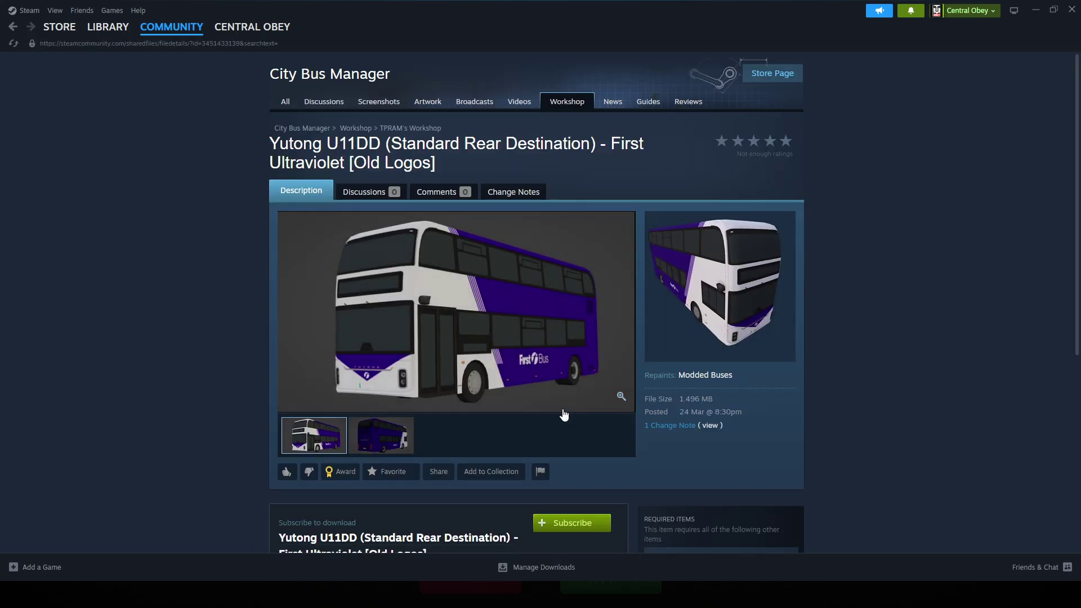
{"action": "scroll", "coordinate": [563, 415], "scroll_direction": "down", "scroll_amount": 2}
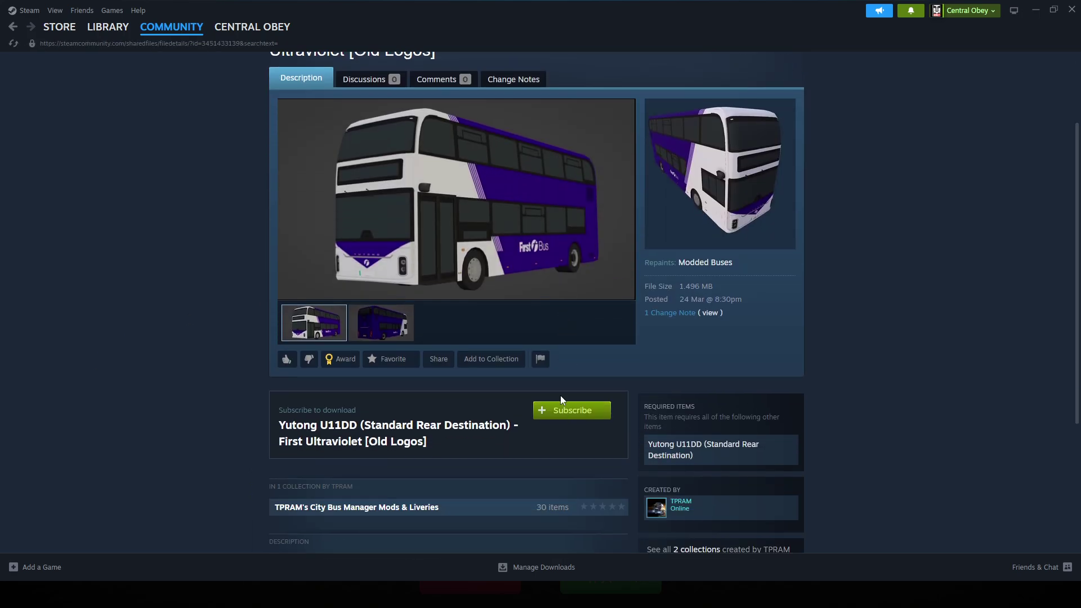
{"action": "left_click", "coordinate": [687, 455]}
{"action": "scroll", "coordinate": [513, 360], "scroll_direction": "down", "scroll_amount": 4}
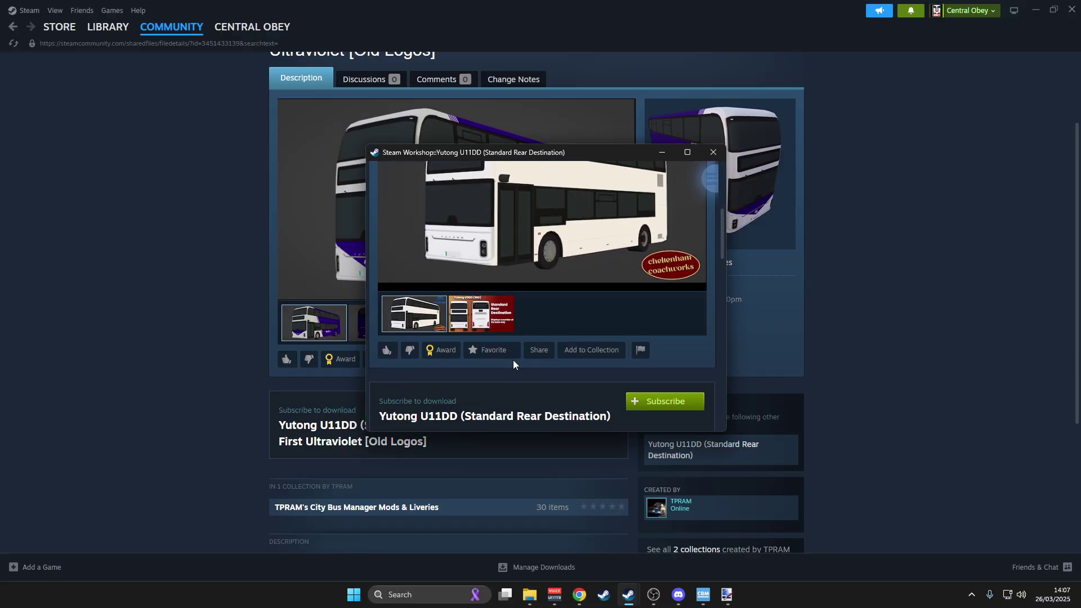
{"action": "scroll", "coordinate": [513, 365], "scroll_direction": "up", "scroll_amount": 5}
{"action": "left_click", "coordinate": [713, 152]}
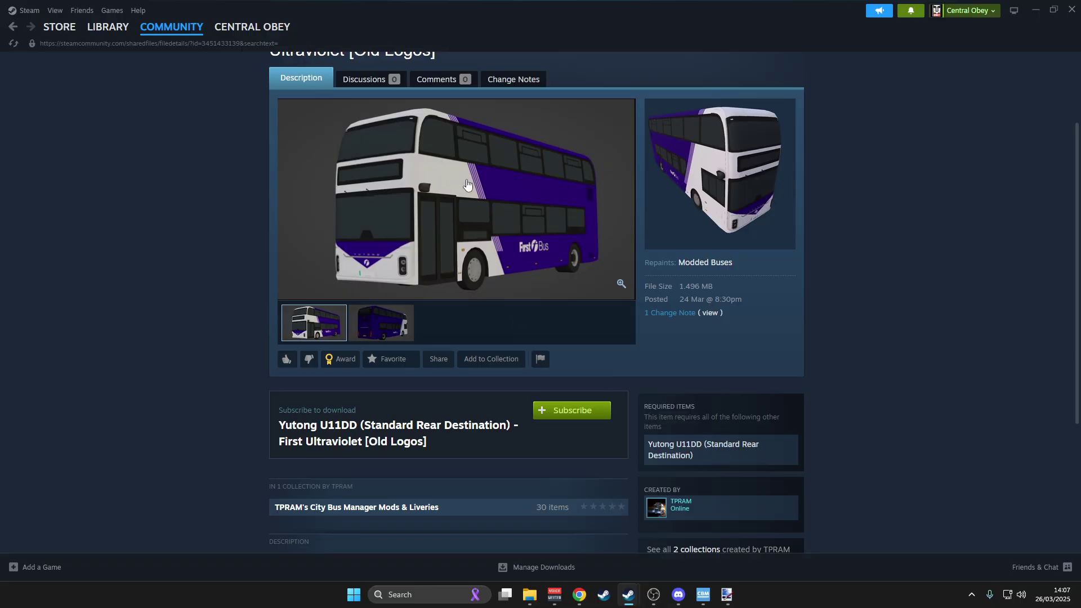
{"action": "left_click", "coordinate": [688, 448]}
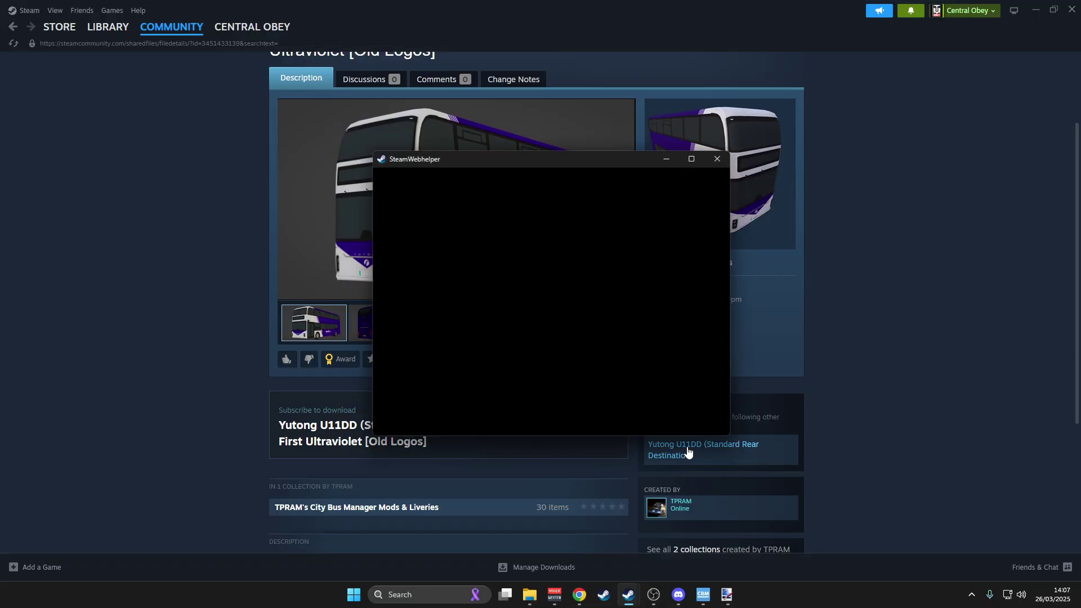
{"action": "scroll", "coordinate": [565, 320], "scroll_direction": "down", "scroll_amount": 3}
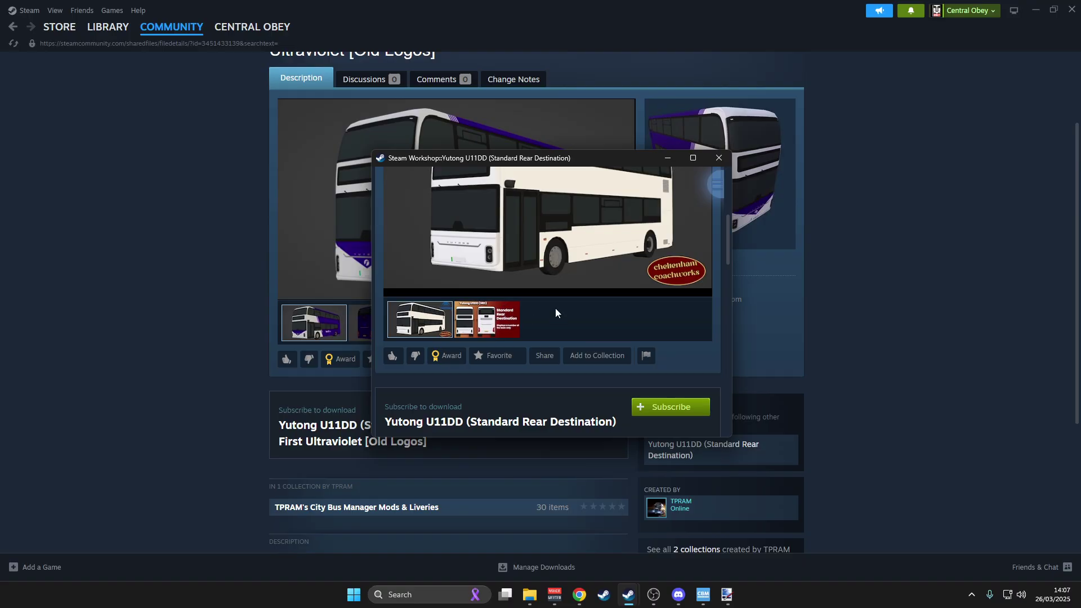
{"action": "scroll", "coordinate": [555, 310], "scroll_direction": "up", "scroll_amount": 1}
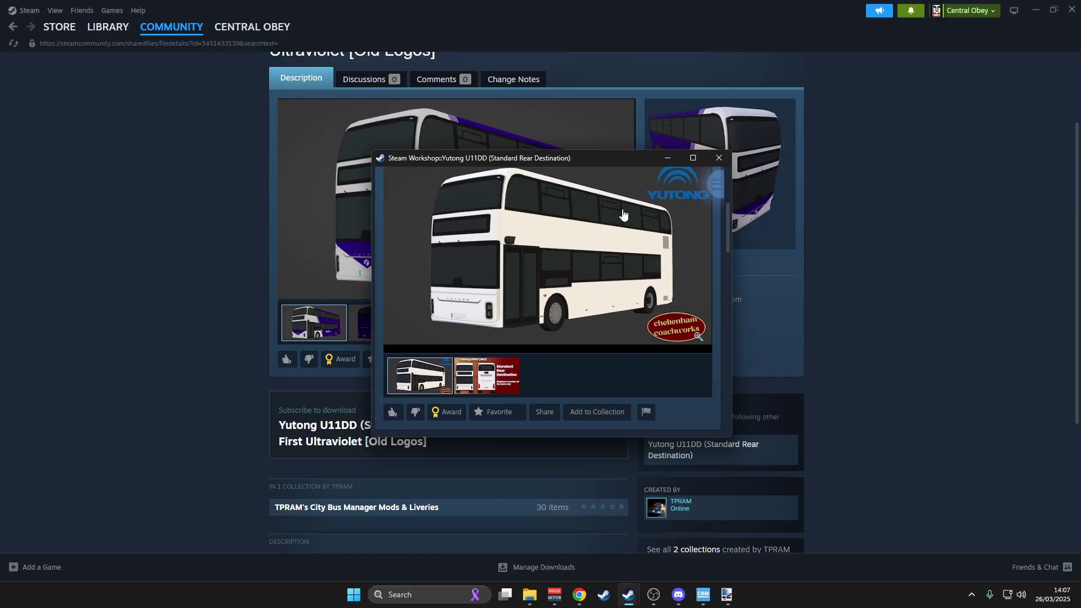
{"action": "left_click", "coordinate": [719, 158]}
{"action": "left_click", "coordinate": [12, 27]}
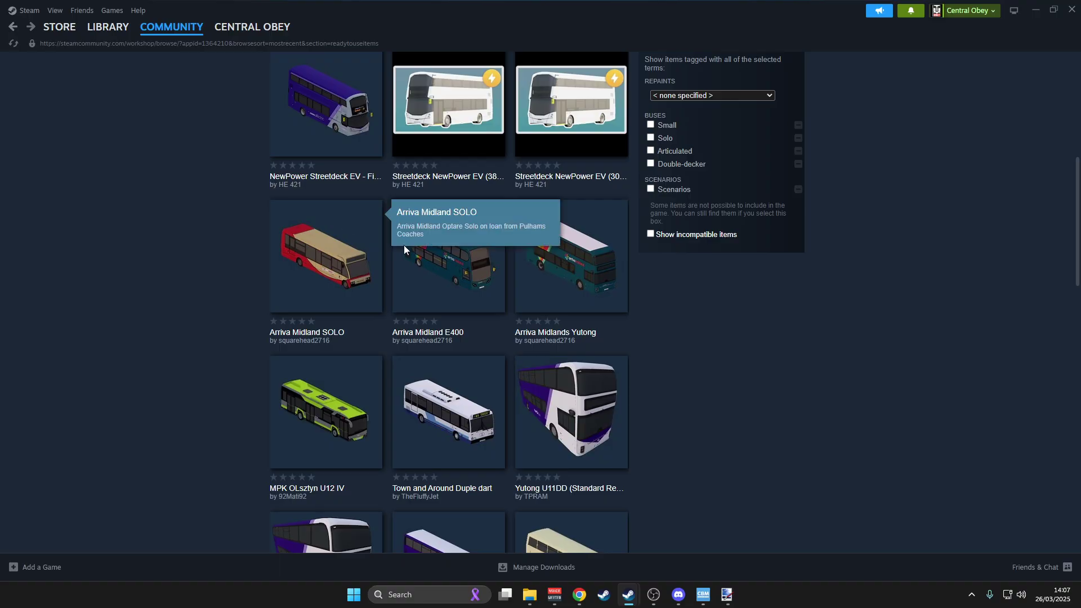
Find the Swindon Bus Enviro 200MMC 8.9m repaint, check its required item and return to the listing
{"action": "scroll", "coordinate": [445, 287], "scroll_direction": "down", "scroll_amount": 5}
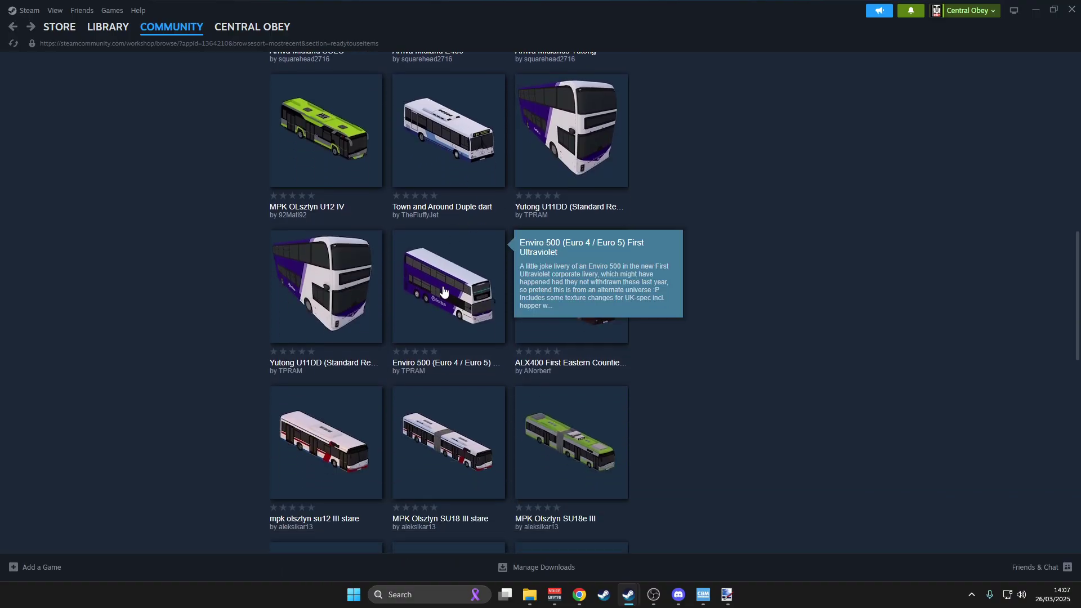
{"action": "scroll", "coordinate": [397, 400], "scroll_direction": "down", "scroll_amount": 4}
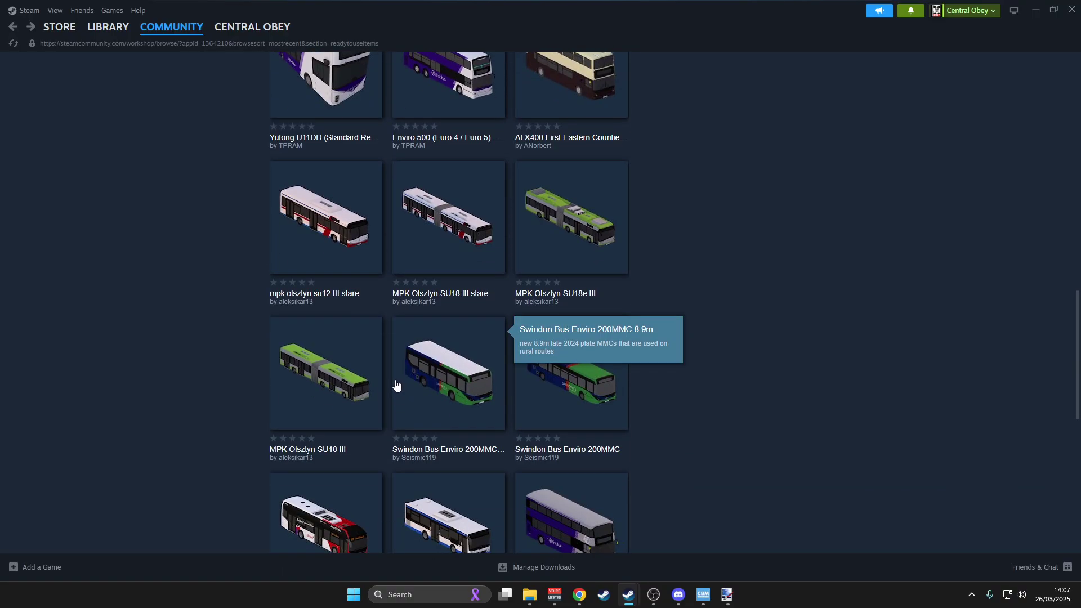
{"action": "left_click", "coordinate": [499, 366]}
{"action": "scroll", "coordinate": [701, 434], "scroll_direction": "down", "scroll_amount": 2}
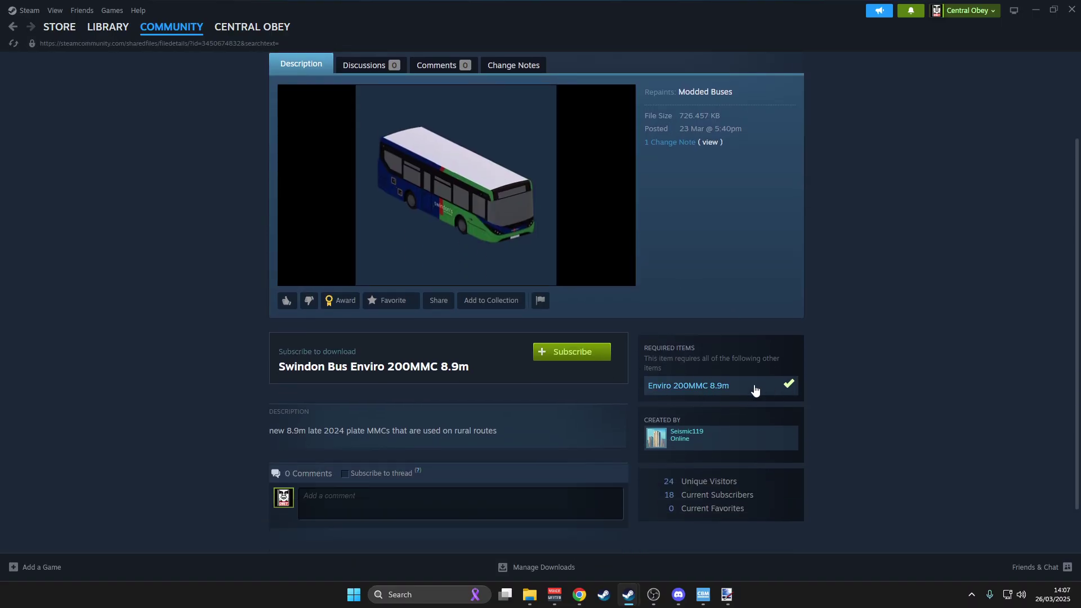
{"action": "scroll", "coordinate": [89, 264], "scroll_direction": "up", "scroll_amount": 3}
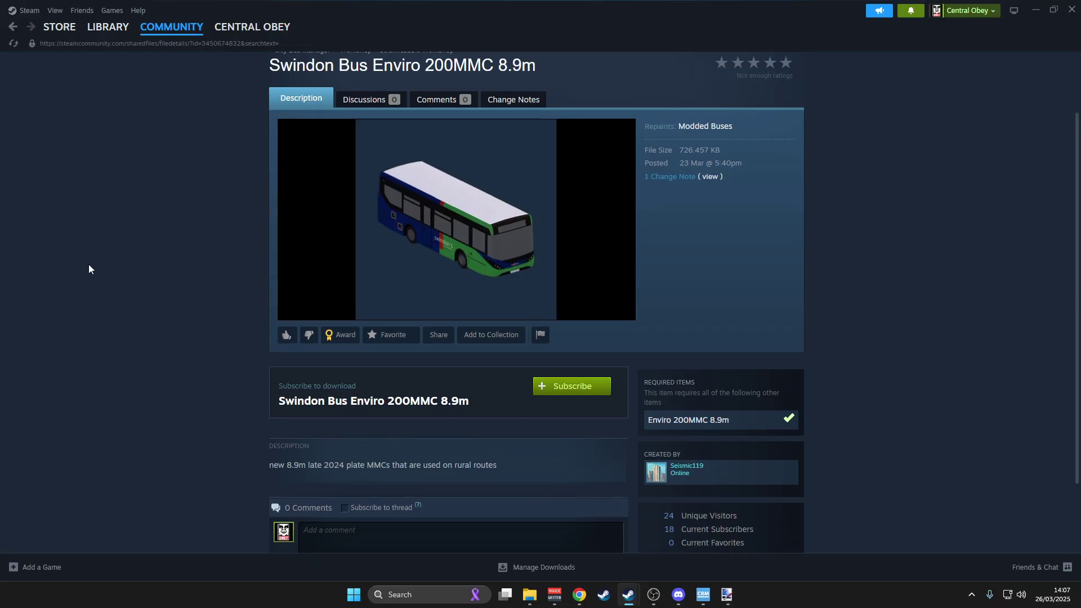
{"action": "left_click", "coordinate": [13, 27]}
Browse the rest of the most recent Workshop items and look over the second page
{"action": "scroll", "coordinate": [433, 307], "scroll_direction": "down", "scroll_amount": 7}
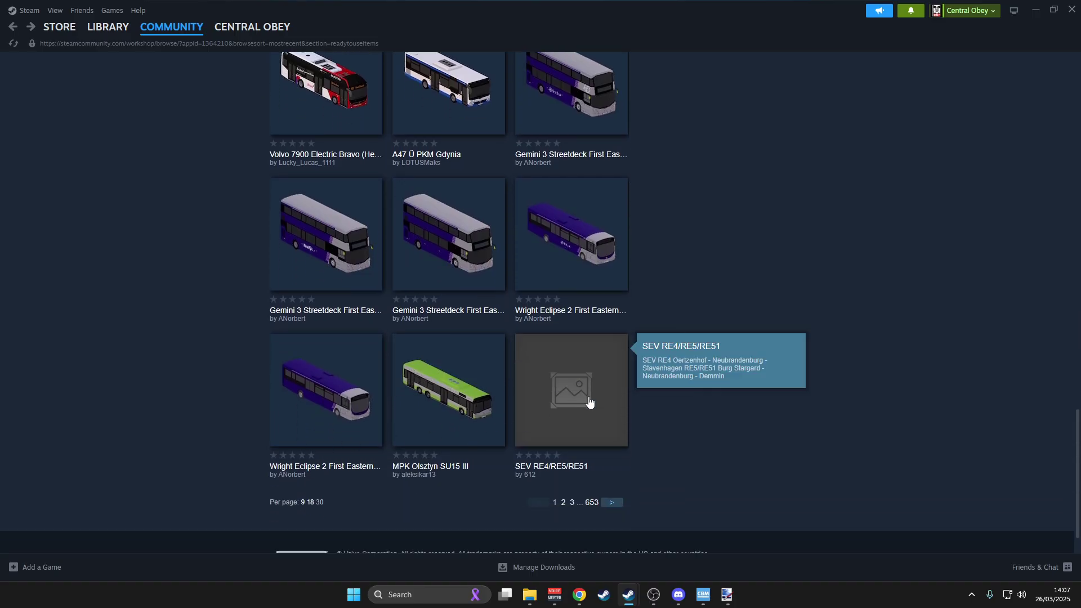
{"action": "left_click", "coordinate": [612, 502]}
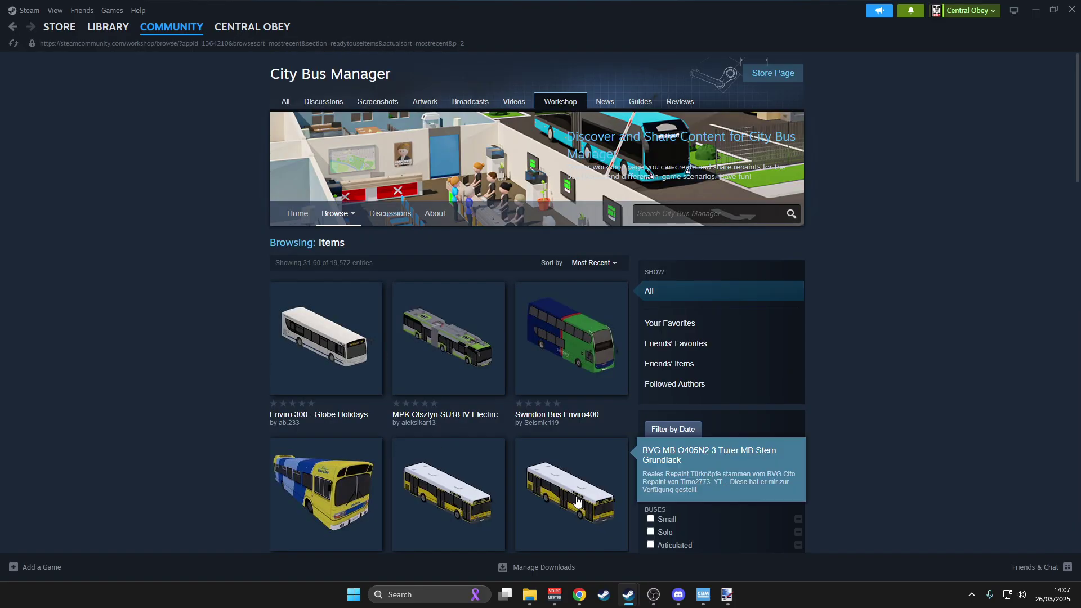
{"action": "scroll", "coordinate": [579, 386], "scroll_direction": "down", "scroll_amount": 3}
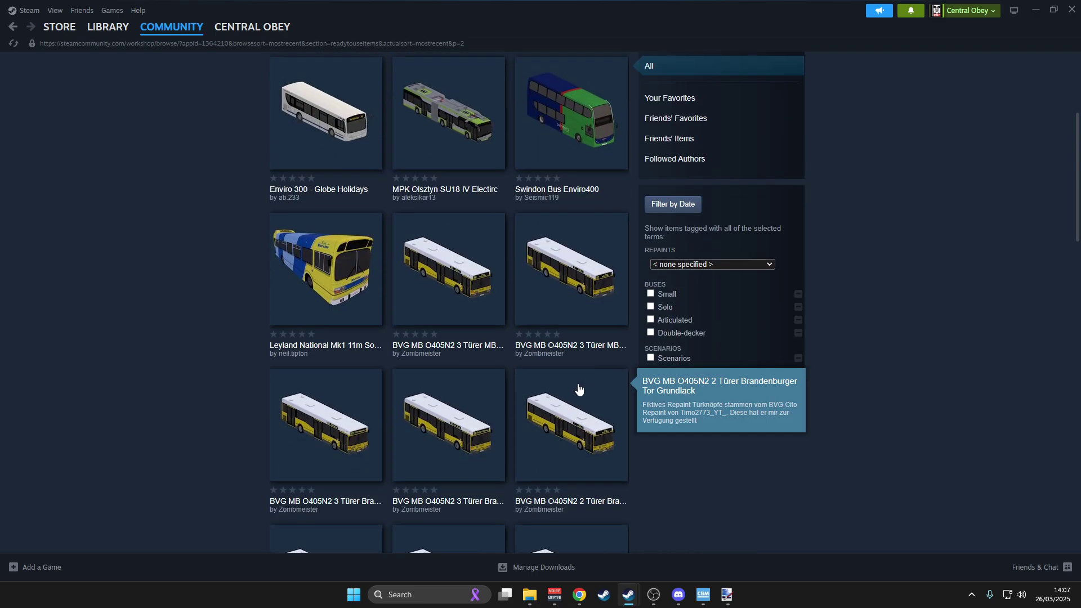
{"action": "scroll", "coordinate": [568, 458], "scroll_direction": "up", "scroll_amount": 3}
Return to the City Bus Manager Workshop home page and look through its featured sections
{"action": "mouse_move", "coordinate": [334, 218]}
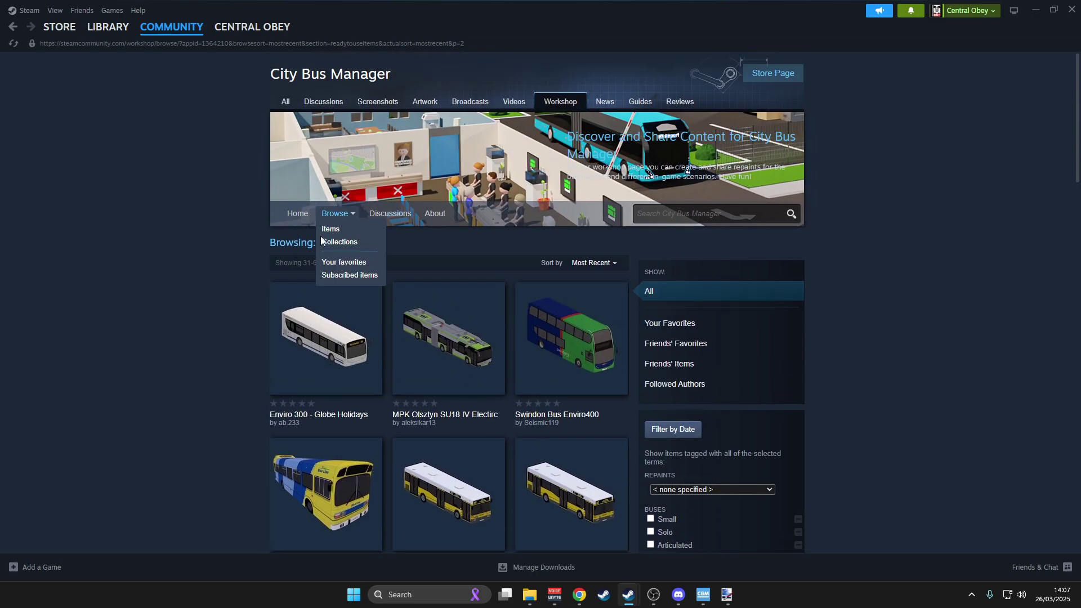
{"action": "left_click", "coordinate": [298, 217]}
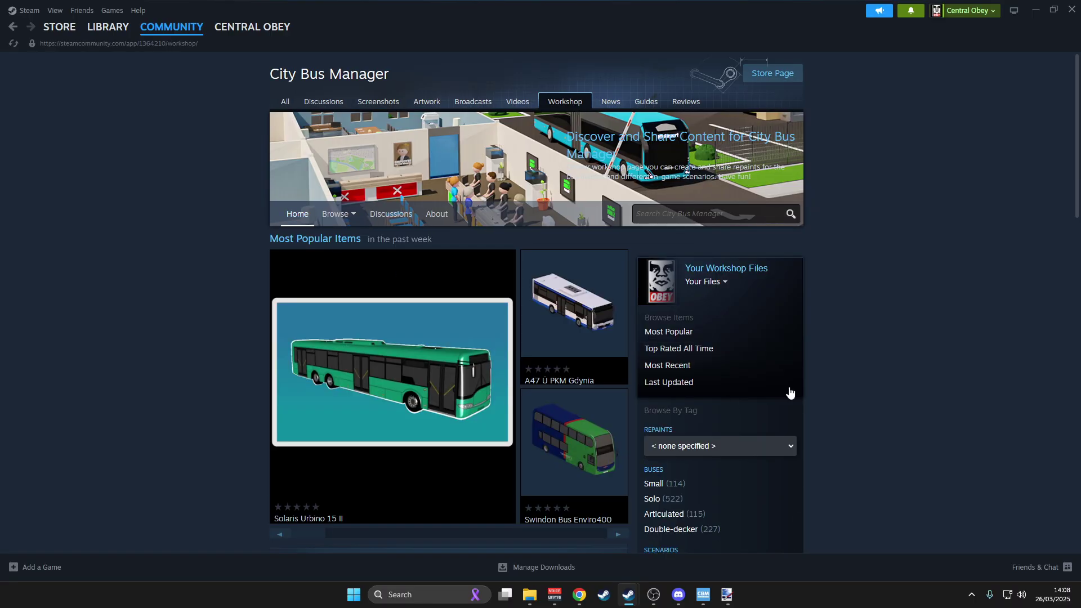
{"action": "scroll", "coordinate": [370, 308], "scroll_direction": "down", "scroll_amount": 4}
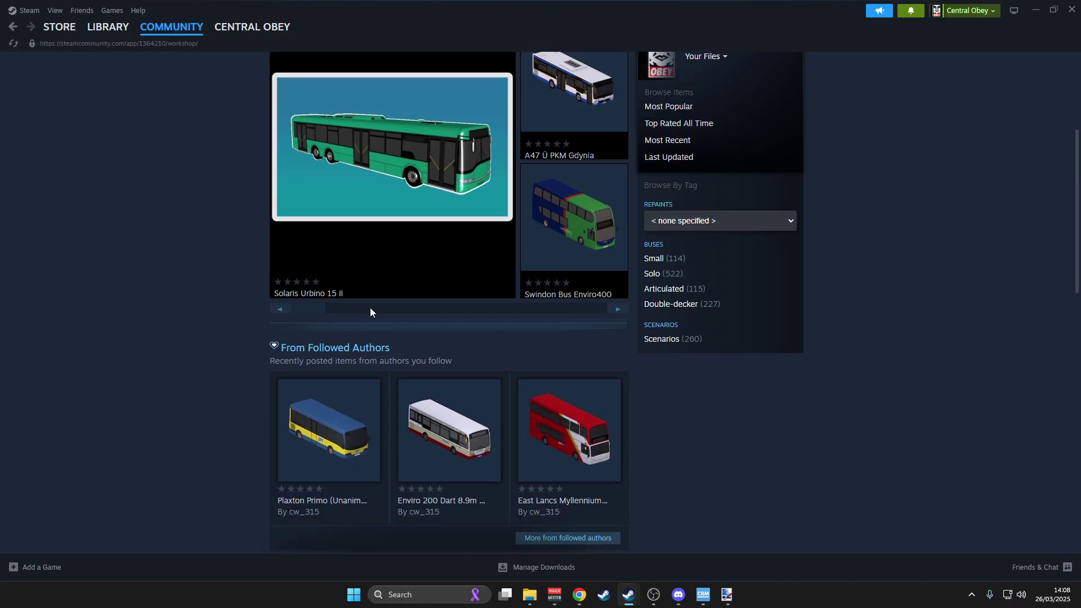
{"action": "scroll", "coordinate": [598, 390], "scroll_direction": "down", "scroll_amount": 13}
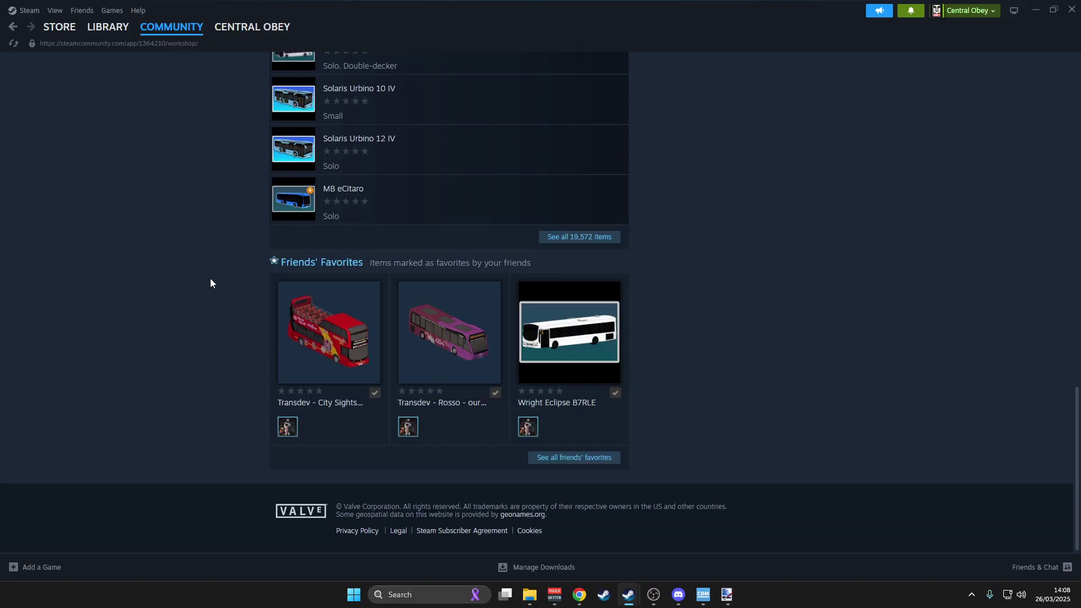
{"action": "scroll", "coordinate": [762, 279], "scroll_direction": "up", "scroll_amount": 15}
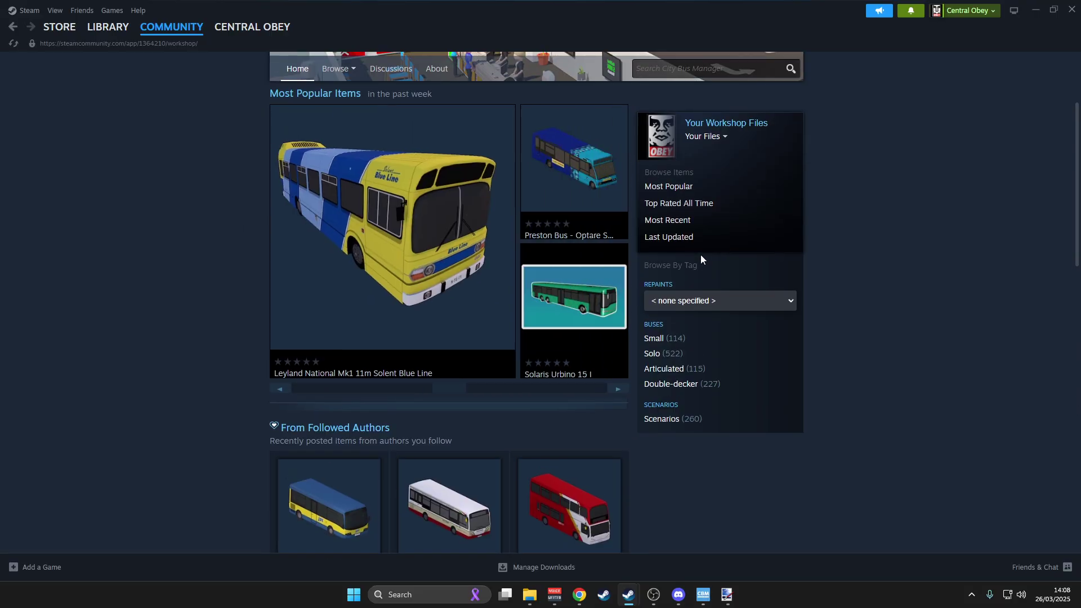
{"action": "scroll", "coordinate": [701, 254], "scroll_direction": "up", "scroll_amount": 3}
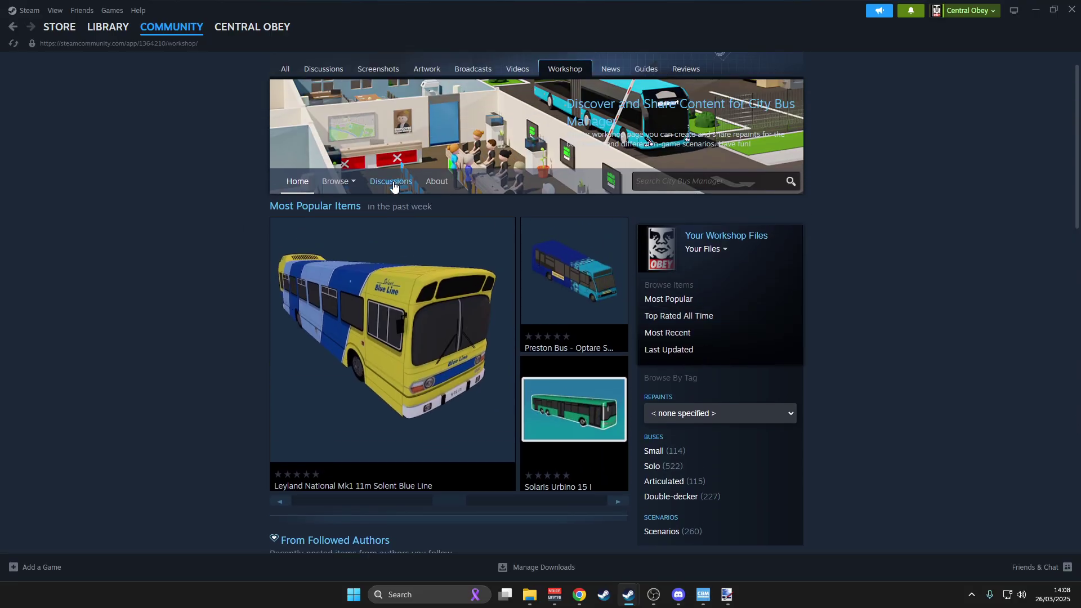
Open the subscribed City Bus Manager Workshop items and review the list through page 3
{"action": "mouse_move", "coordinate": [352, 182]}
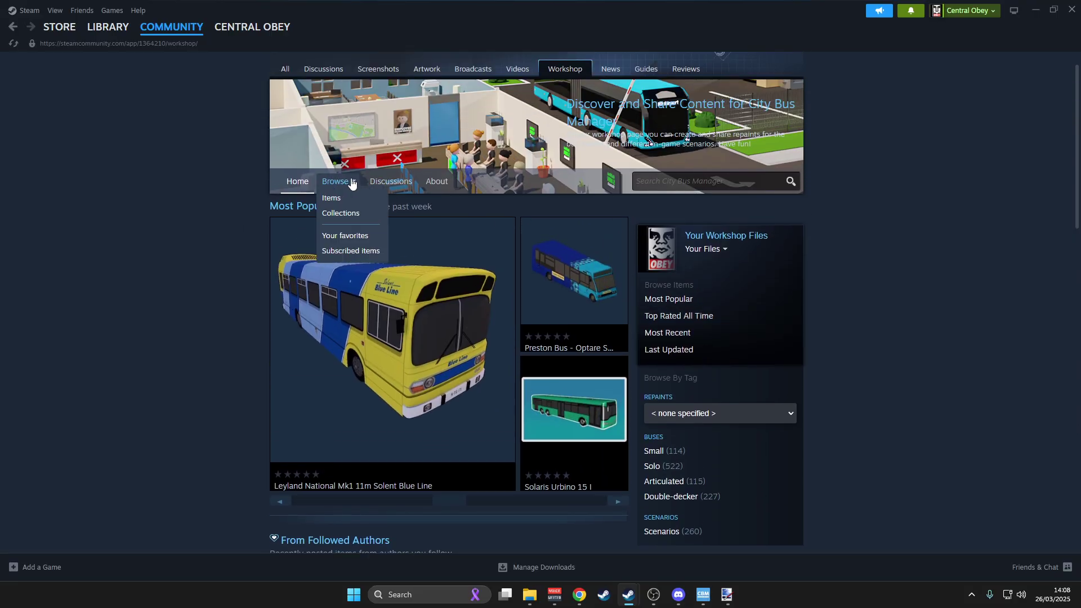
{"action": "left_click", "coordinate": [350, 251]}
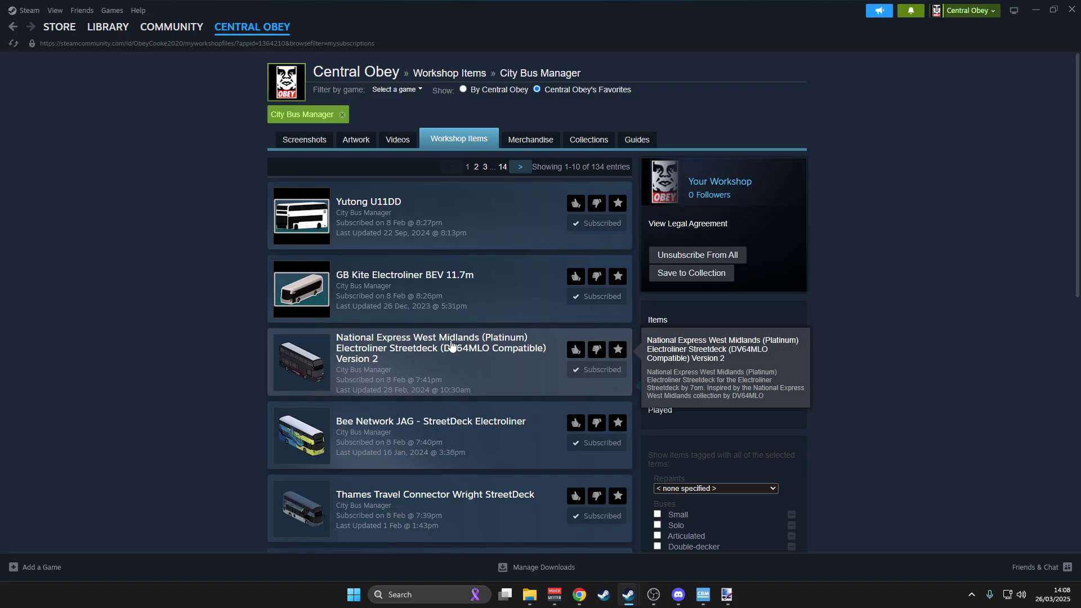
{"action": "scroll", "coordinate": [450, 345], "scroll_direction": "down", "scroll_amount": 4}
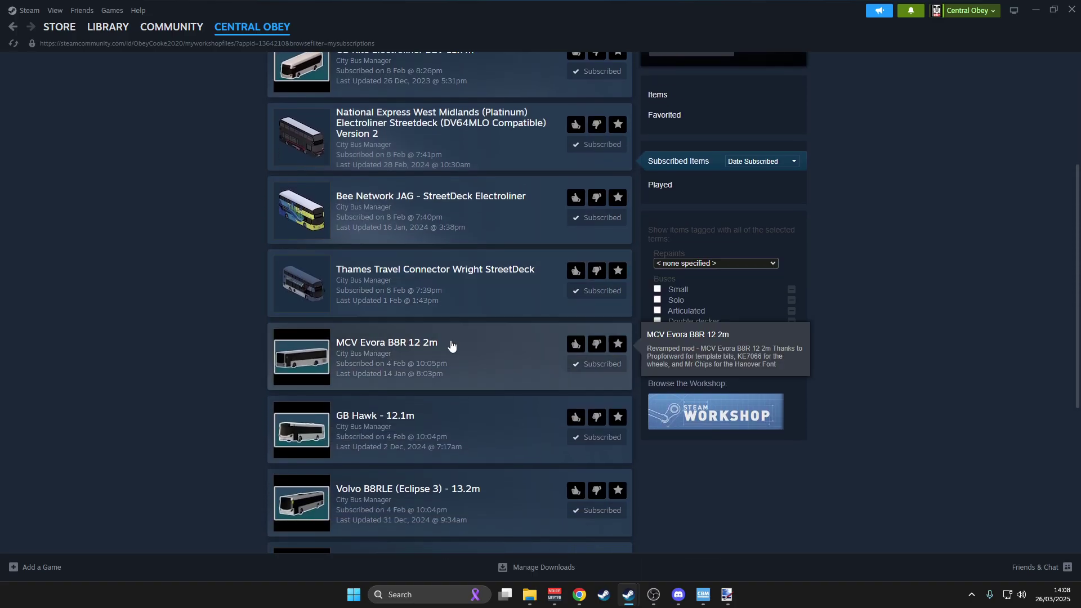
{"action": "scroll", "coordinate": [414, 381], "scroll_direction": "down", "scroll_amount": 5}
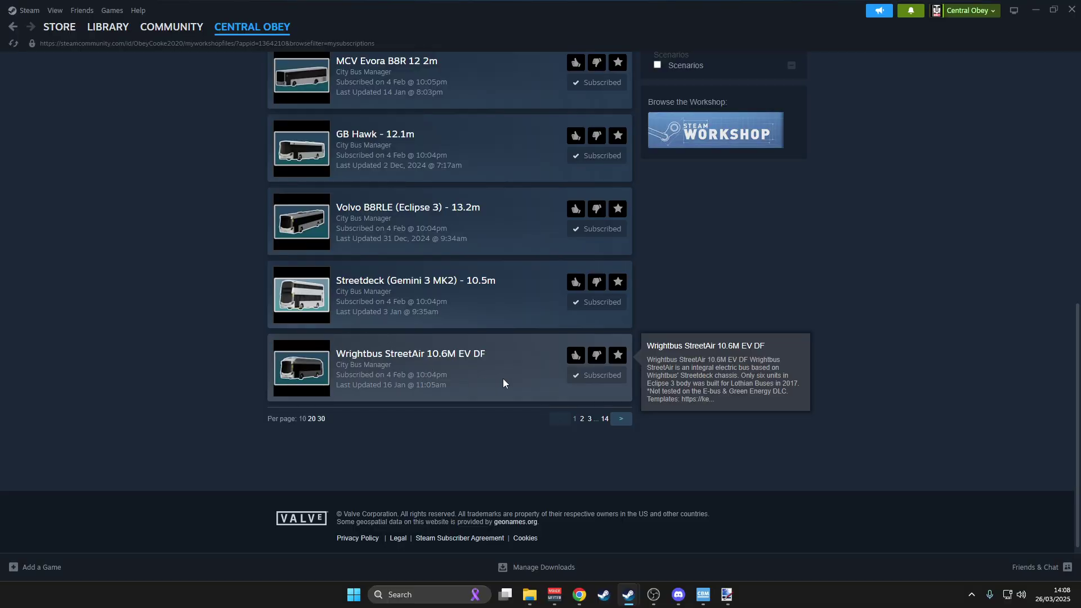
{"action": "left_click", "coordinate": [621, 421]}
{"action": "scroll", "coordinate": [365, 293], "scroll_direction": "down", "scroll_amount": 5}
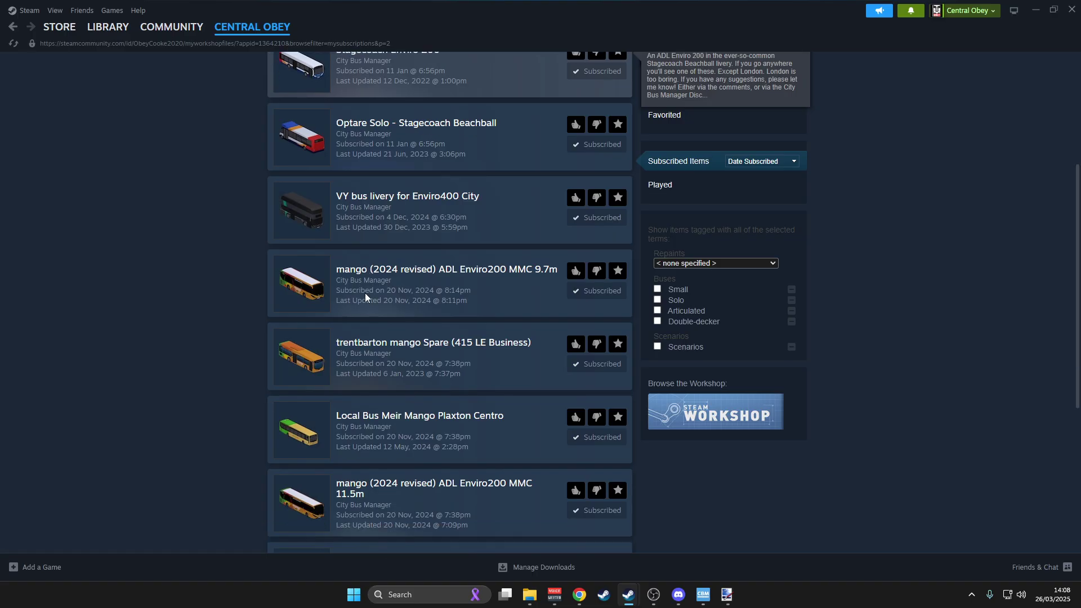
{"action": "scroll", "coordinate": [365, 293], "scroll_direction": "down", "scroll_amount": 5}
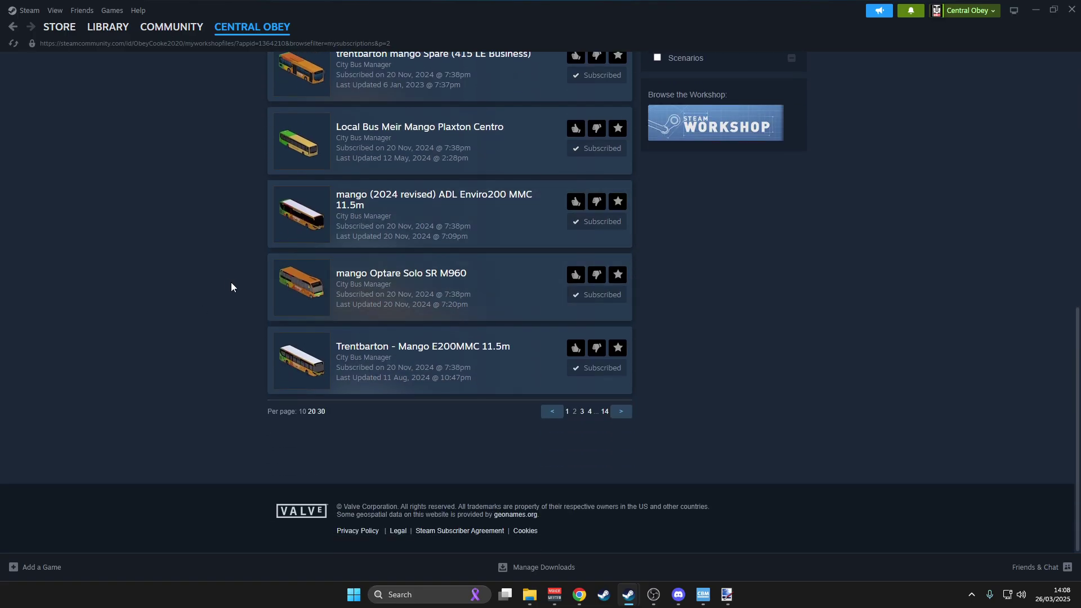
{"action": "left_click", "coordinate": [622, 411]}
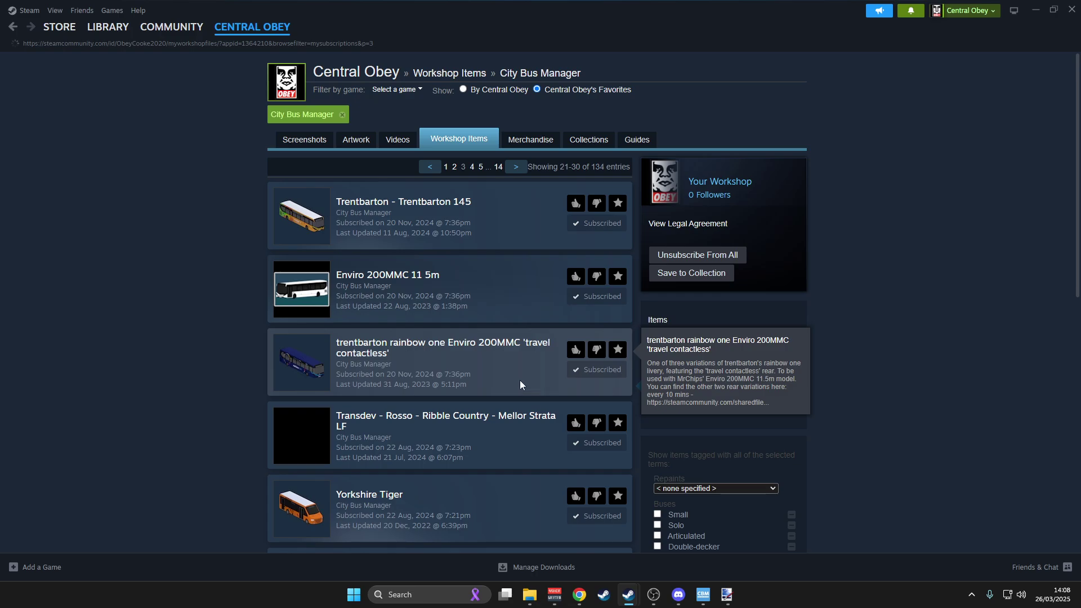
{"action": "scroll", "coordinate": [528, 308], "scroll_direction": "down", "scroll_amount": 1}
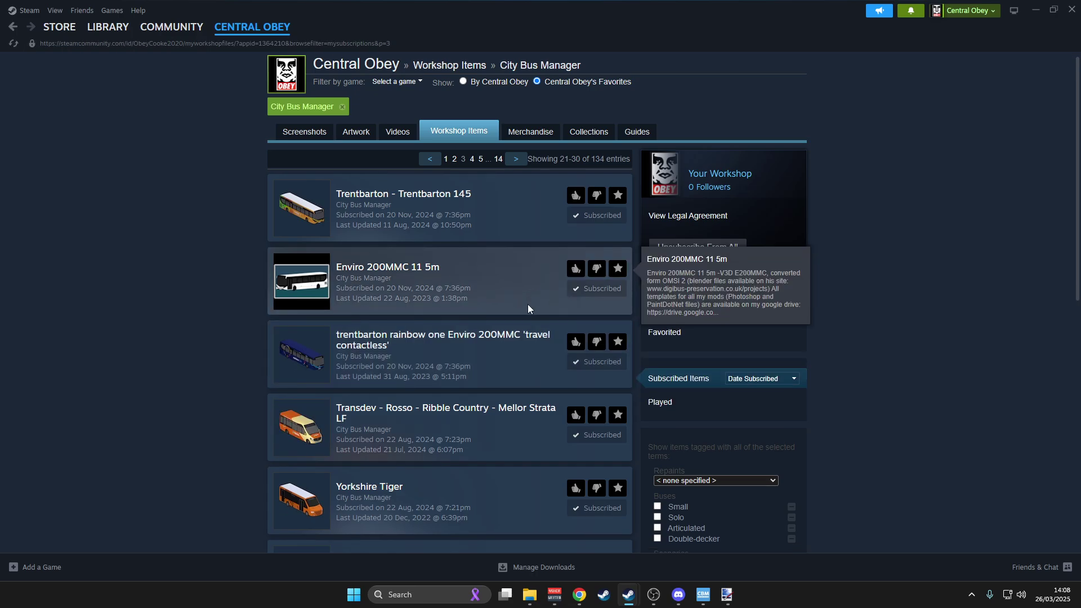
Open the subscribed Plaxton Centro SB200 item, read its details and check the second creator's profile
{"action": "scroll", "coordinate": [526, 309], "scroll_direction": "down", "scroll_amount": 8}
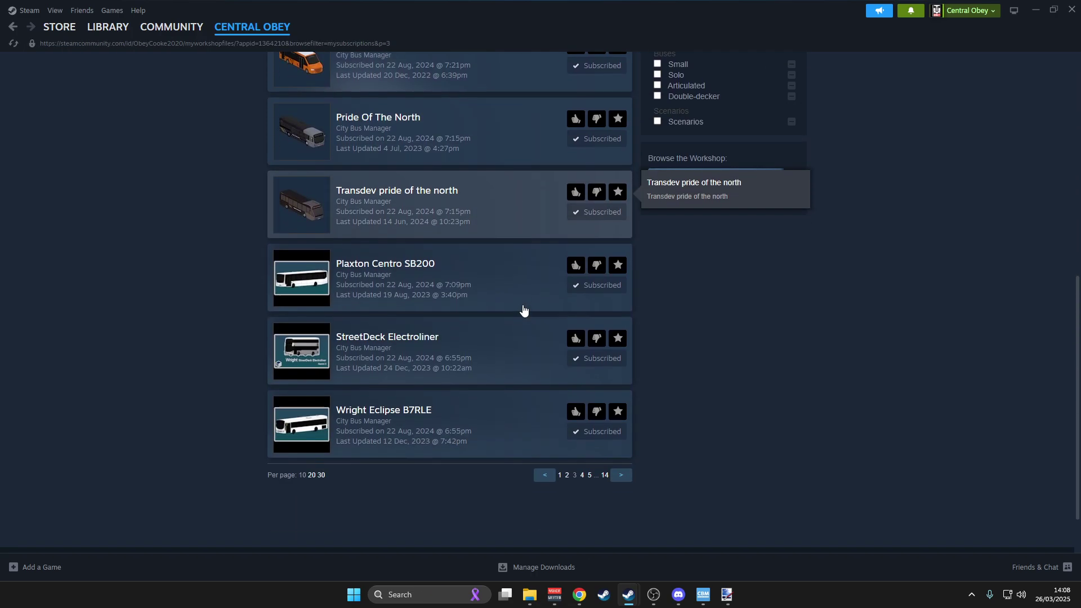
{"action": "left_click", "coordinate": [297, 292]}
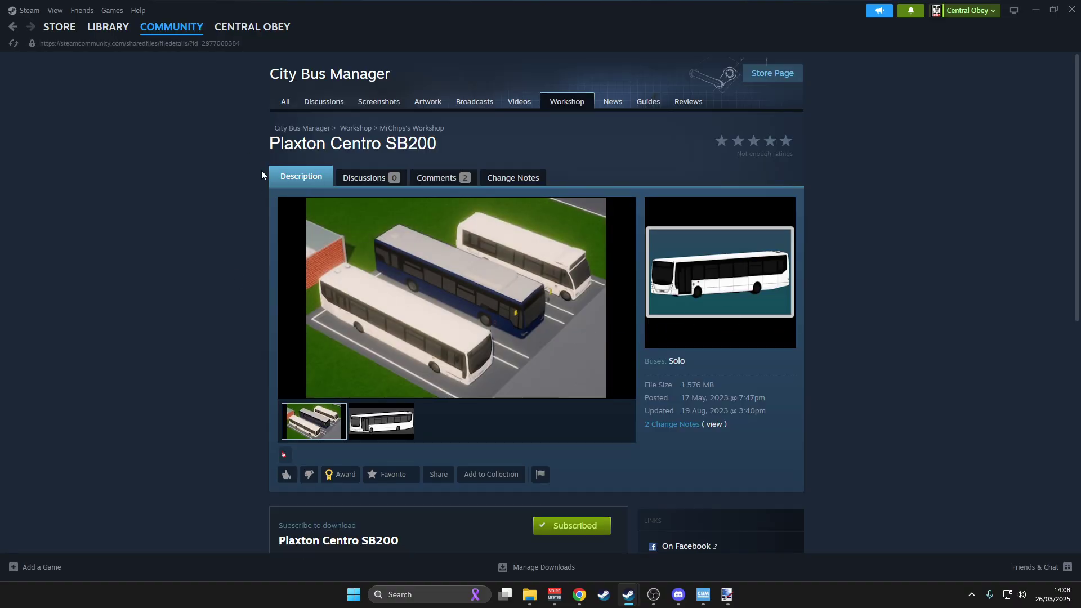
{"action": "scroll", "coordinate": [259, 180], "scroll_direction": "down", "scroll_amount": 3}
{"action": "scroll", "coordinate": [689, 222], "scroll_direction": "down", "scroll_amount": 5}
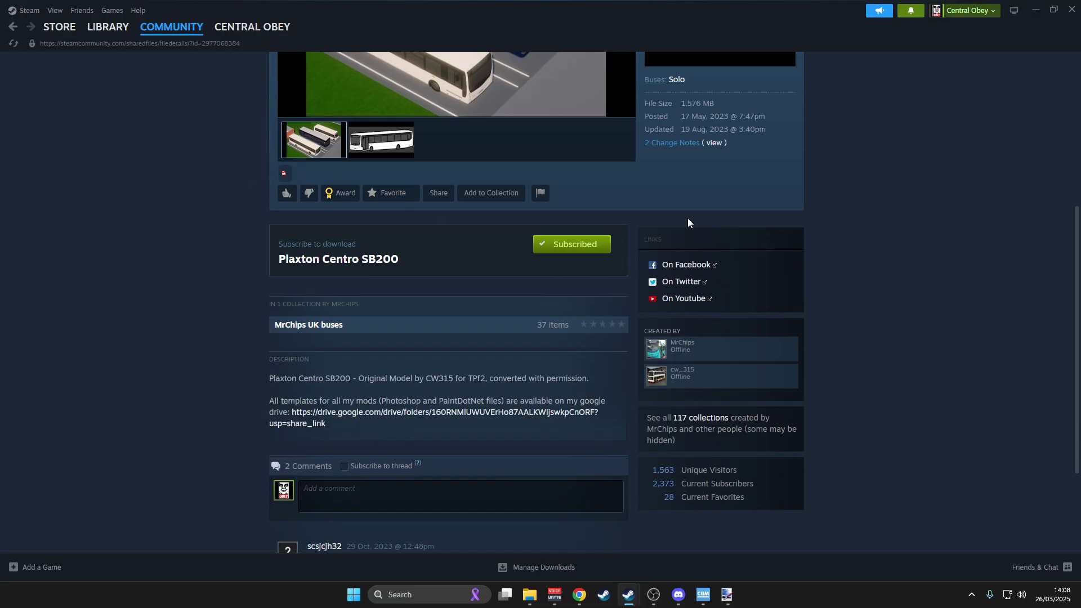
{"action": "mouse_move", "coordinate": [687, 382]}
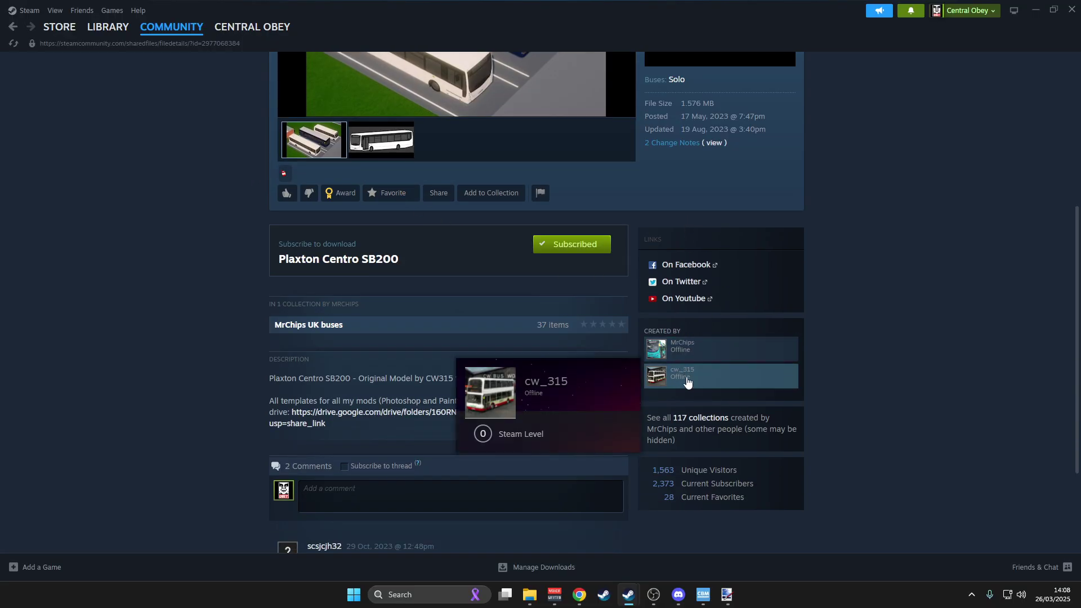
{"action": "left_click", "coordinate": [687, 382]}
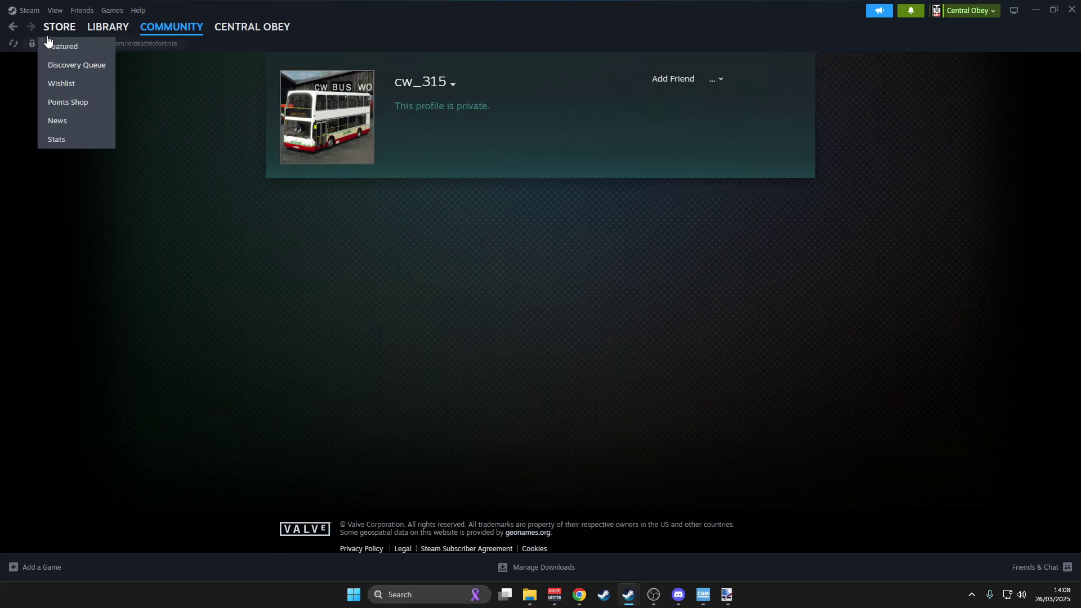
{"action": "left_click", "coordinate": [10, 30]}
Look over the Plaxton Centro SB200 page's comments, preview images and credits
{"action": "scroll", "coordinate": [344, 311], "scroll_direction": "down", "scroll_amount": 3}
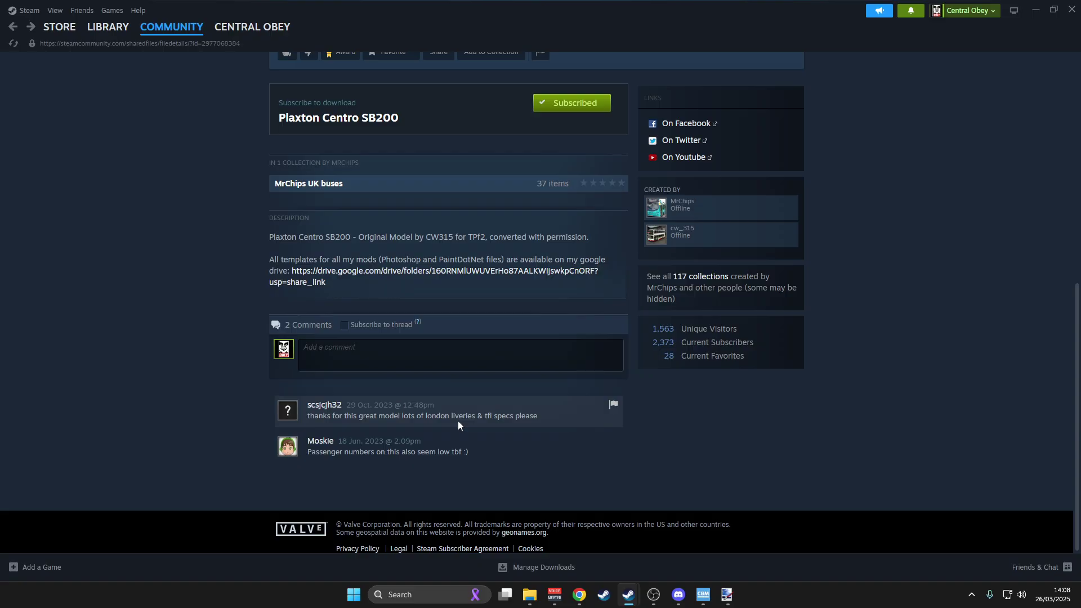
{"action": "scroll", "coordinate": [459, 419], "scroll_direction": "up", "scroll_amount": 6}
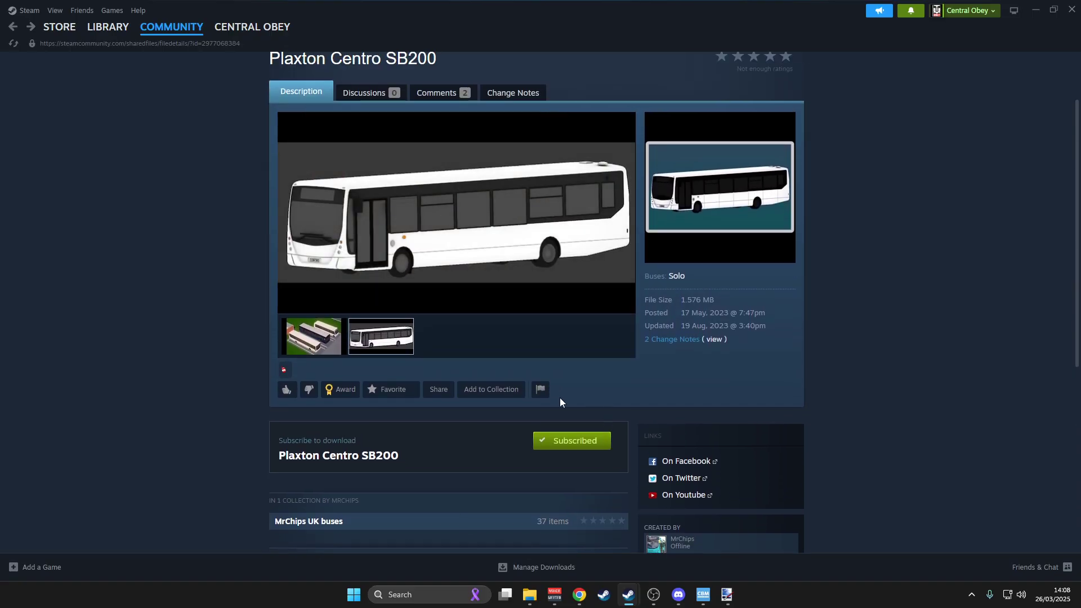
{"action": "scroll", "coordinate": [553, 343], "scroll_direction": "down", "scroll_amount": 4}
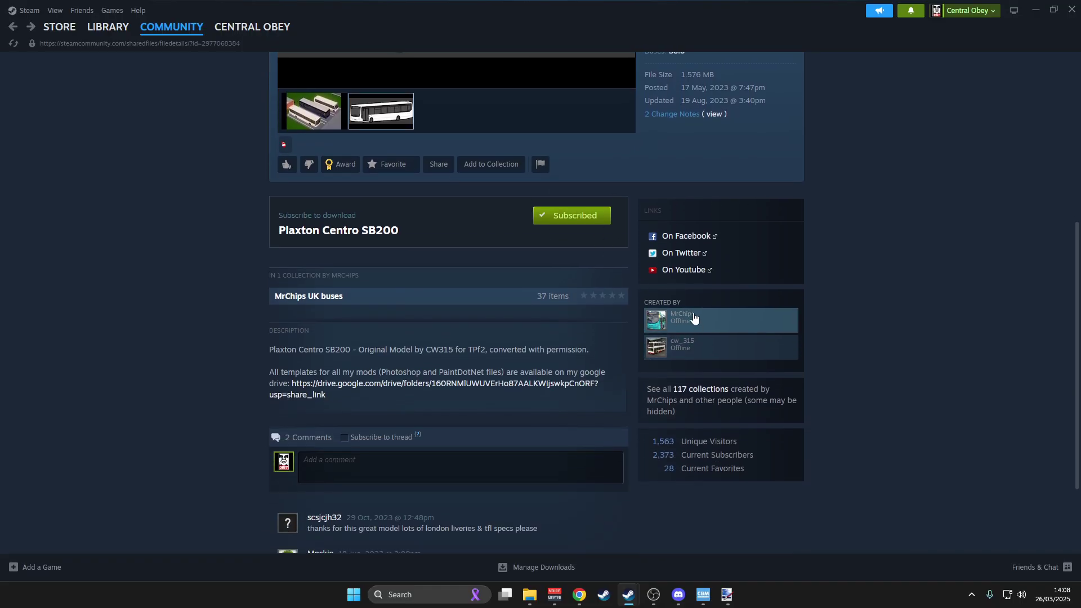
{"action": "scroll", "coordinate": [343, 244], "scroll_direction": "up", "scroll_amount": 1}
{"action": "scroll", "coordinate": [345, 247], "scroll_direction": "up", "scroll_amount": 5}
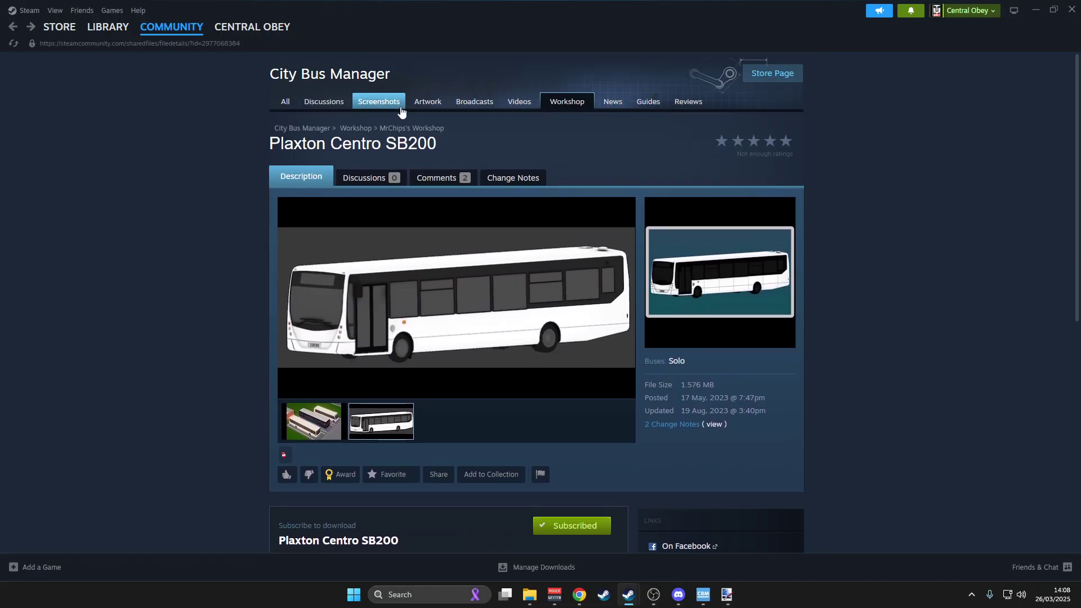
Open the mod author's City Bus Manager Workshop items and browse the first page and pages 11, 10 and 9
{"action": "left_click", "coordinate": [404, 129]}
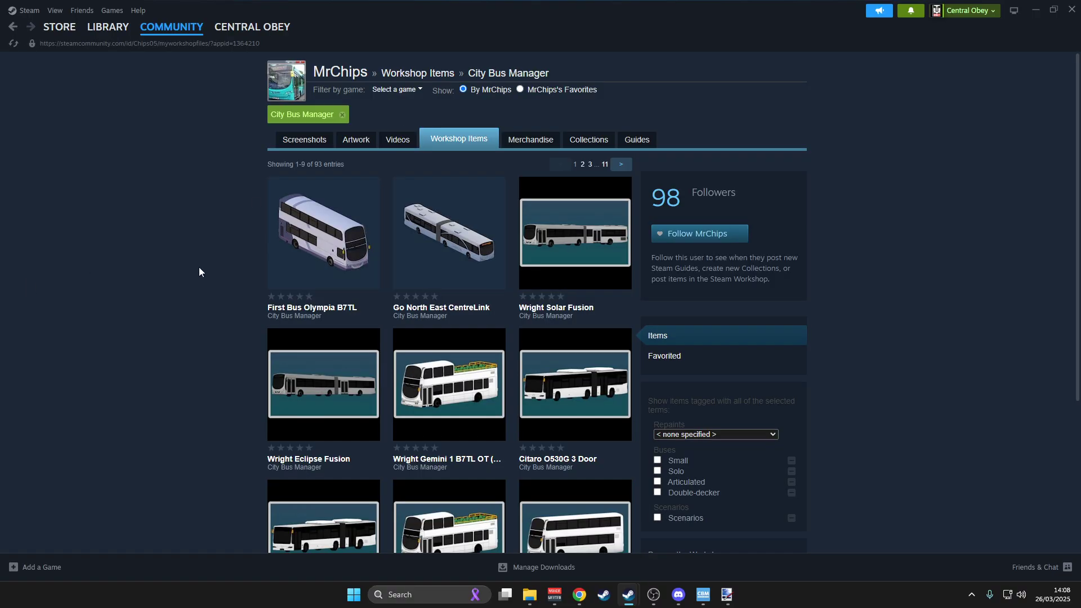
{"action": "scroll", "coordinate": [540, 316], "scroll_direction": "down", "scroll_amount": 4}
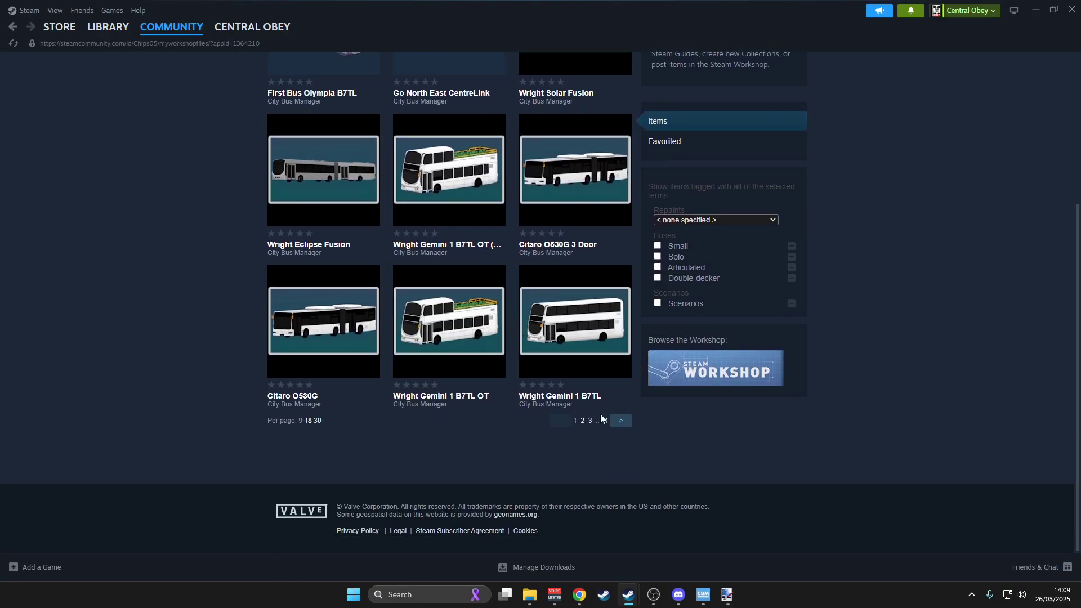
{"action": "left_click", "coordinate": [604, 421]}
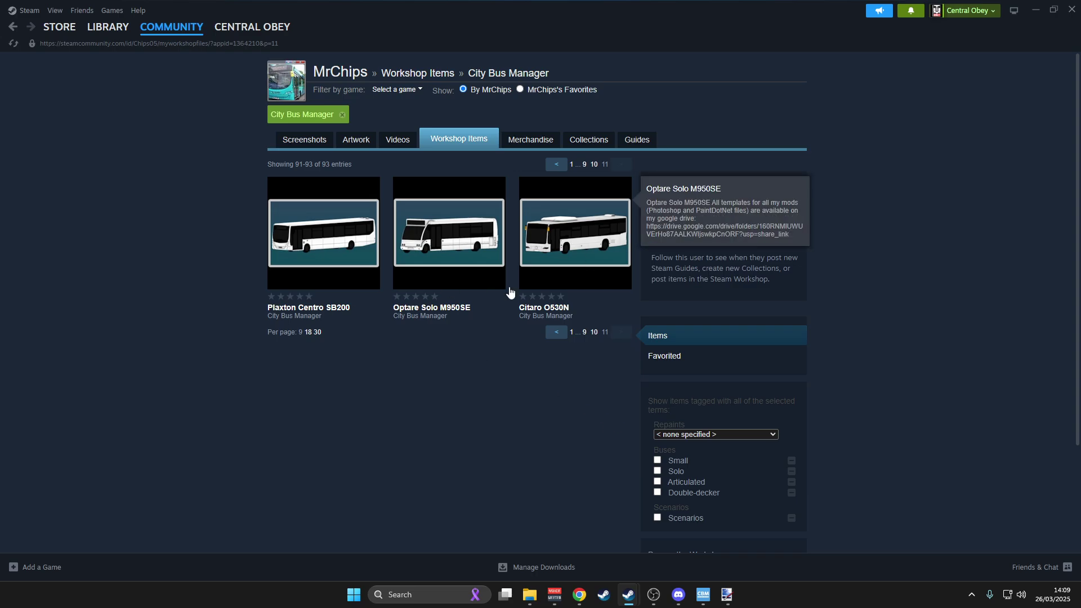
{"action": "left_click", "coordinate": [556, 334]}
{"action": "scroll", "coordinate": [502, 321], "scroll_direction": "down", "scroll_amount": 4}
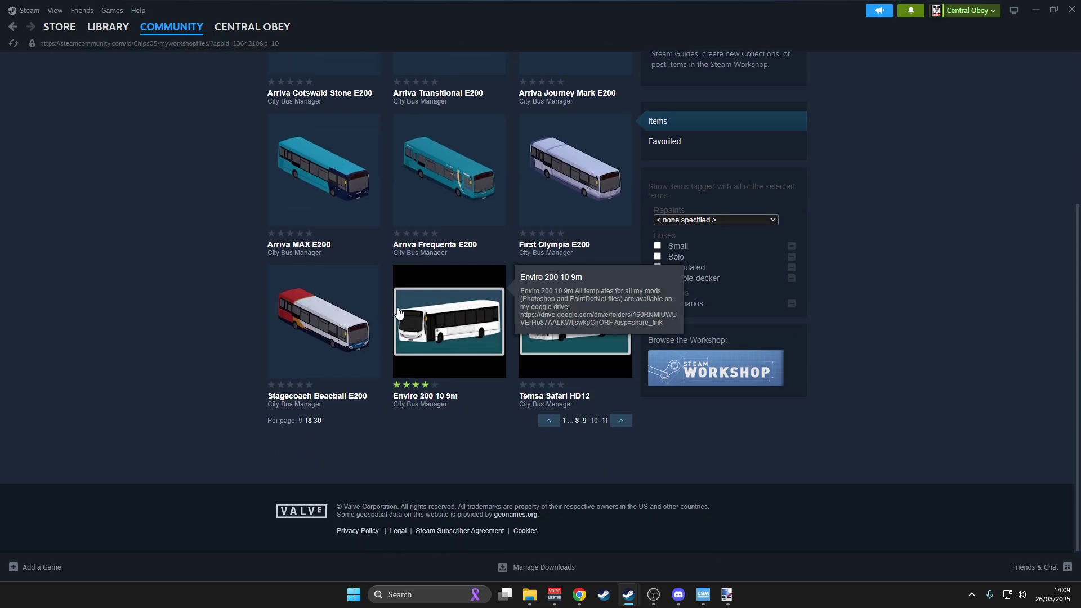
{"action": "left_click", "coordinate": [585, 422]}
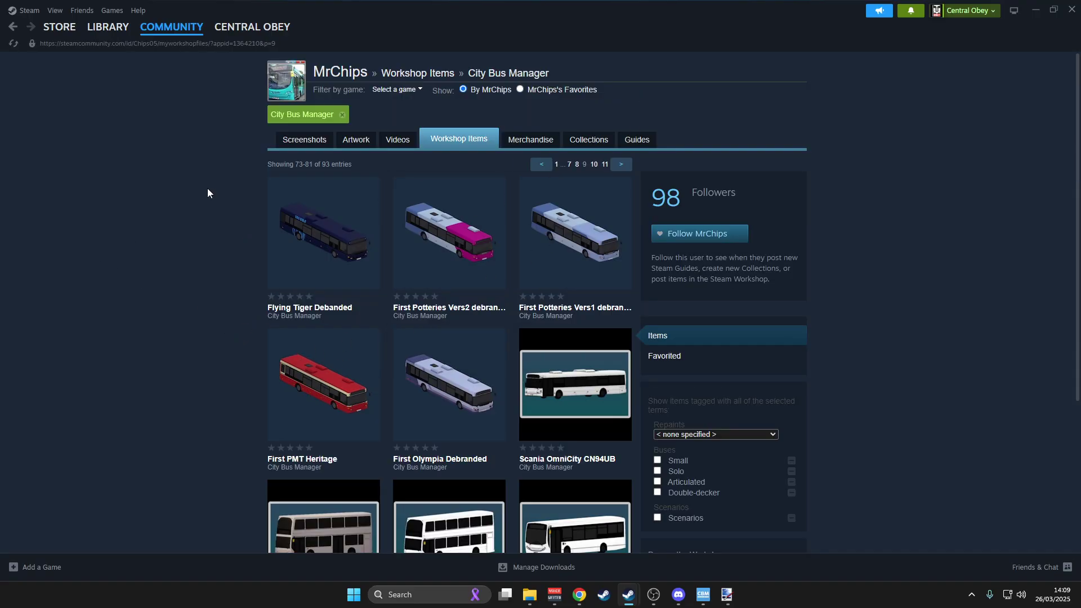
Switch back to City Bus Manager, dismissing the Game Recording notice and closing the Steam overlay
{"action": "left_click", "coordinate": [1035, 10]}
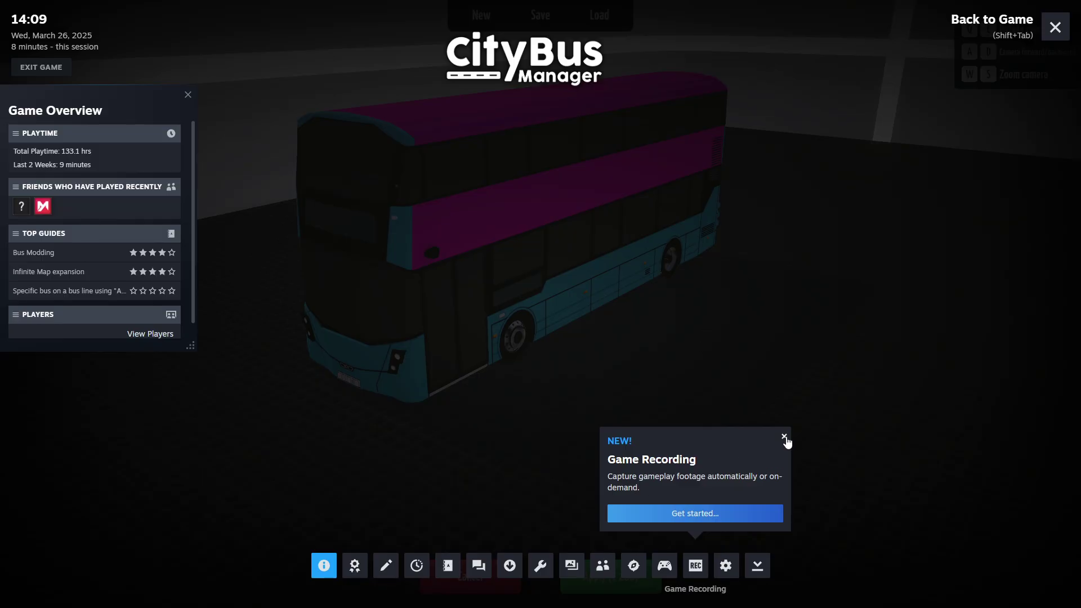
{"action": "left_click", "coordinate": [784, 438]}
{"action": "left_click", "coordinate": [1056, 27]}
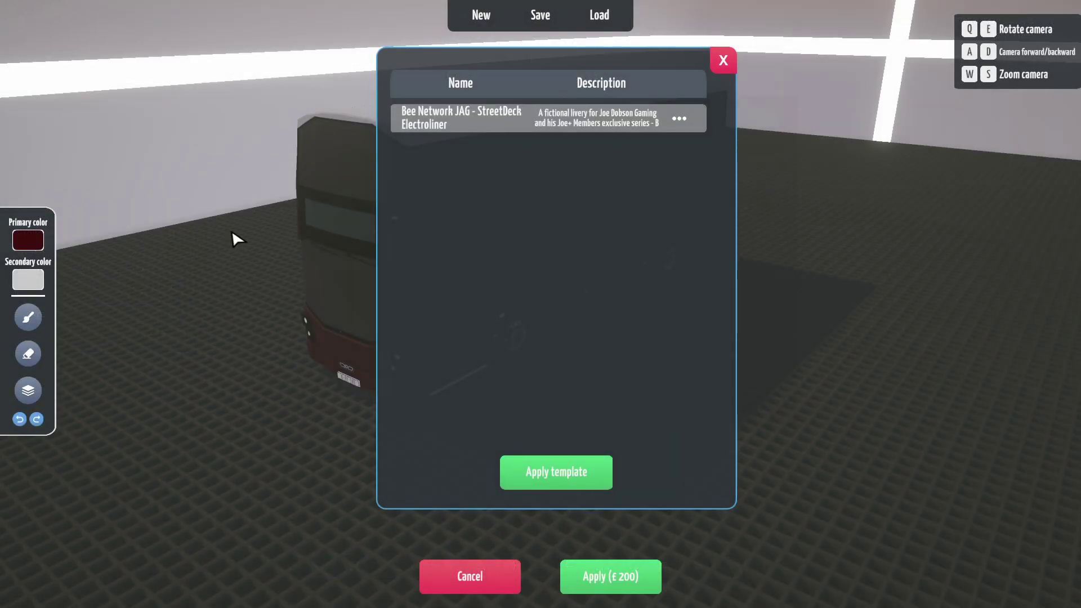
Preview the Bee Network JAG - StreetDeck Electroliner template, then look over the local templates list again and close it
{"action": "left_click", "coordinate": [480, 127]}
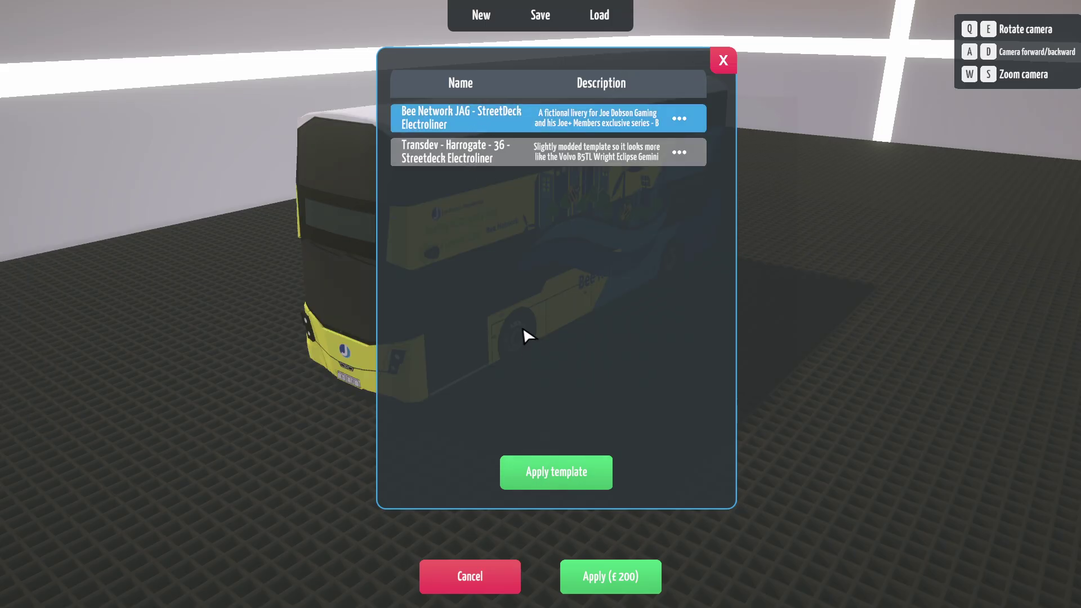
{"action": "left_click", "coordinate": [727, 63]}
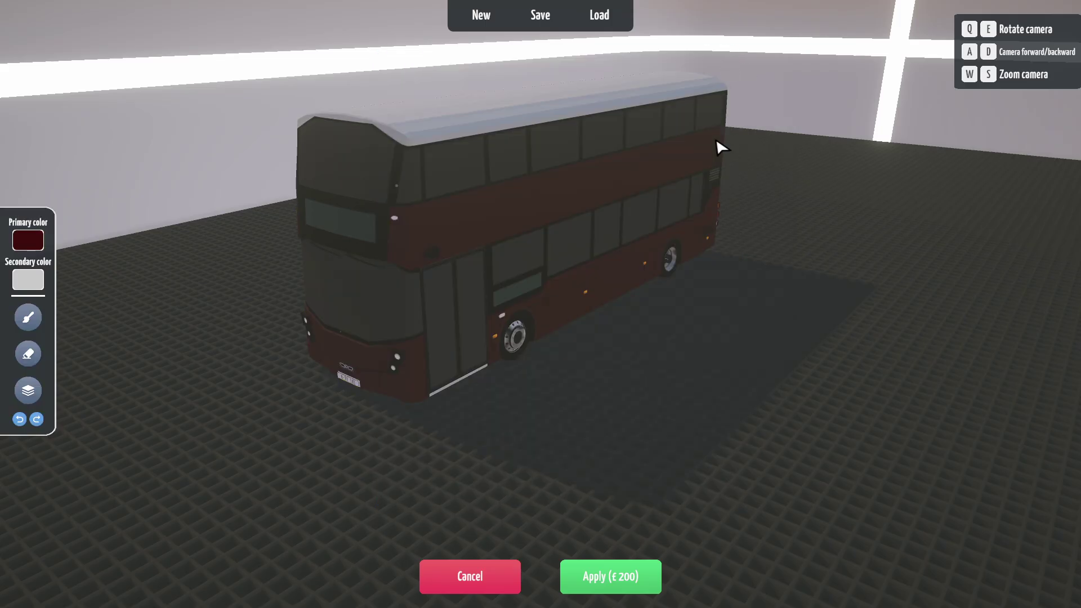
{"action": "left_click", "coordinate": [600, 16]}
{"action": "left_click", "coordinate": [668, 44]}
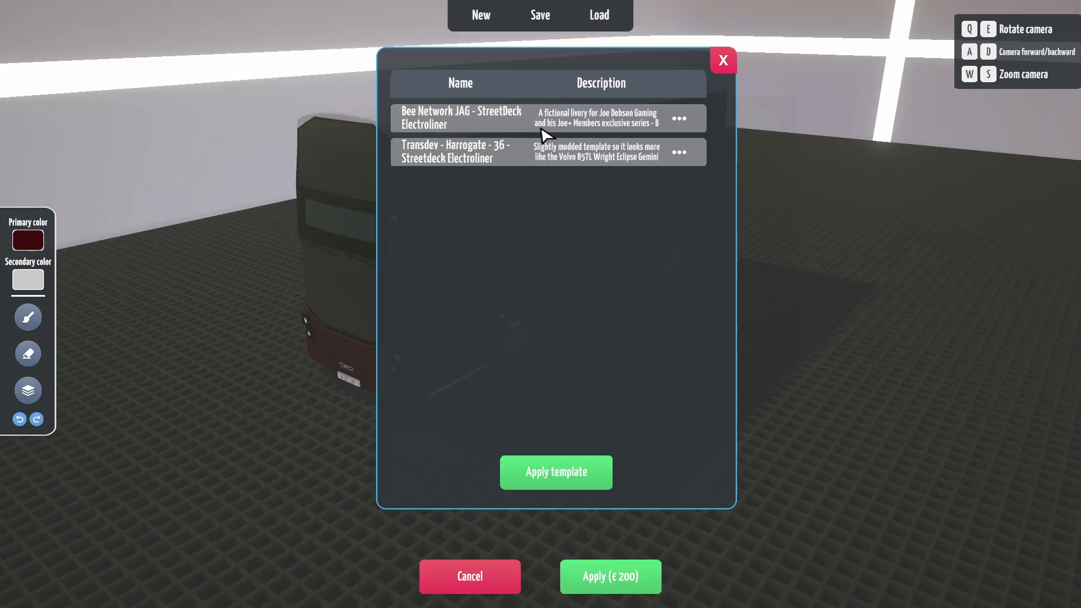
{"action": "left_click", "coordinate": [723, 61]}
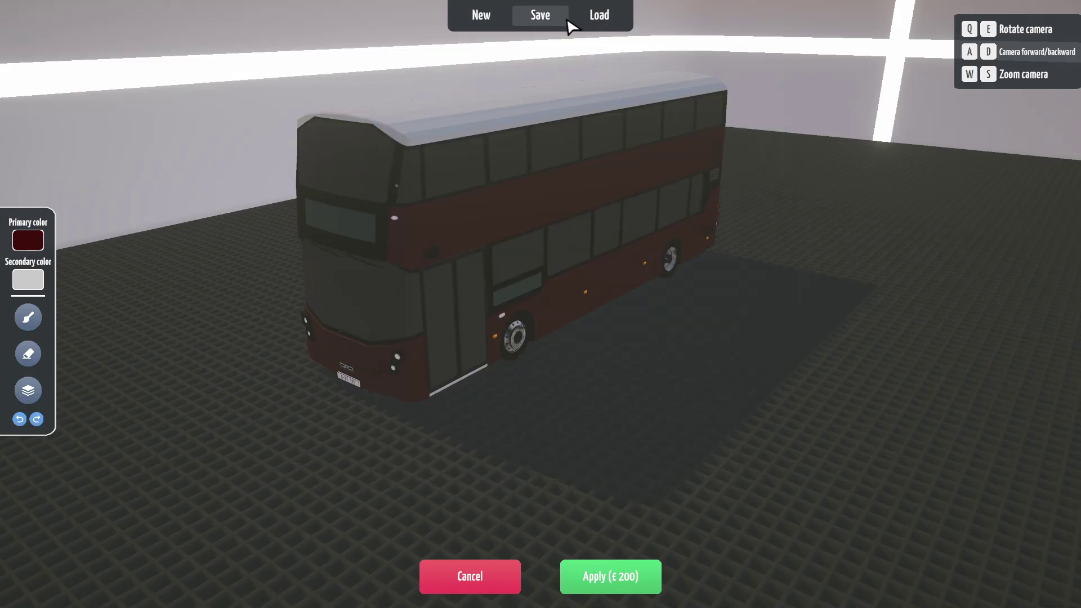
Apply the local template Transdev - Harrogate - 36 - Streetdeck Electroliner to the bus
{"action": "left_click", "coordinate": [601, 17]}
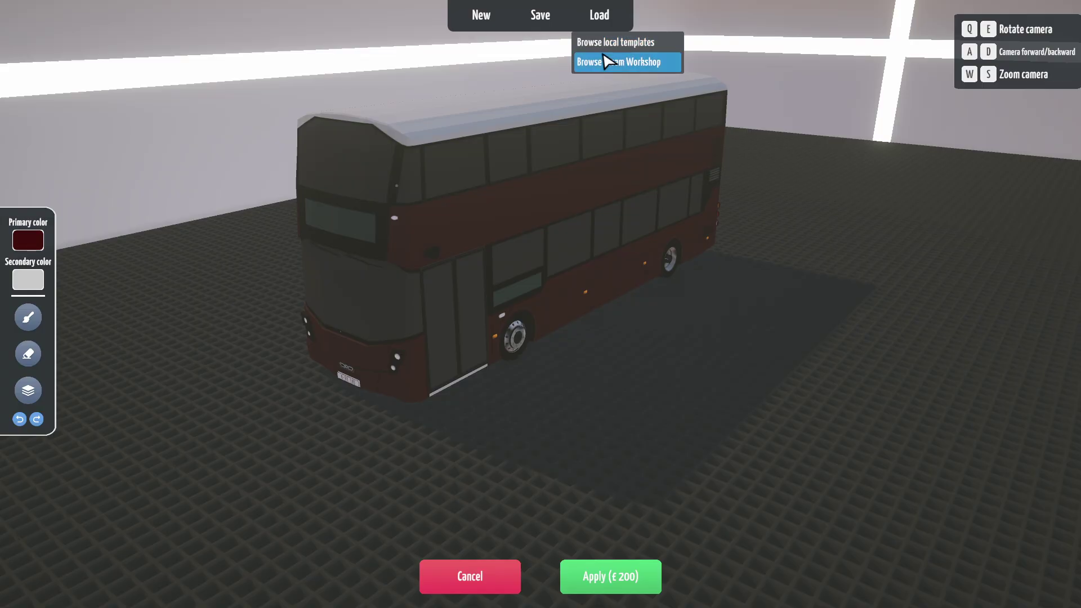
{"action": "left_click", "coordinate": [617, 44]}
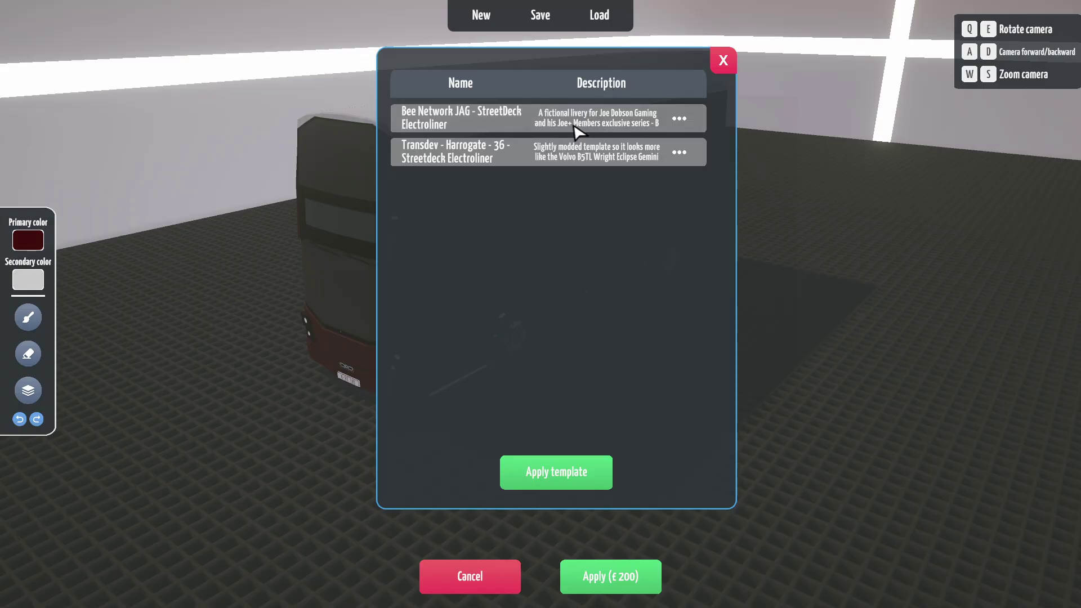
{"action": "left_click", "coordinate": [532, 153]}
{"action": "left_click", "coordinate": [551, 471]}
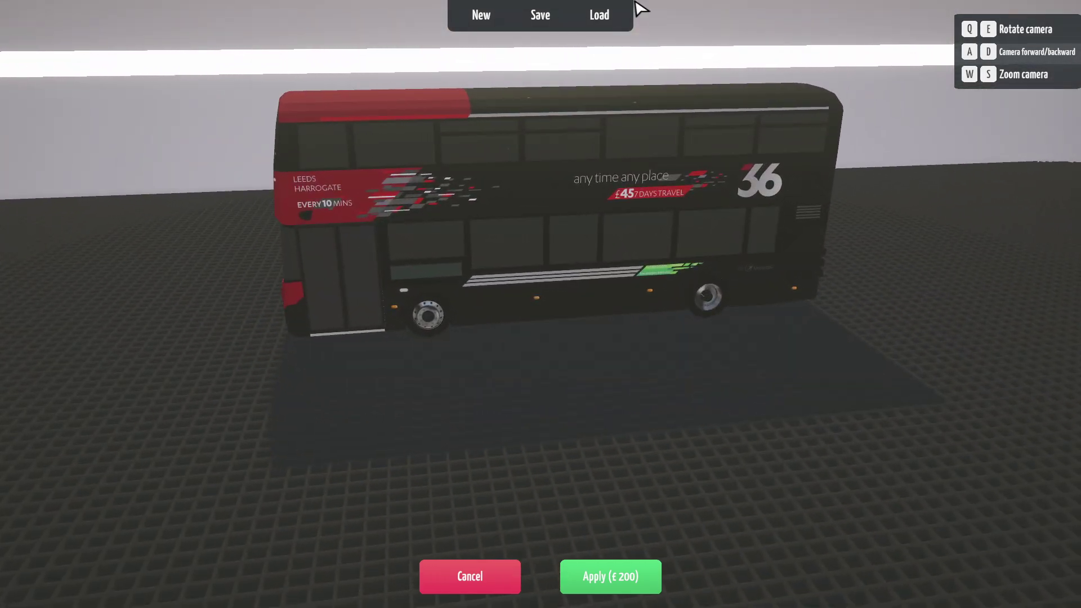
Apply the Bee Network JAG - StreetDeck Electroliner template to the bus, then discard the changes and leave the paint editor
{"action": "left_click", "coordinate": [590, 17]}
{"action": "left_click", "coordinate": [602, 49]}
{"action": "left_click", "coordinate": [609, 109]}
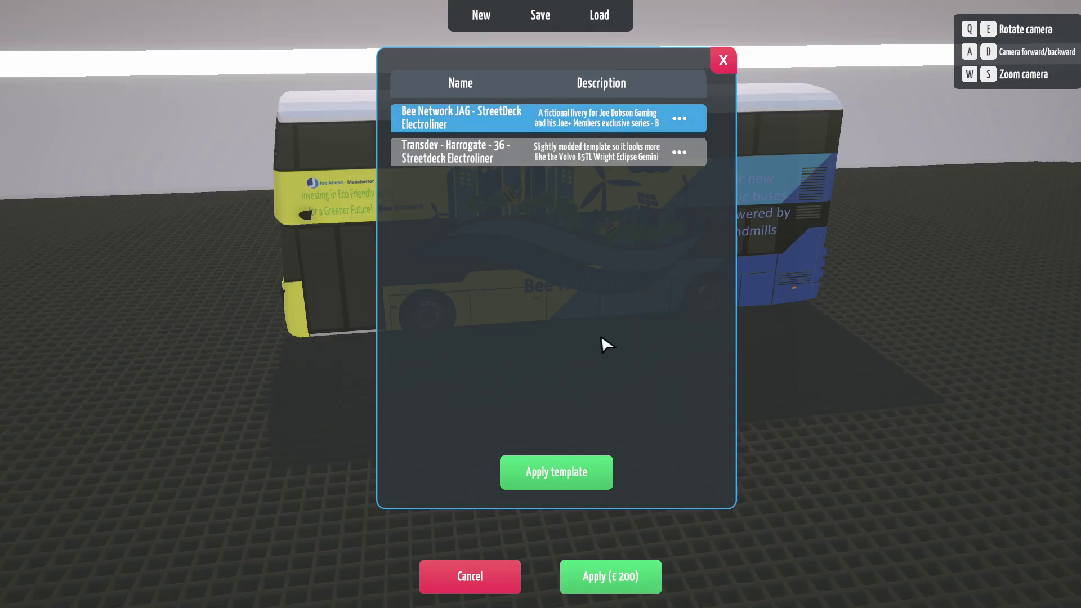
{"action": "left_click", "coordinate": [589, 473]}
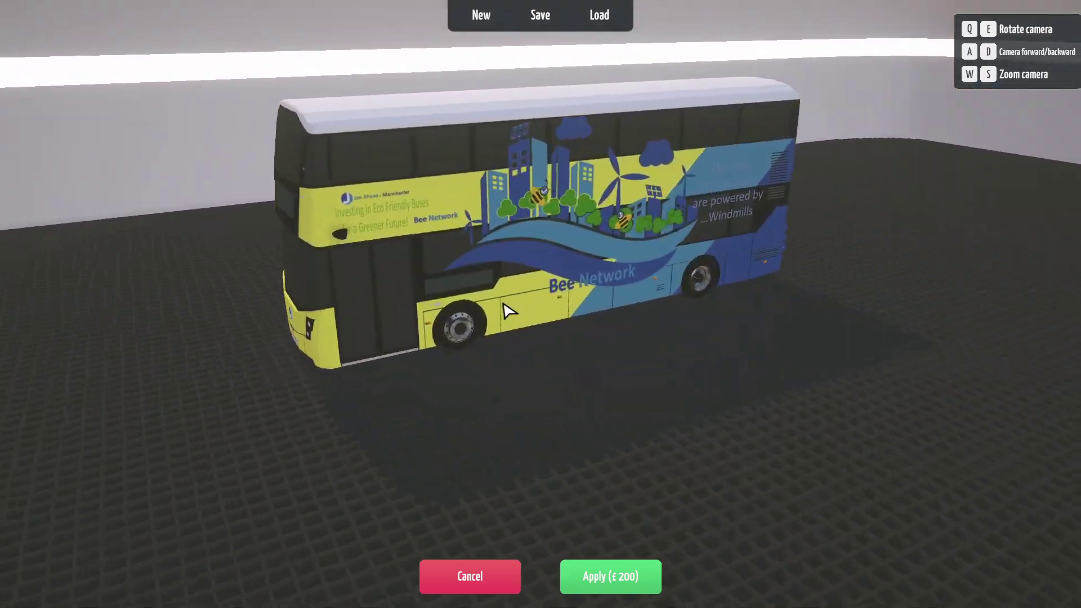
{"action": "left_click", "coordinate": [494, 572]}
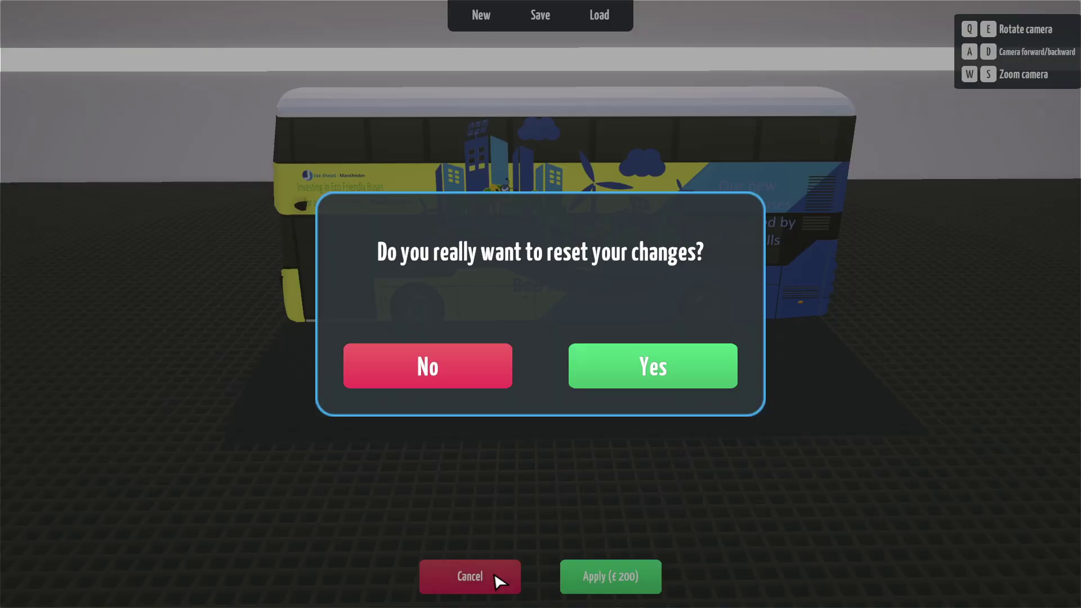
{"action": "left_click", "coordinate": [640, 371]}
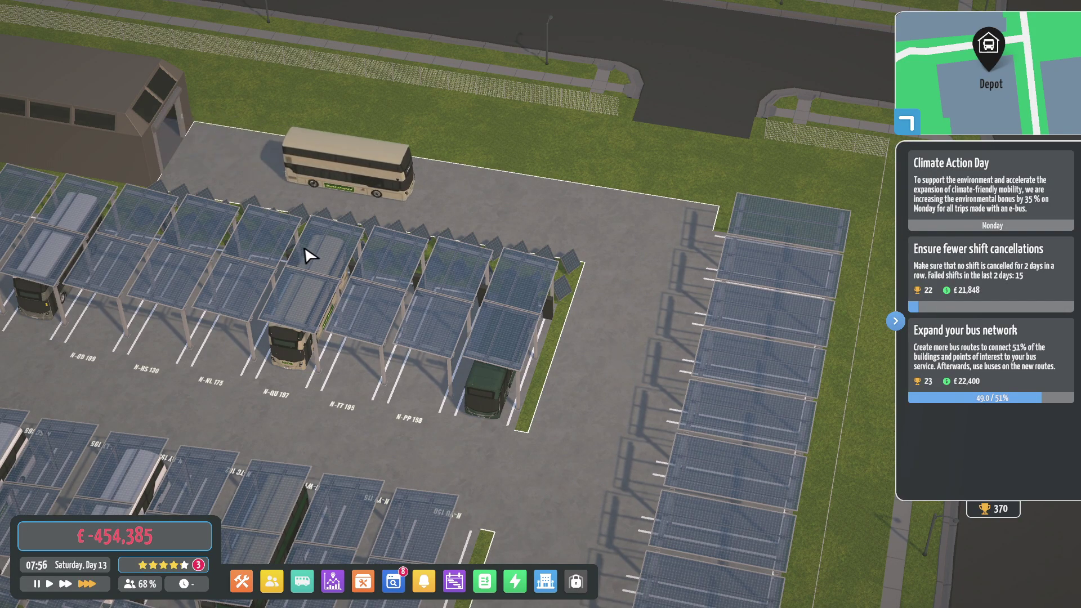